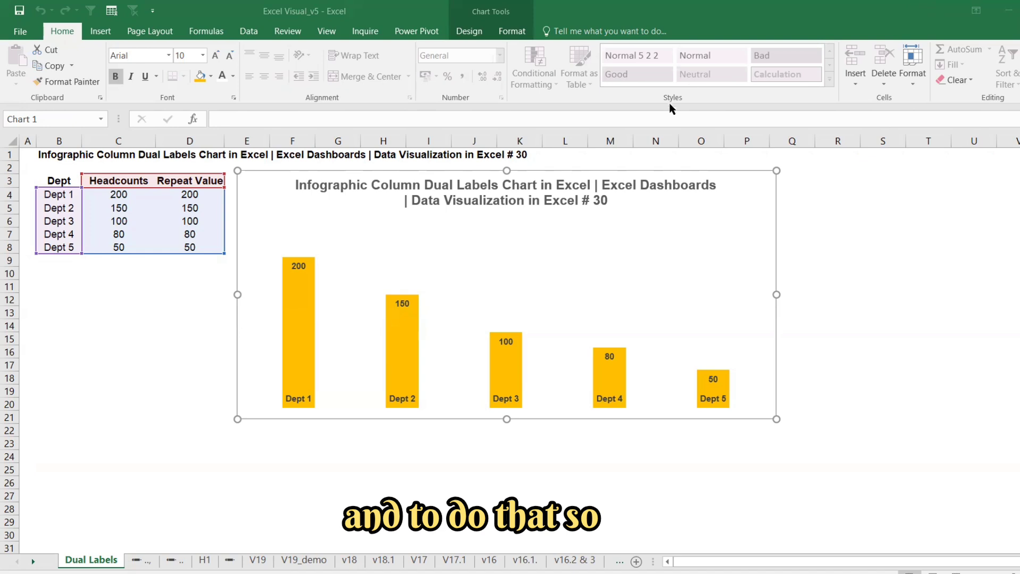
- Duplicate the Dual Labels sheet within the same workbook, placing the copy directly after the original
click(117, 284)
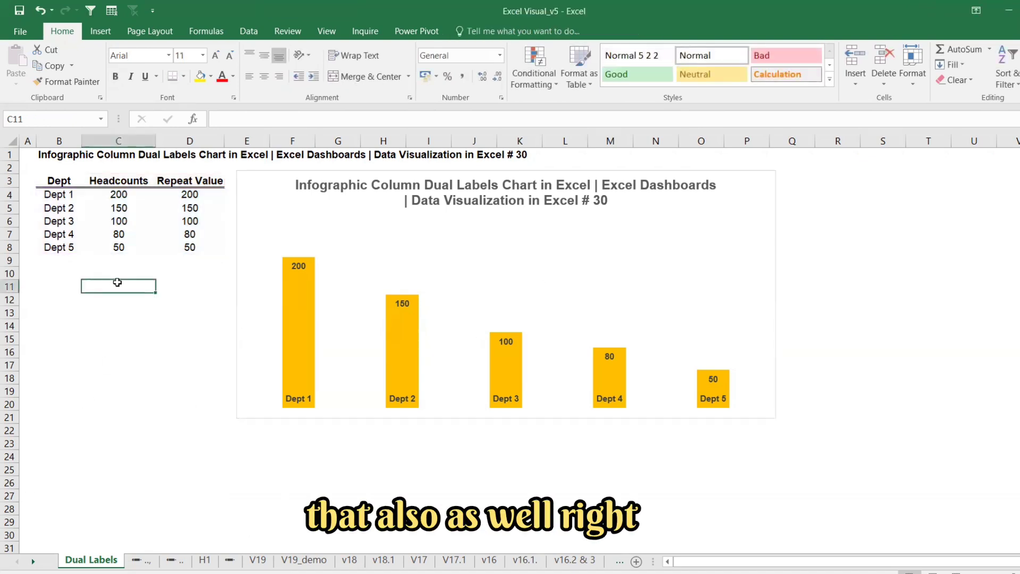
right_click(91, 560)
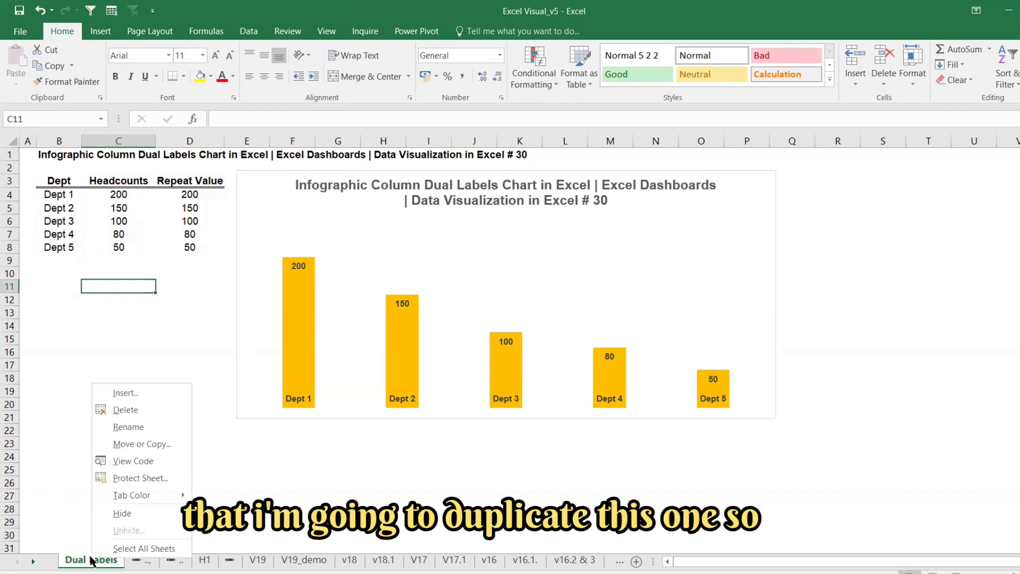
click(141, 442)
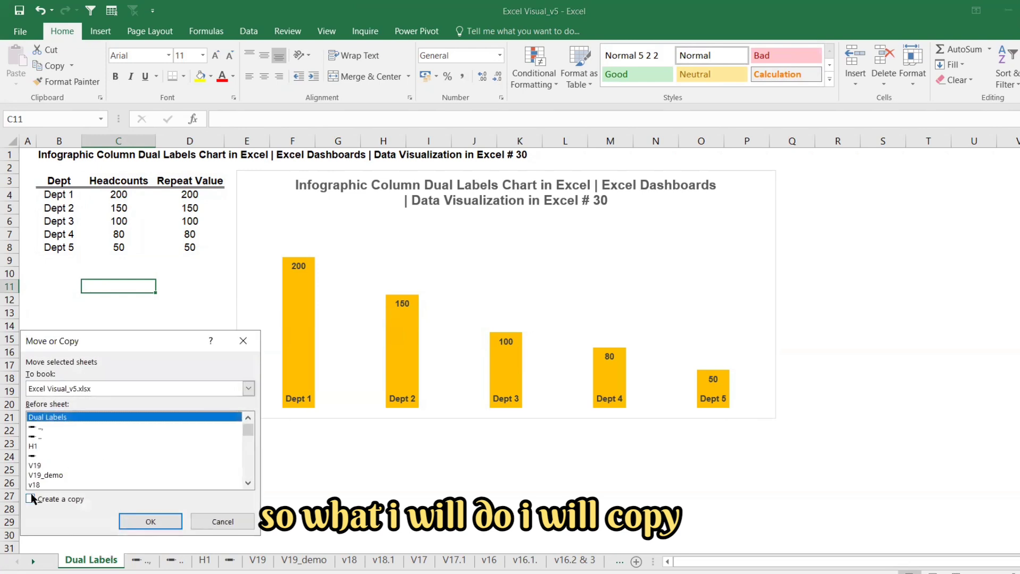
click(45, 429)
click(30, 499)
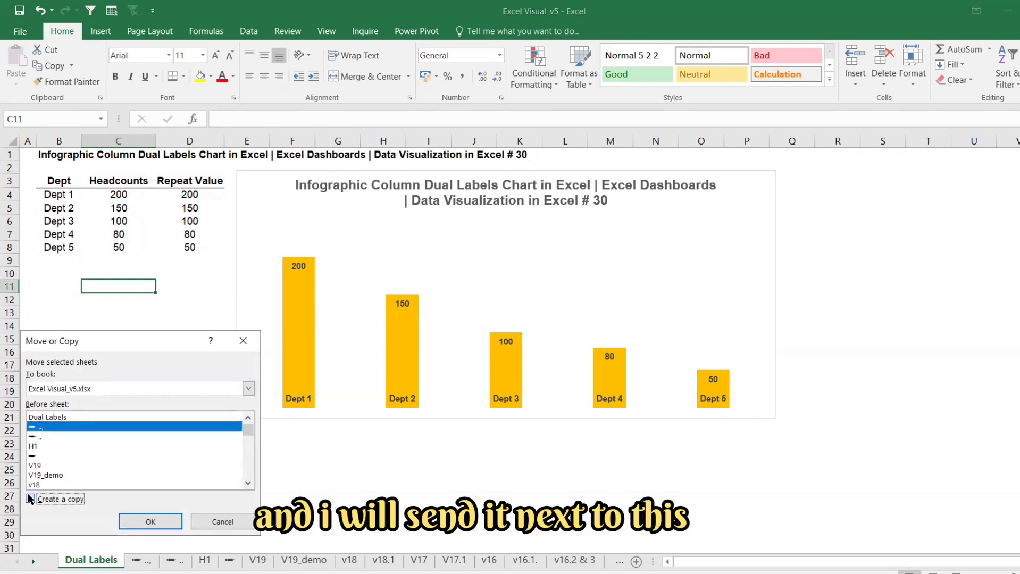
click(128, 520)
- Rename the copied sheet as Dual Labels YT
right_click(165, 559)
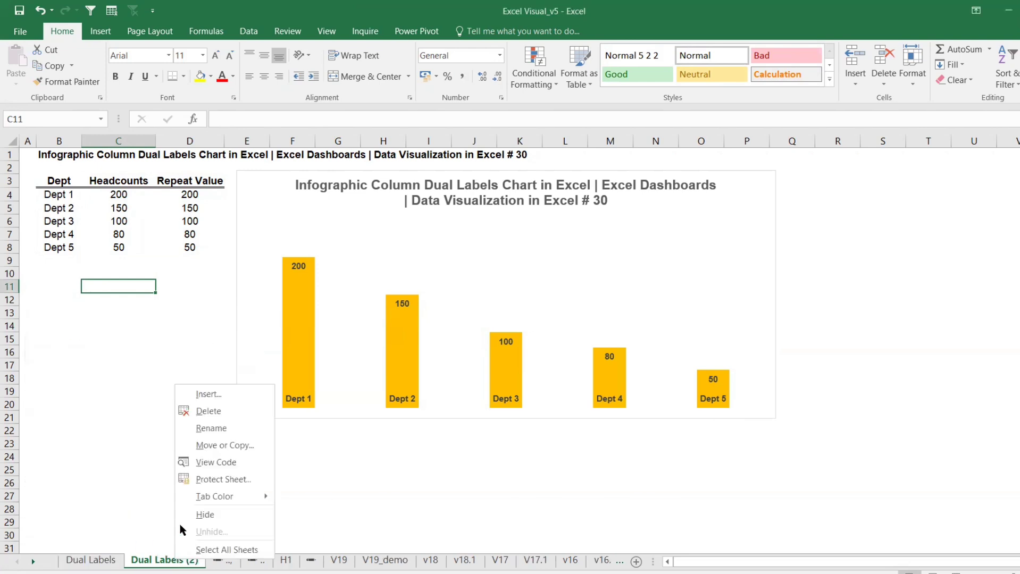
click(209, 425)
key(BackSpace)
key(BackSpace)
key(BackSpace)
key(BackSpace)
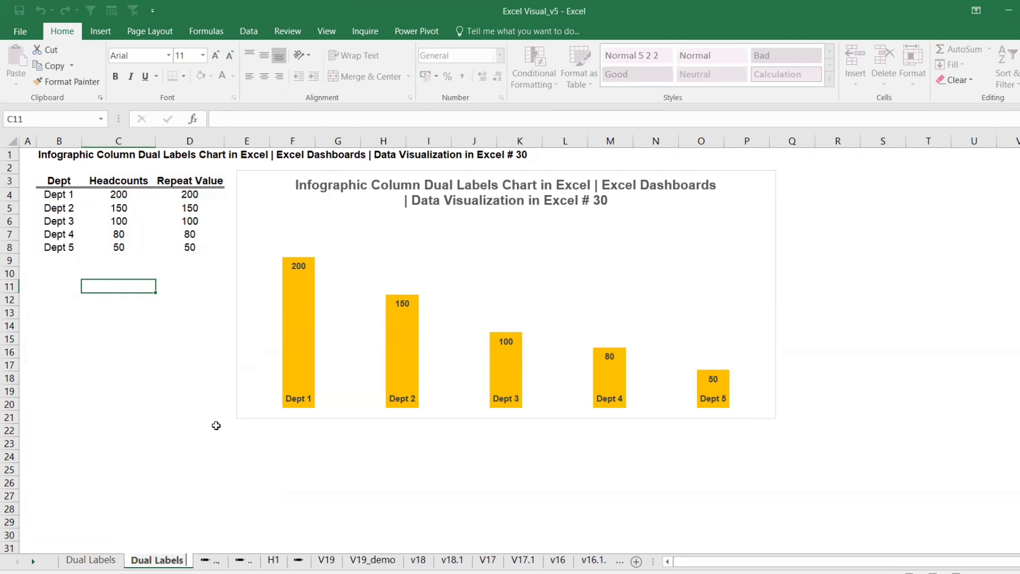
text(YT)
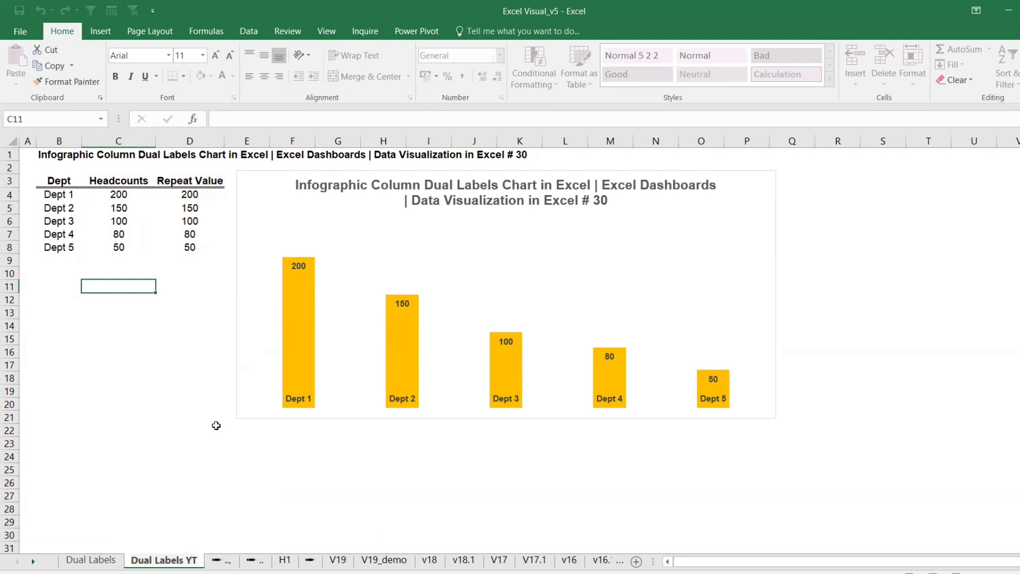
key(Return)
- Delete the existing chart from the copied sheet and clear the Repeat Value column, D3:D8
click(242, 419)
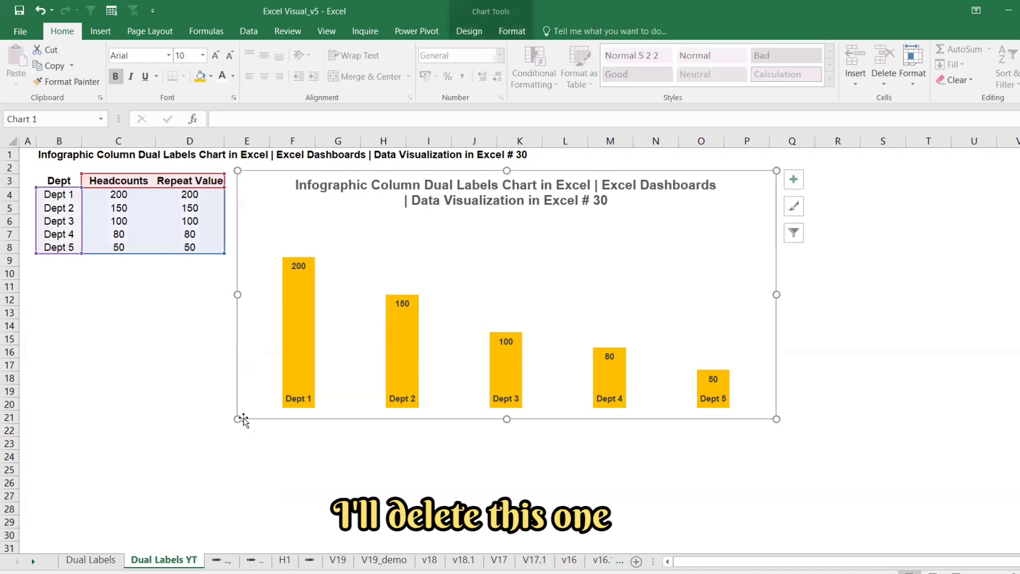
key(Delete)
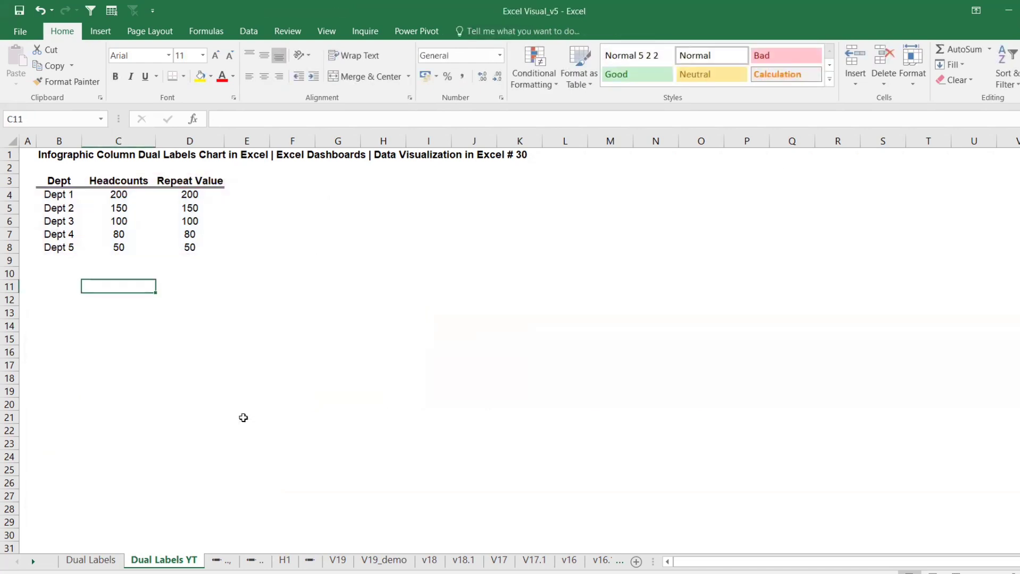
drag(177, 181, 182, 249)
key(Delete)
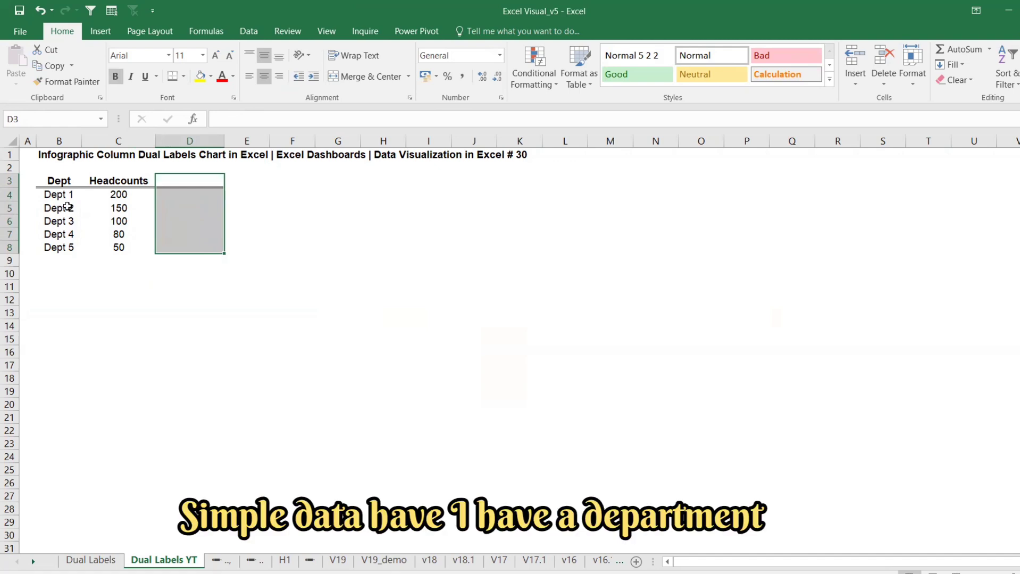
click(63, 179)
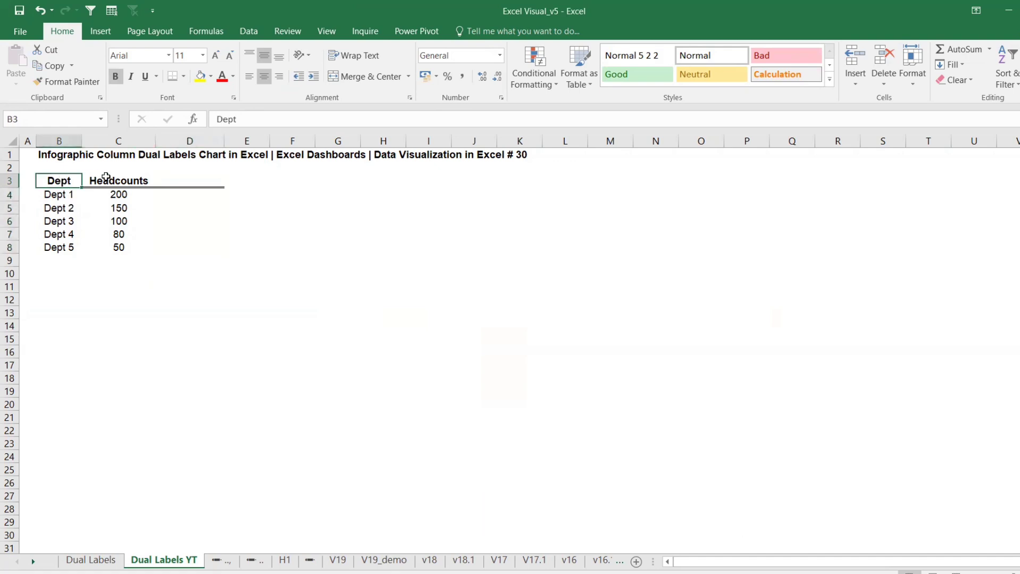
click(118, 176)
click(65, 194)
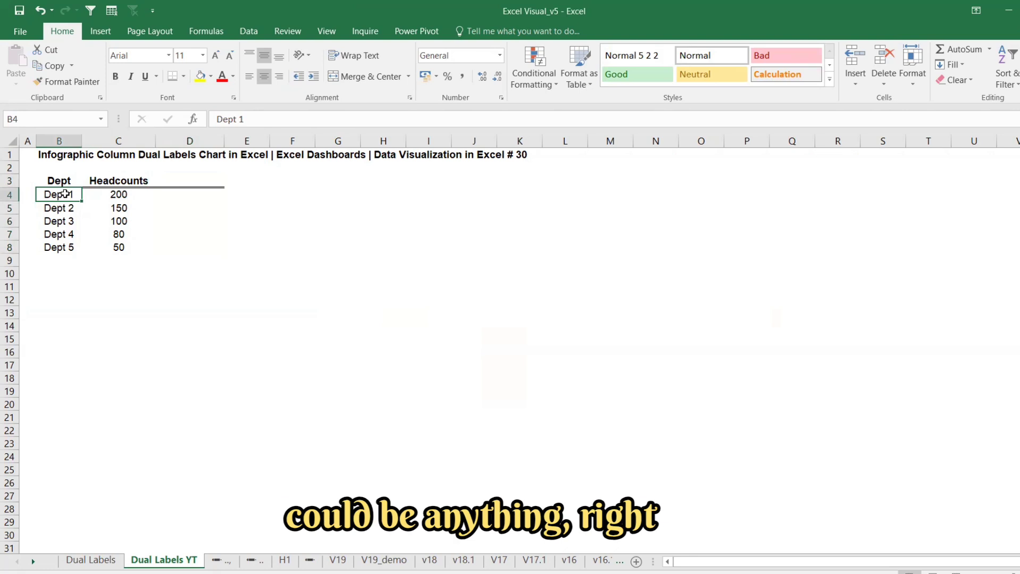
click(116, 195)
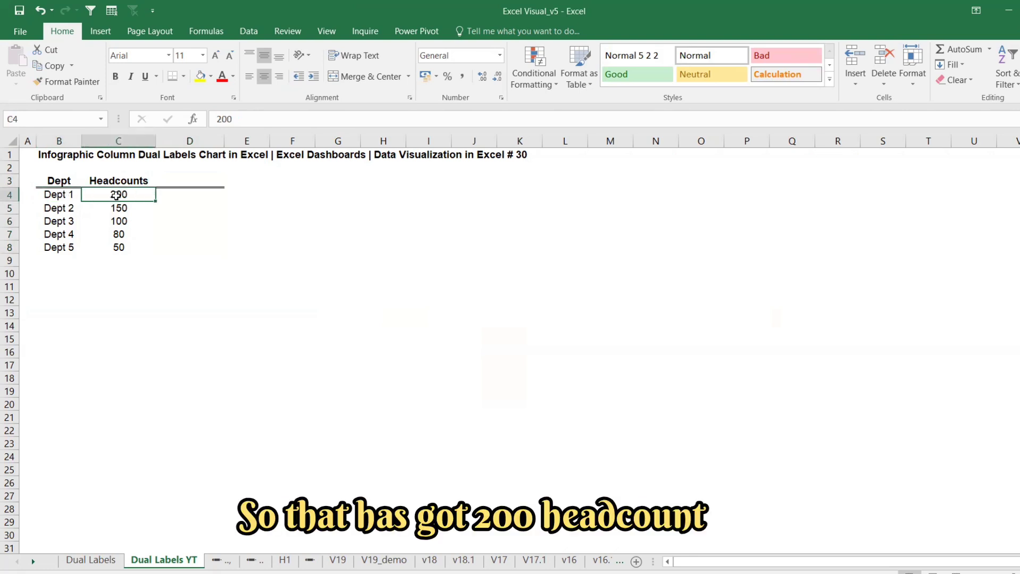
click(118, 207)
click(106, 221)
- Extend the table by one row, filling Dept 6 into B9 and setting its headcount in C9 to 20
drag(109, 195, 85, 269)
click(74, 247)
click(136, 250)
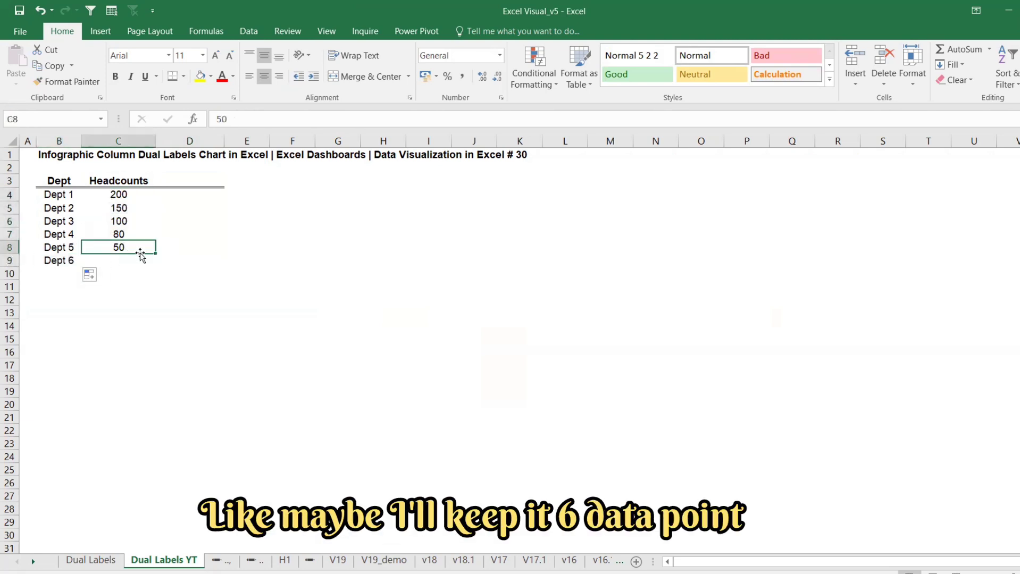
mouse_move(155, 255)
mouse_down()
mouse_move(159, 275)
mouse_move(156, 267)
mouse_up()
click(130, 261)
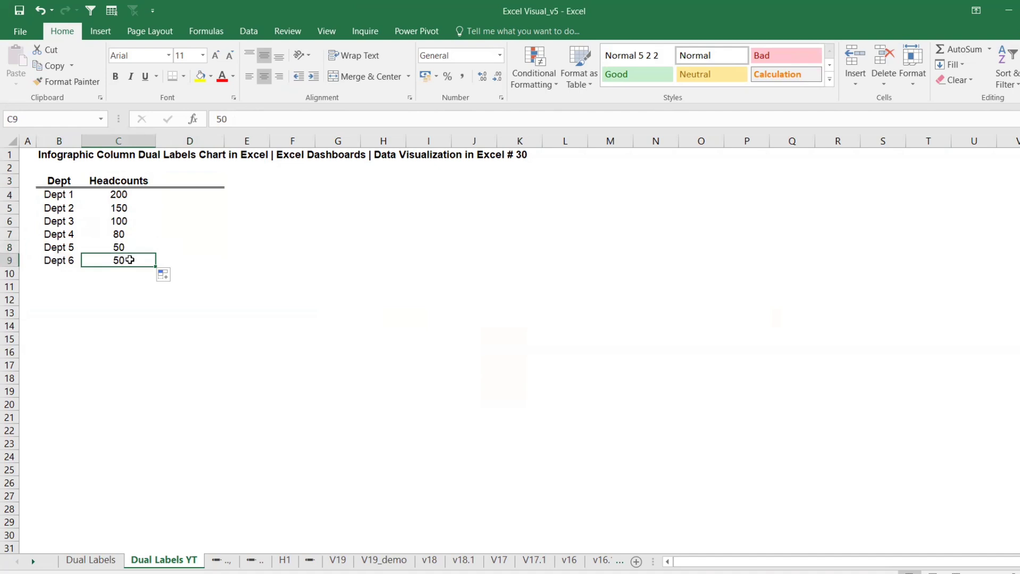
text(20)
key(Return)
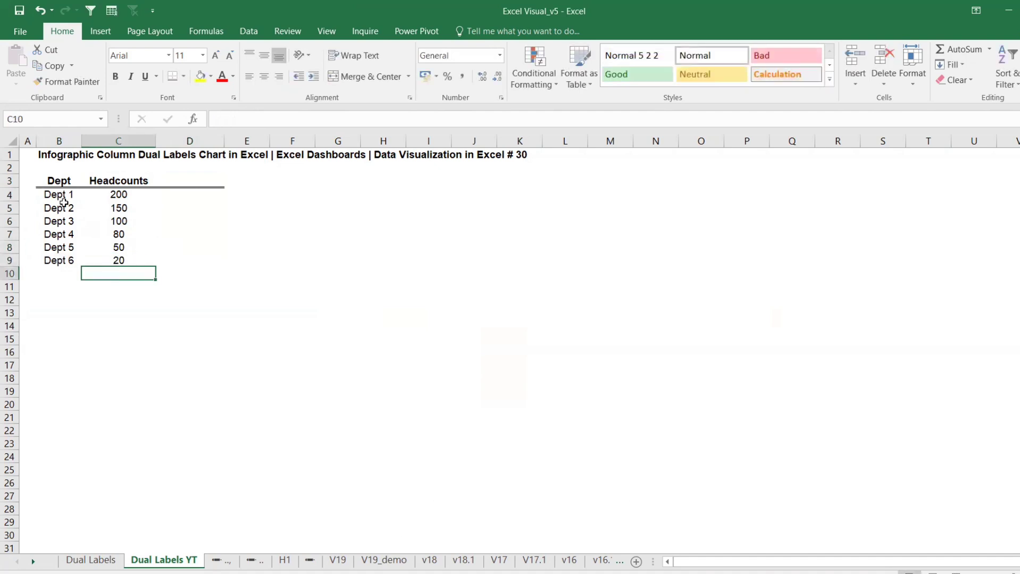
key(Up)
key(Up)
key(Up)
key(Up)
key(Up)
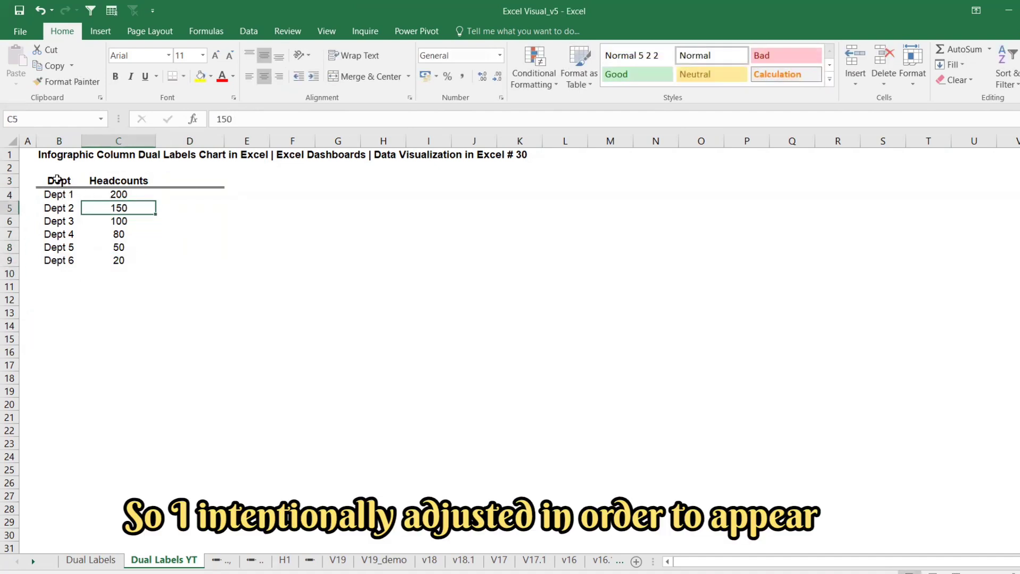
drag(57, 179, 103, 257)
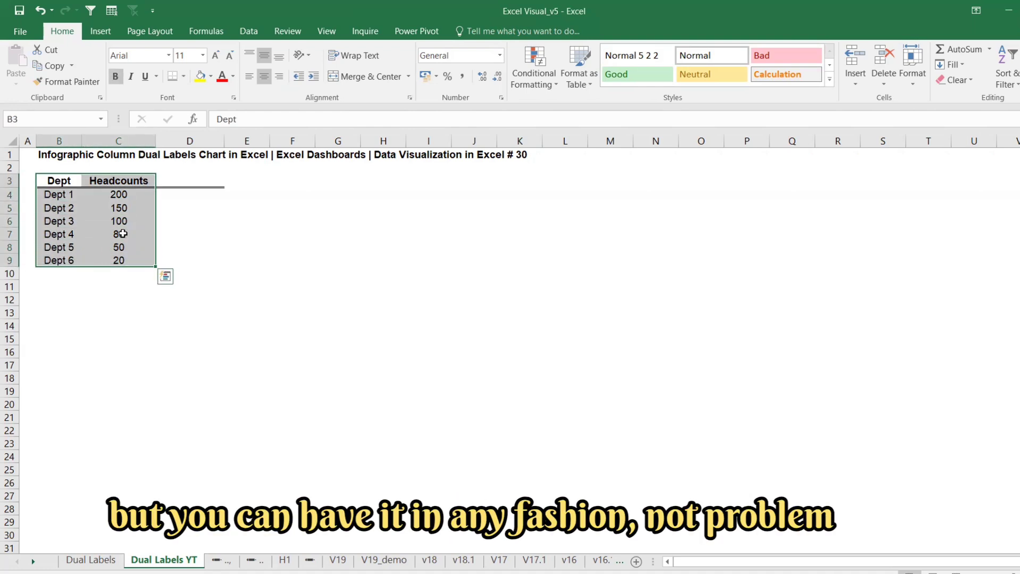
click(183, 182)
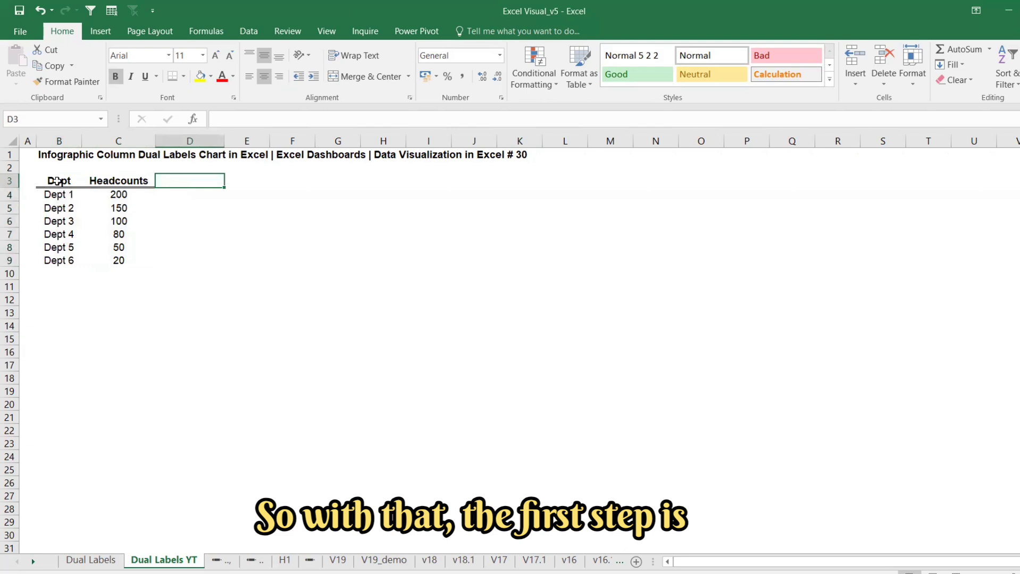
- Write the first instruction note beside the data: Step1 in M3 and "Select data & Alt F1" in N3
click(598, 185)
text(s)
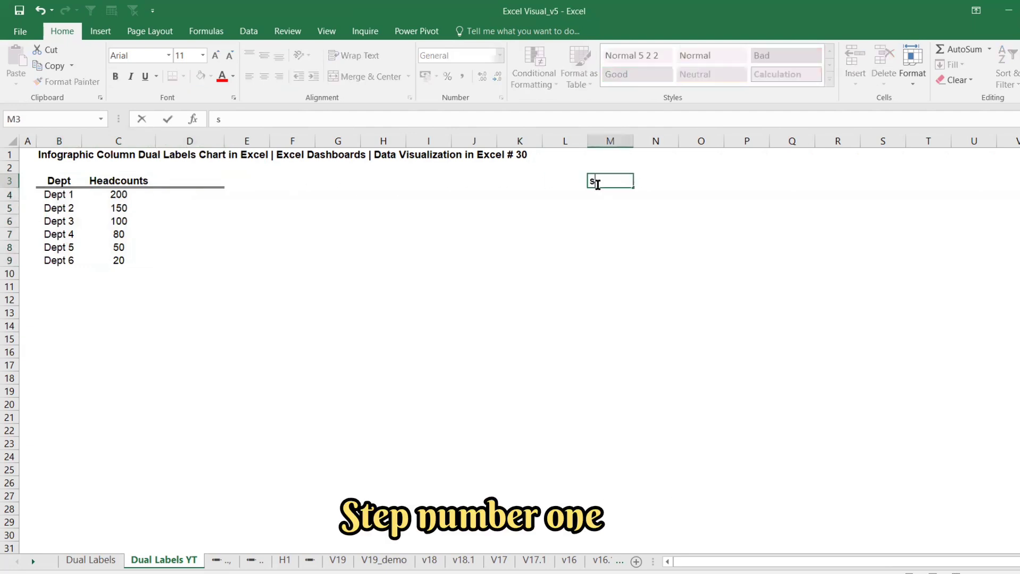
text(TEP1)
key(Return)
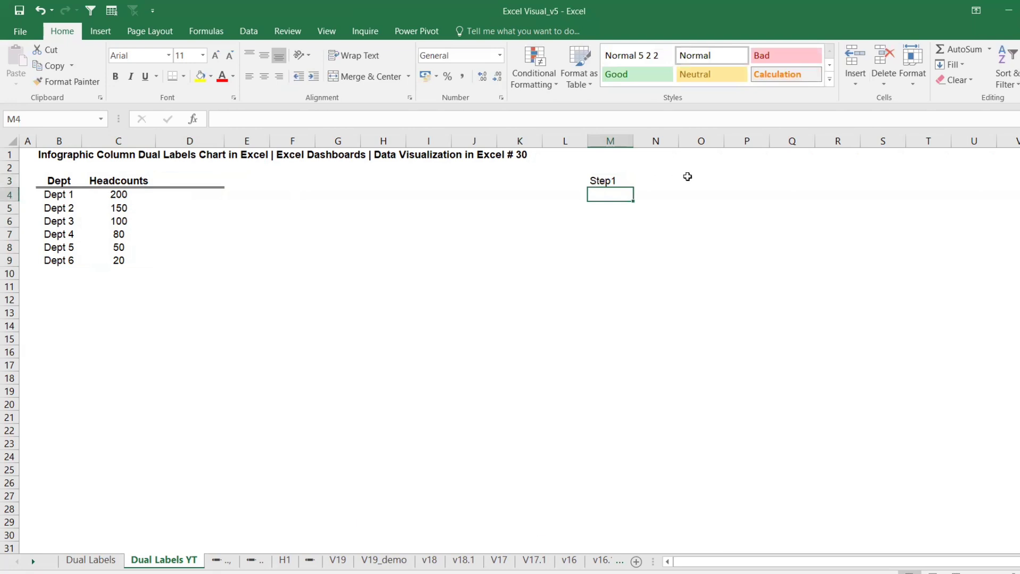
click(649, 176)
text(S)
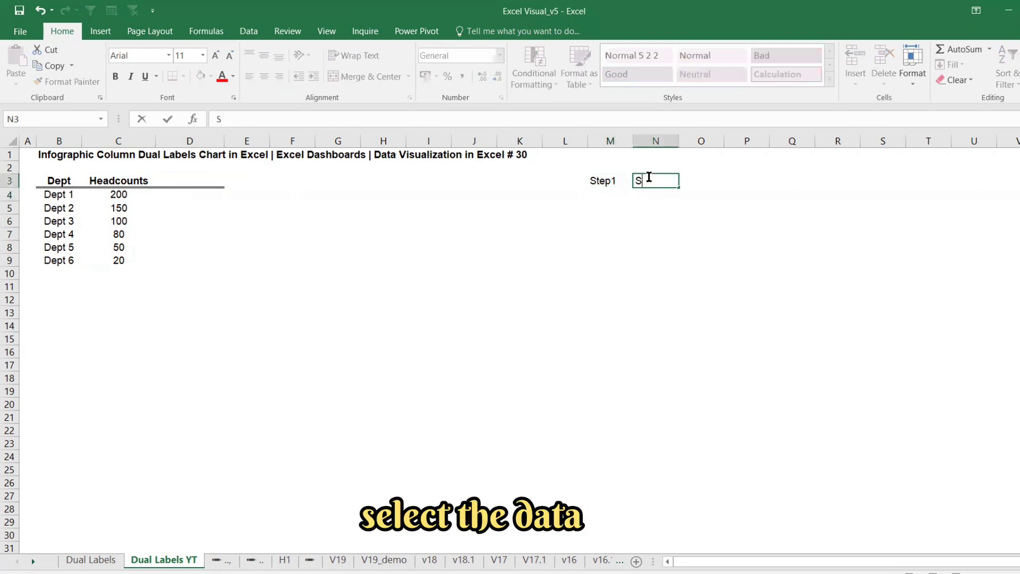
text(elect data &)
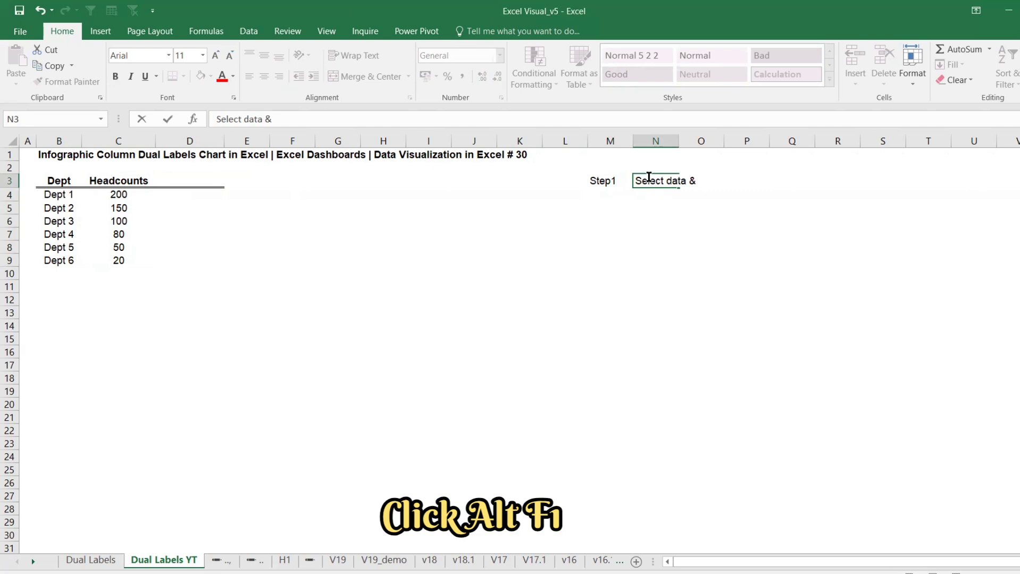
text( Alt F)
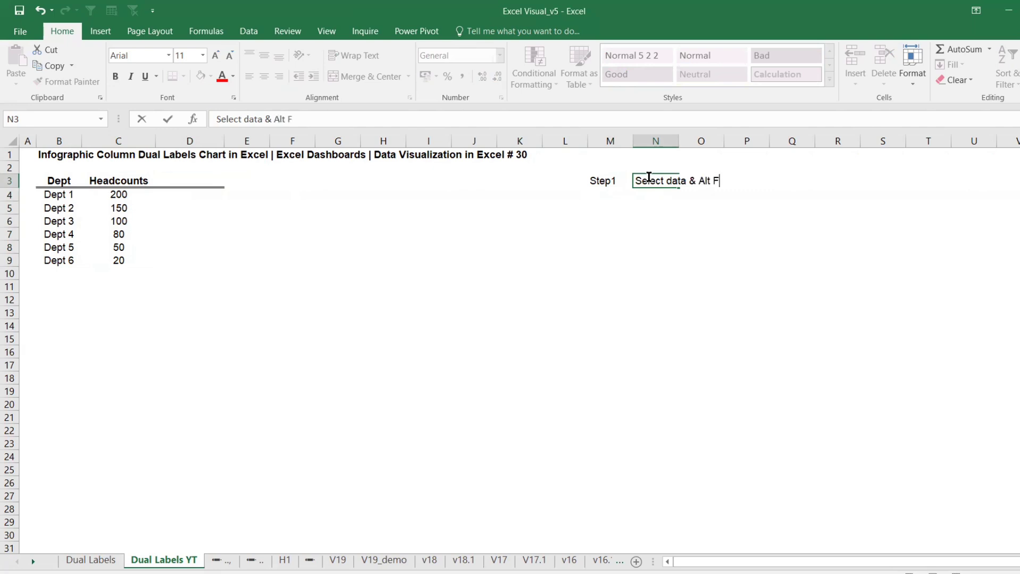
text(1)
key(Return)
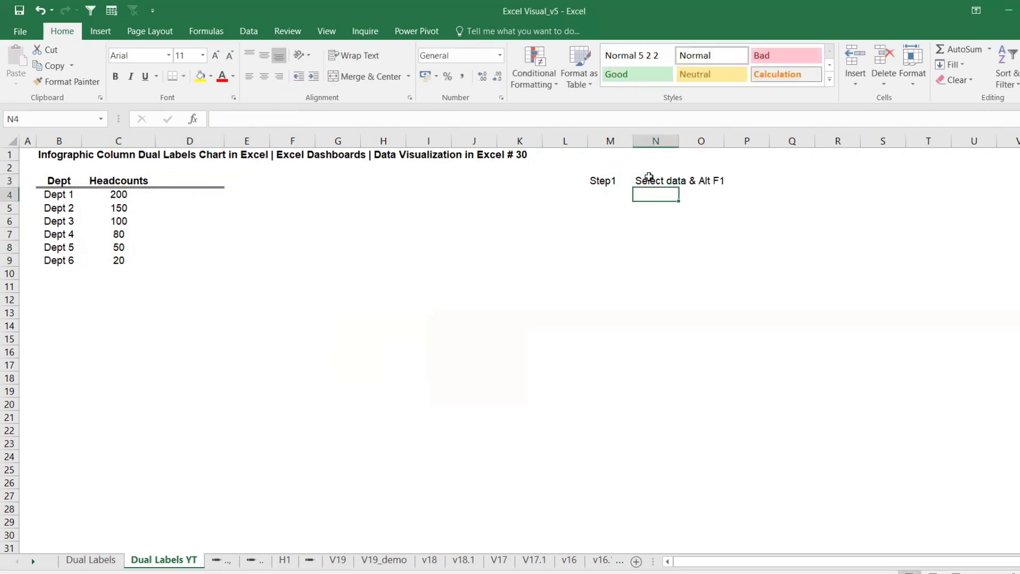
- Create a default column chart from B3:C9 and move it to just below the table, starting around D10
drag(55, 180, 113, 260)
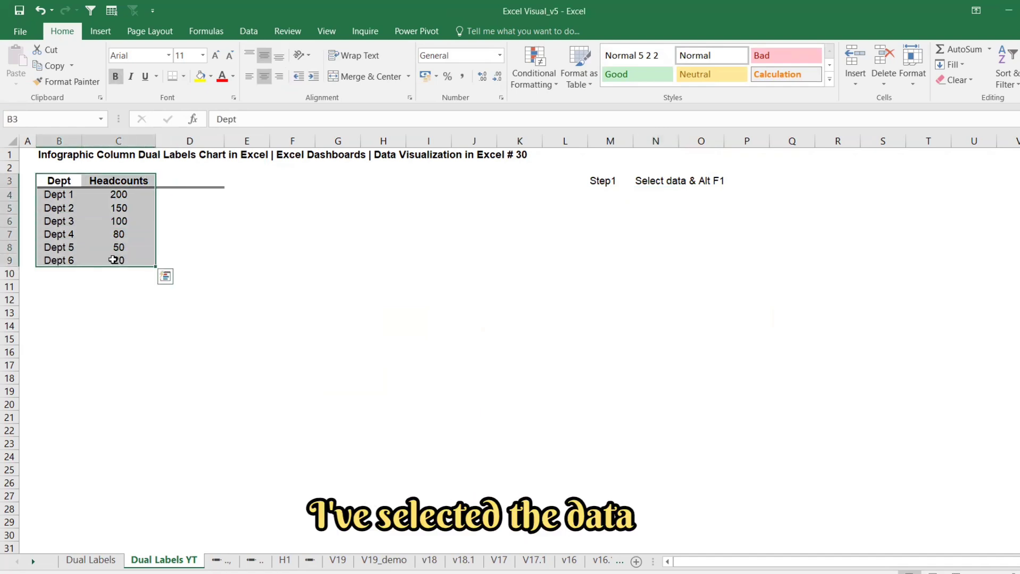
key(alt+F1)
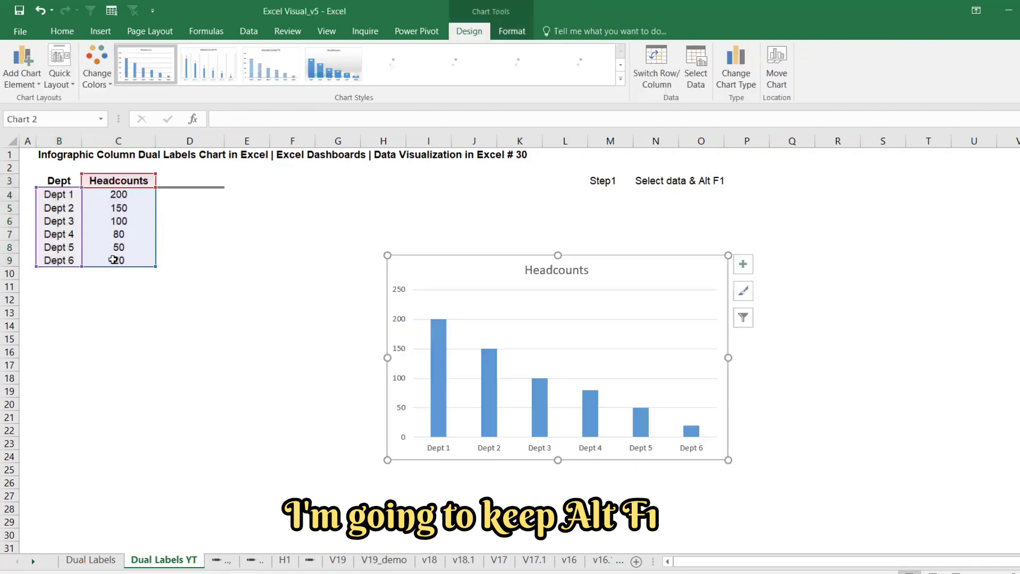
drag(610, 281, 417, 298)
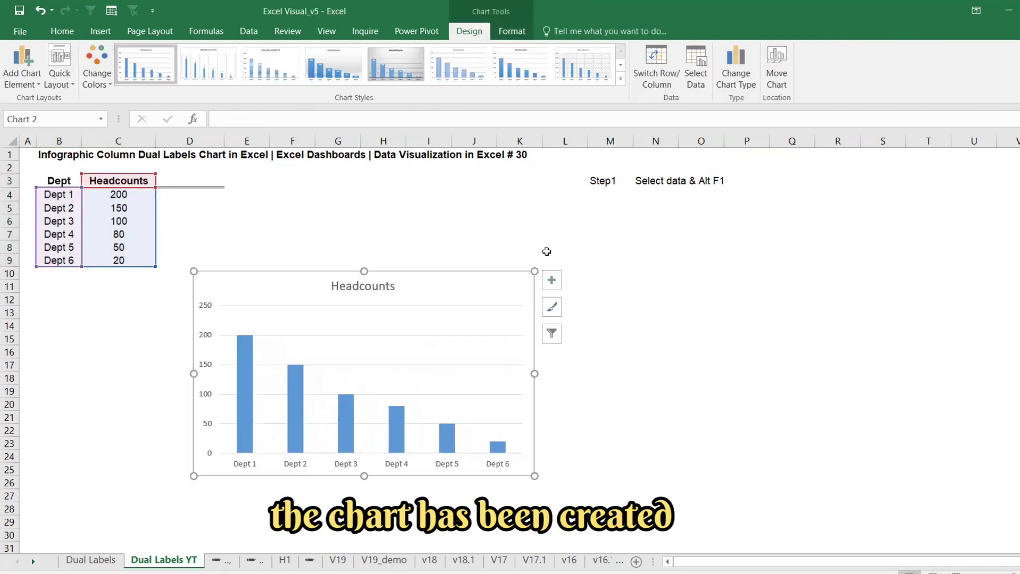
- Add the second instruction note beside the data: Step2 in M4 and "Clean up the chart - Y and grid" in N4
click(606, 192)
text(Step2)
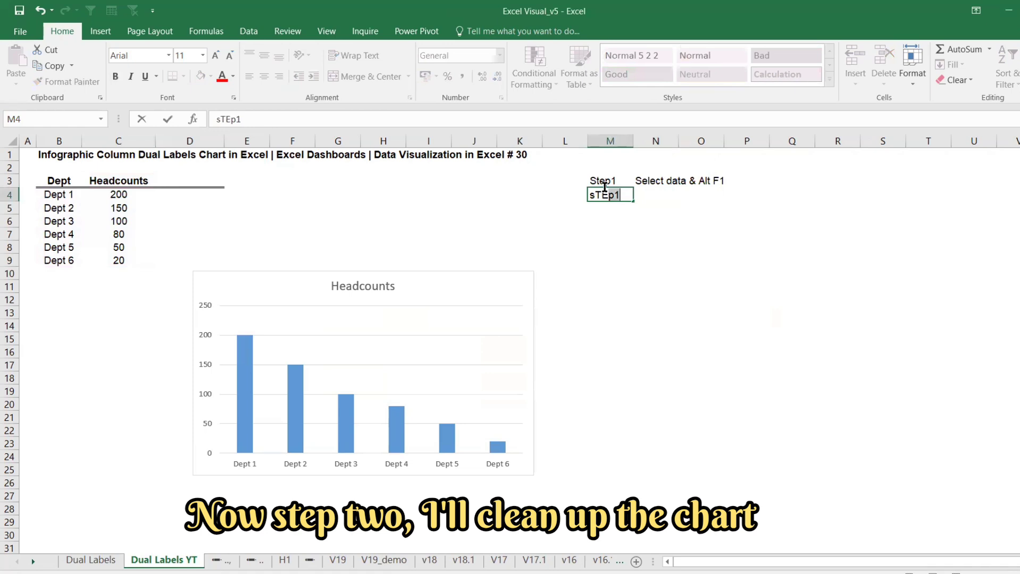
key(Return)
click(649, 194)
text(C)
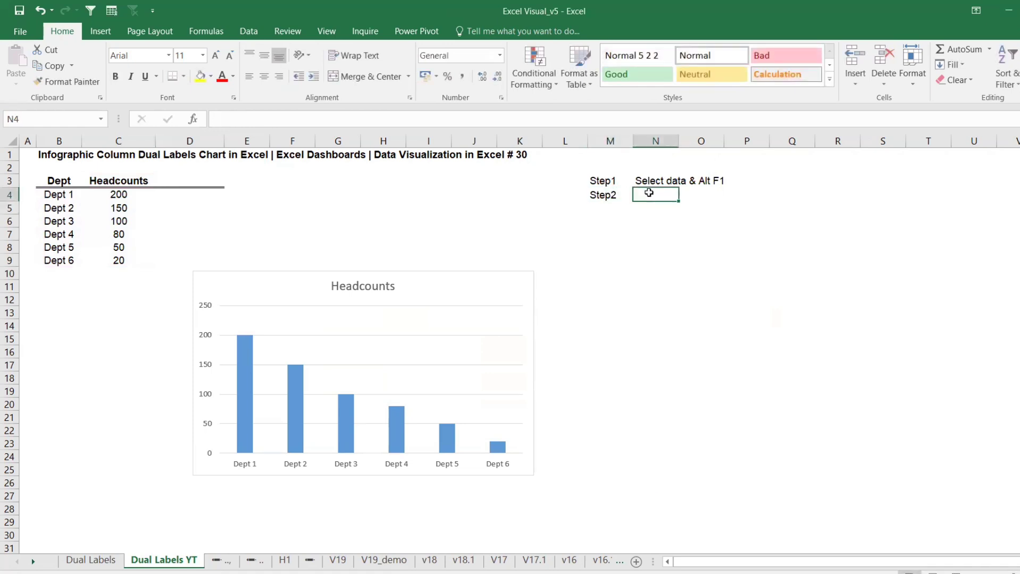
text(lean up)
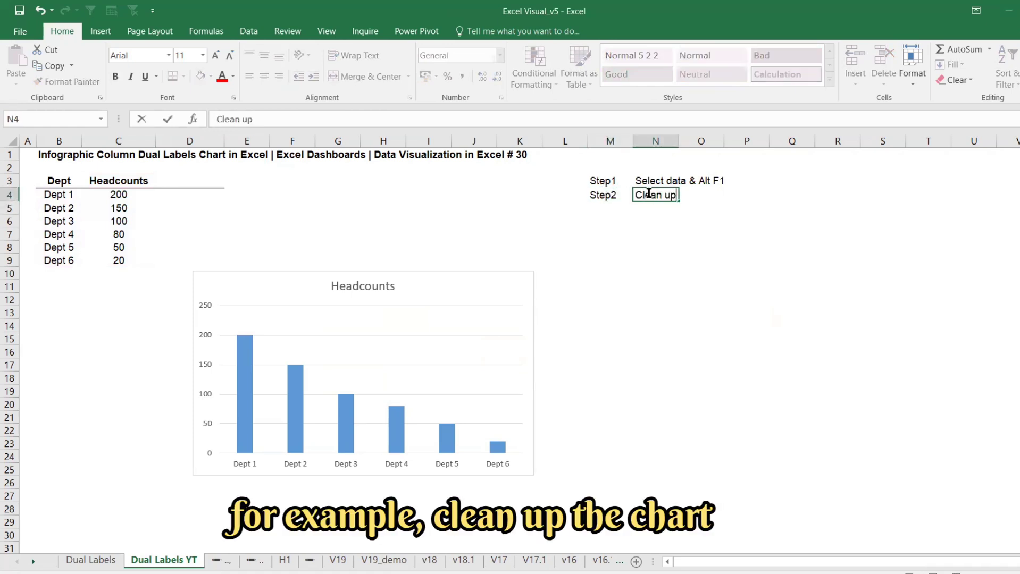
text( the char)
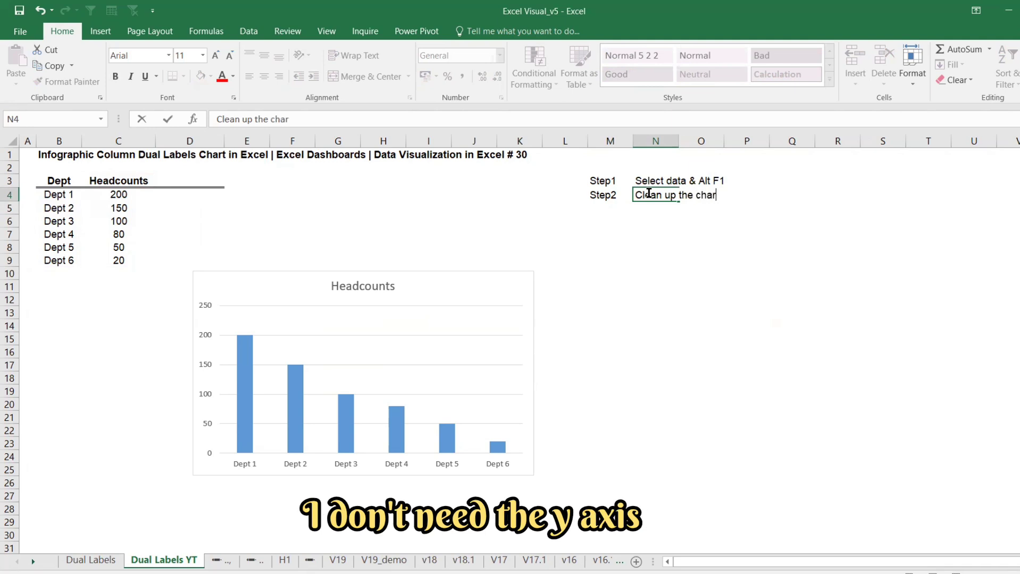
text(t - Y and gr)
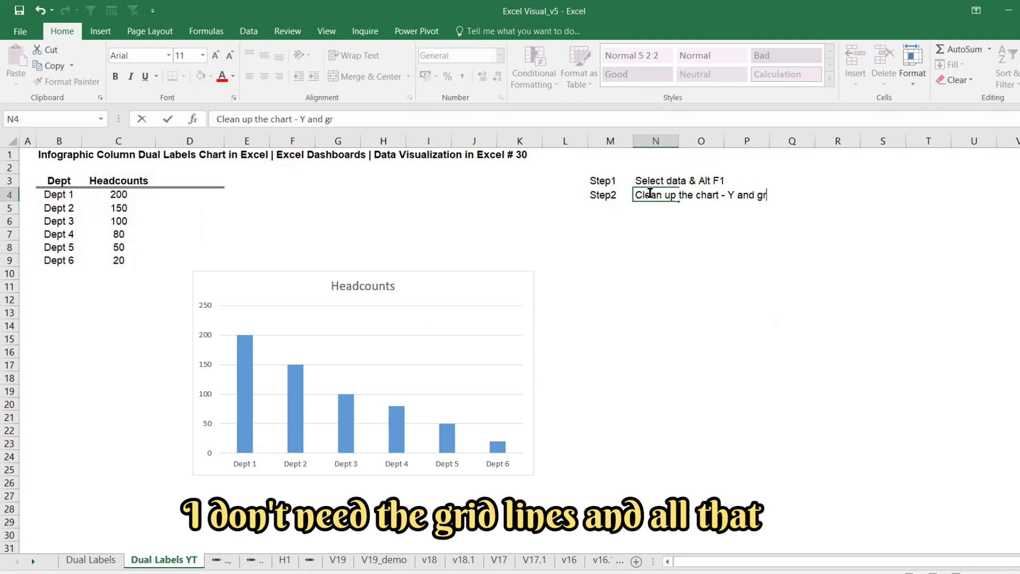
text(id)
key(Return)
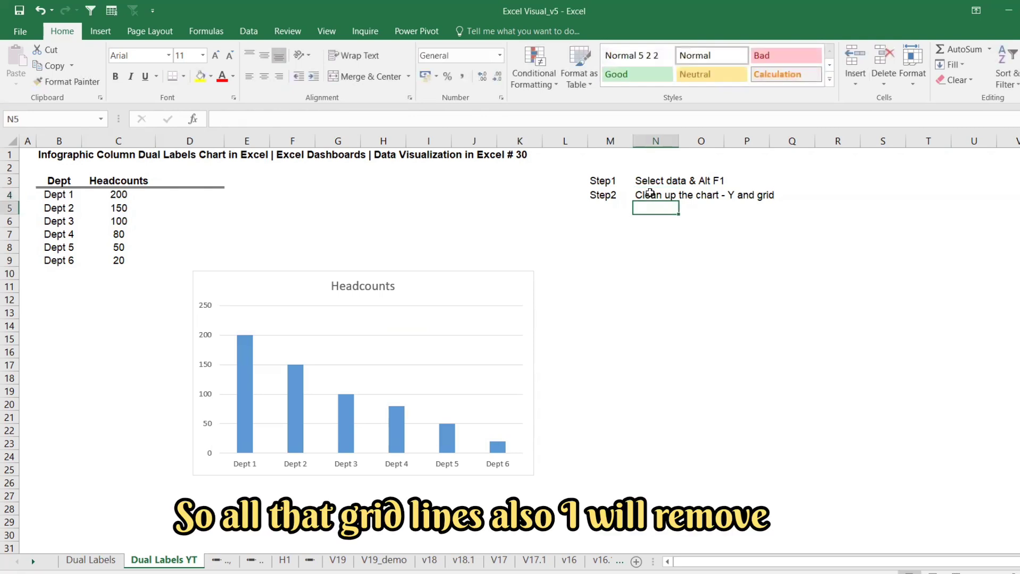
- Reword the note in N4 to "Clean up the chart - No to Y and gridline"
click(656, 196)
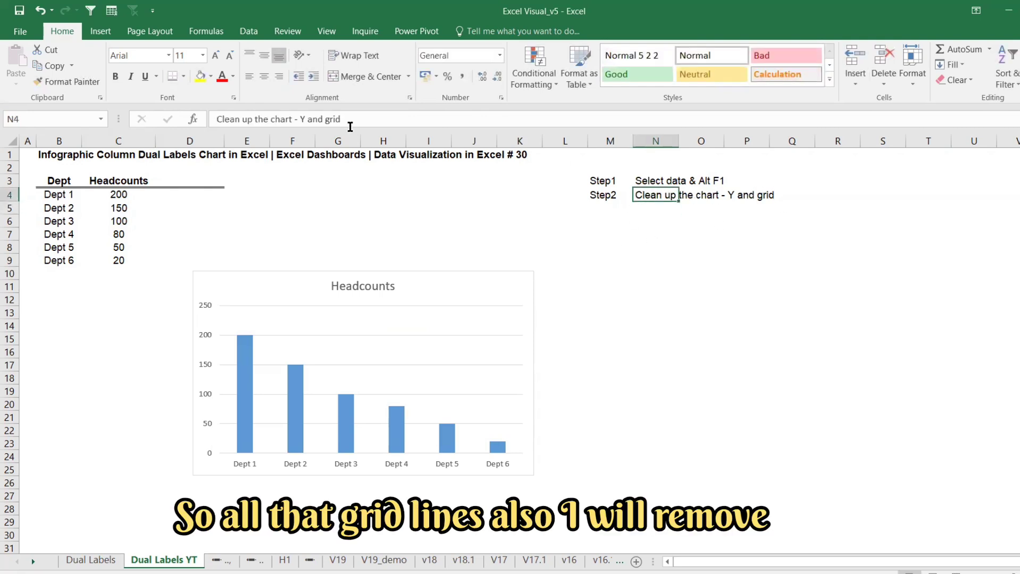
click(359, 120)
text(line)
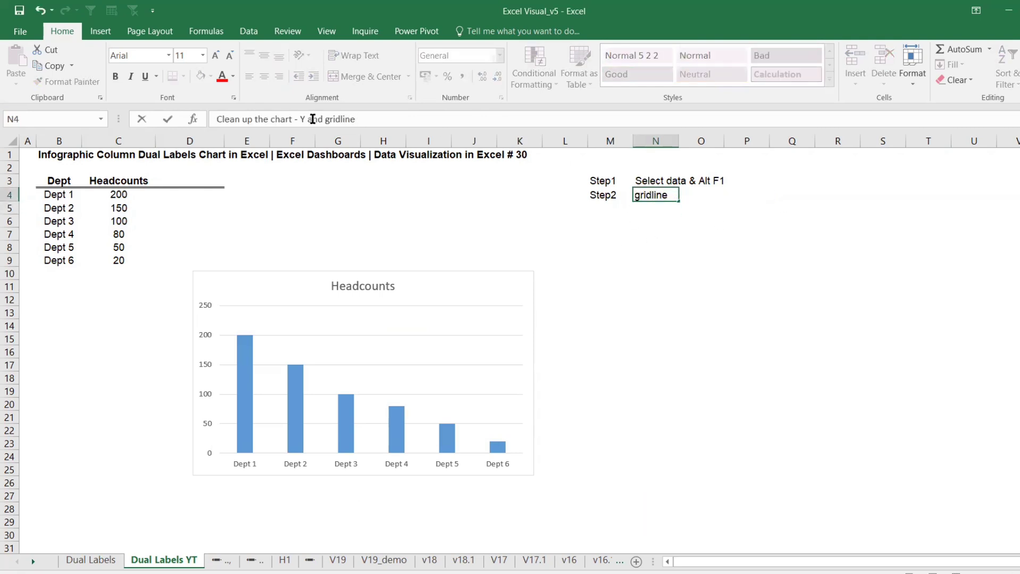
click(301, 120)
text(No to)
click(656, 352)
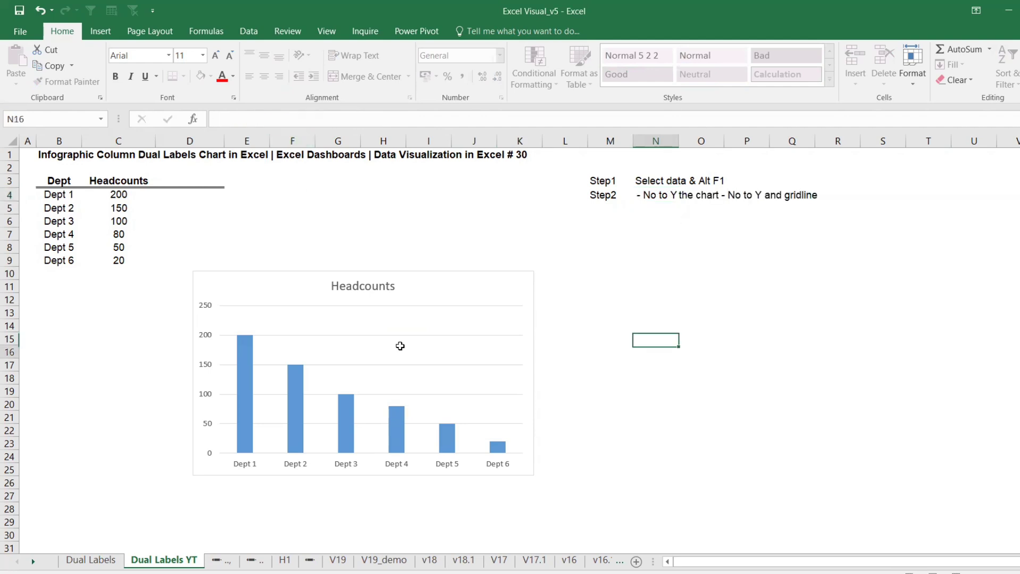
- Delete the vertical value axis and the horizontal gridlines from the column chart
click(210, 455)
key(Delete)
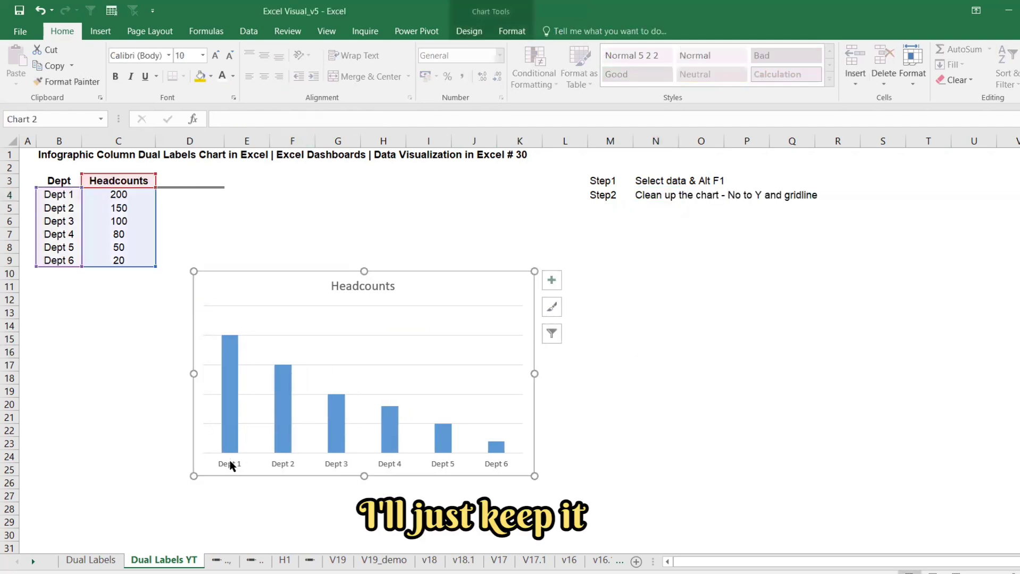
click(259, 422)
key(Delete)
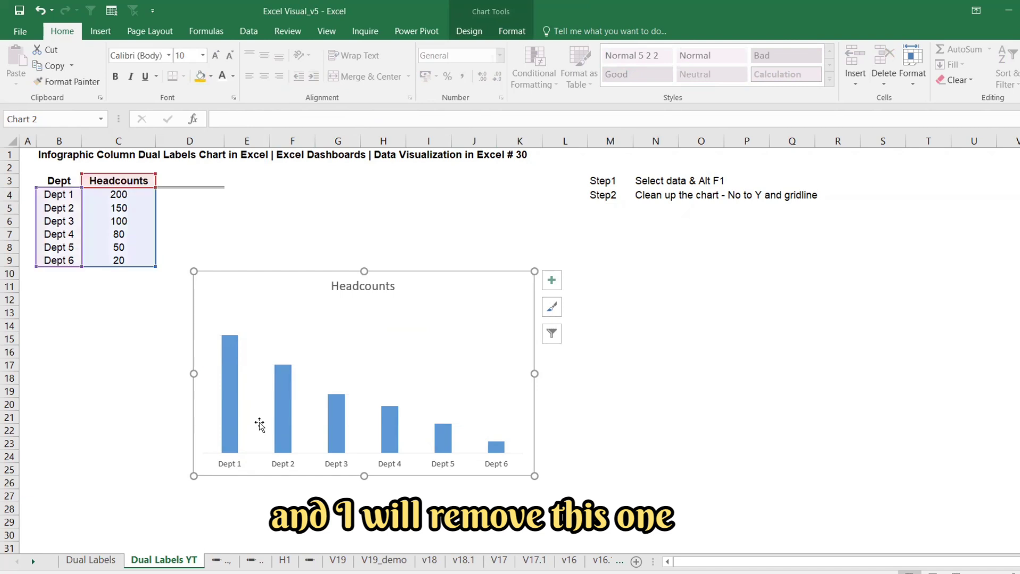
- Try deleting the chart's horizontal department axis and undo that deletion
click(236, 465)
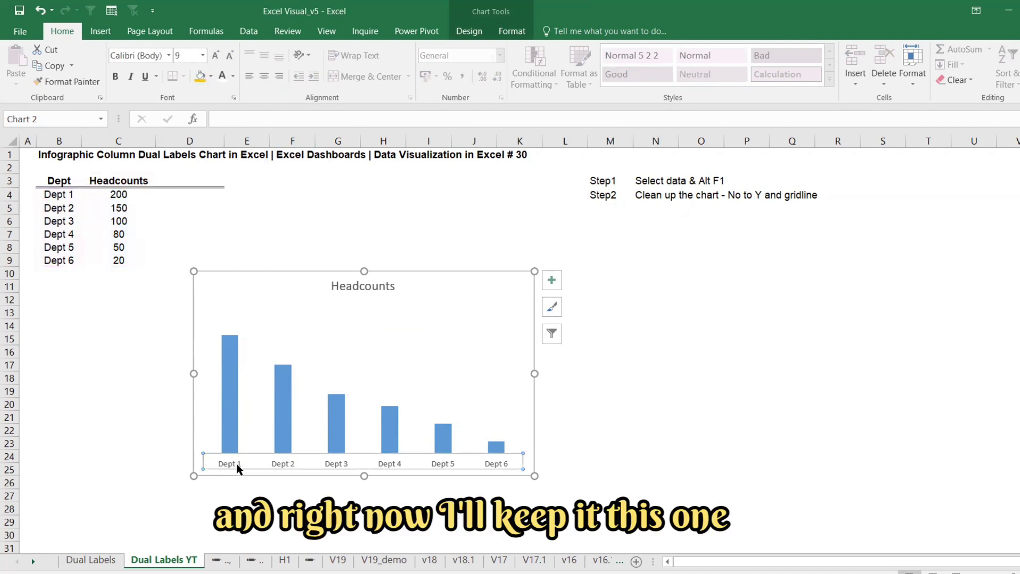
key(Delete)
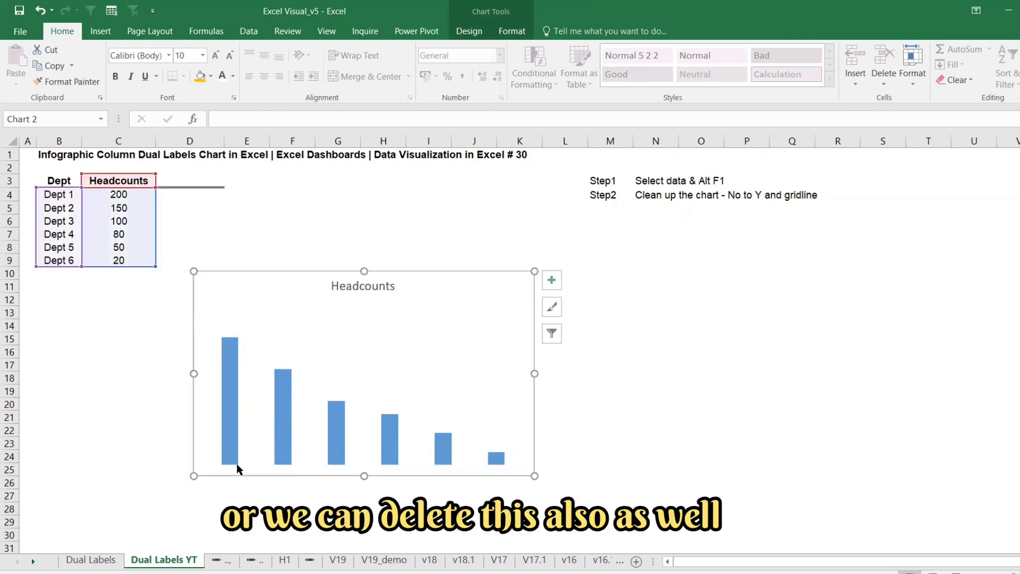
key(ctrl+z)
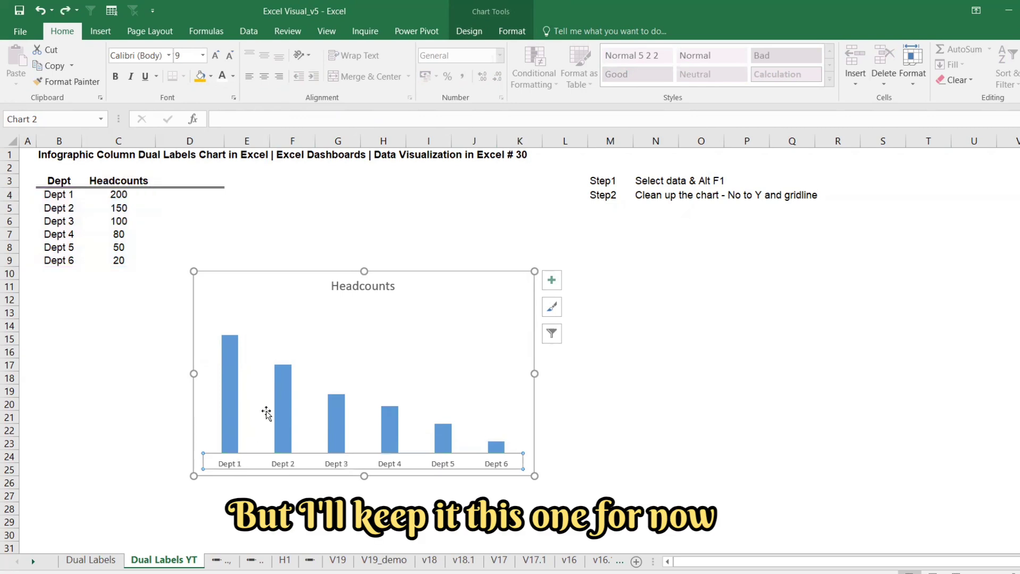
- Link the chart title to the sheet heading in cell B1 with ='Dual Labels YT'!$B$1
click(384, 288)
click(289, 118)
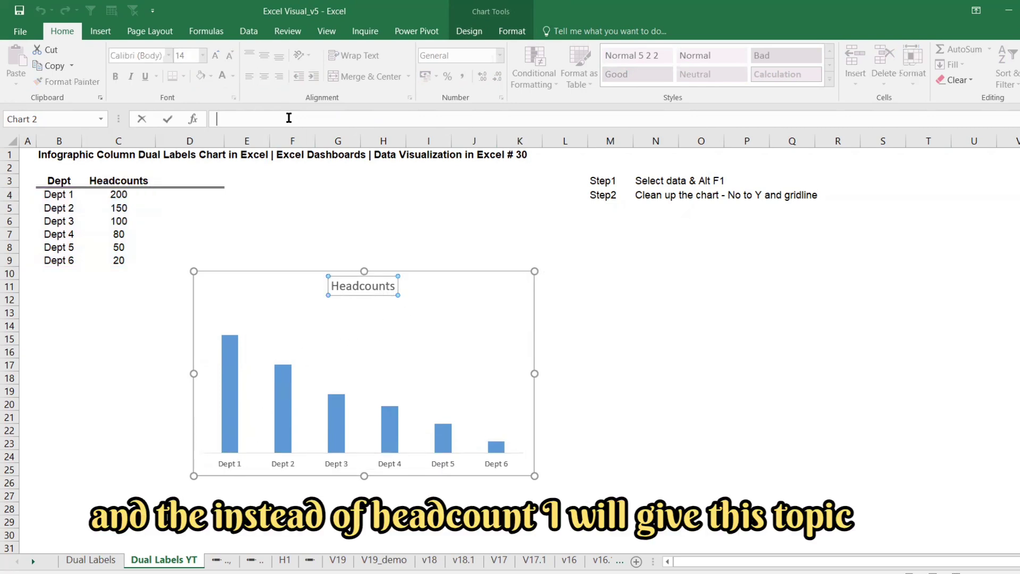
click(57, 154)
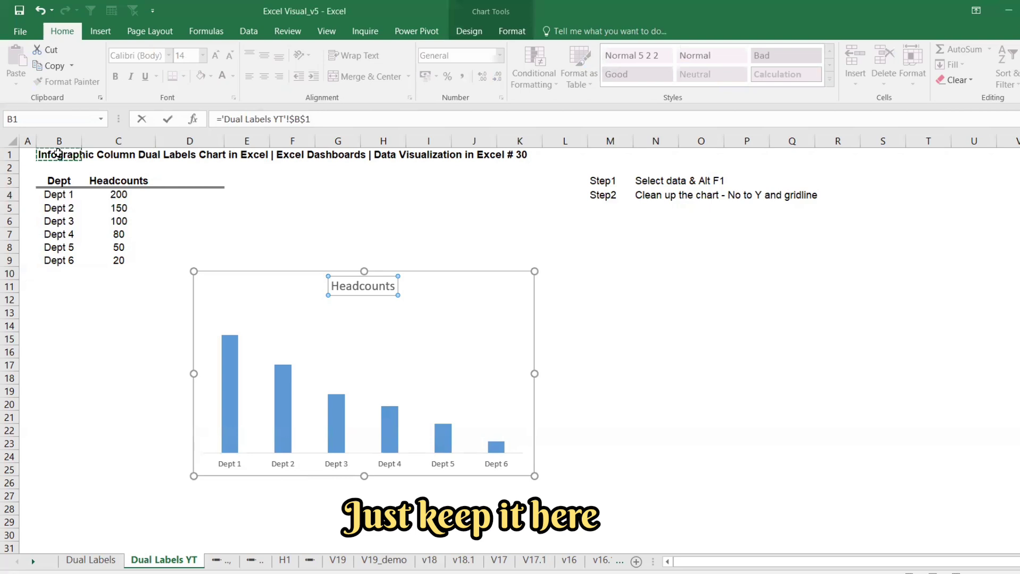
key(Return)
- Enlarge the chart in width and height and move it clear of column D, spanning about E7 to P27
drag(536, 476, 763, 471)
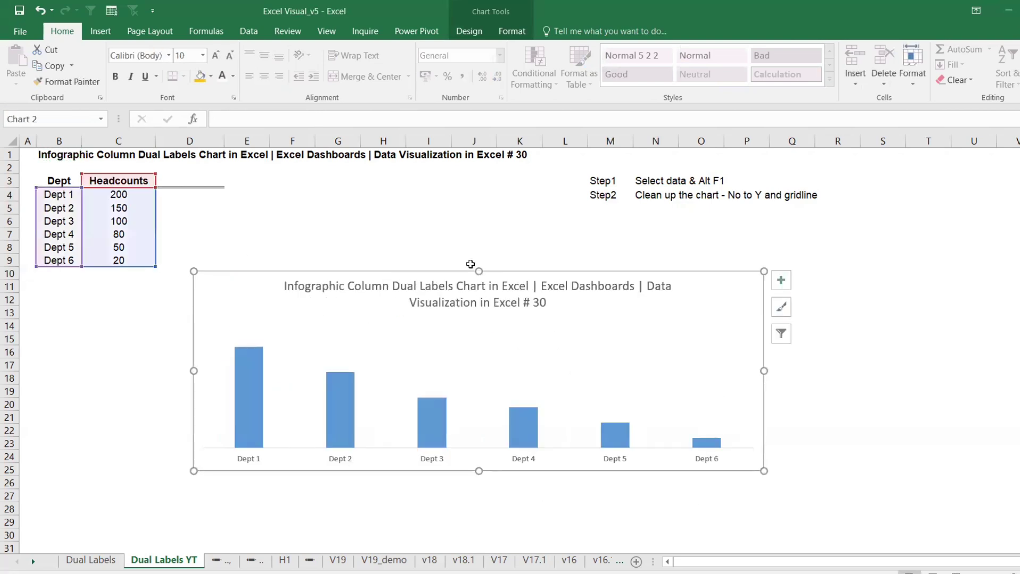
drag(479, 272, 479, 229)
drag(763, 471, 732, 503)
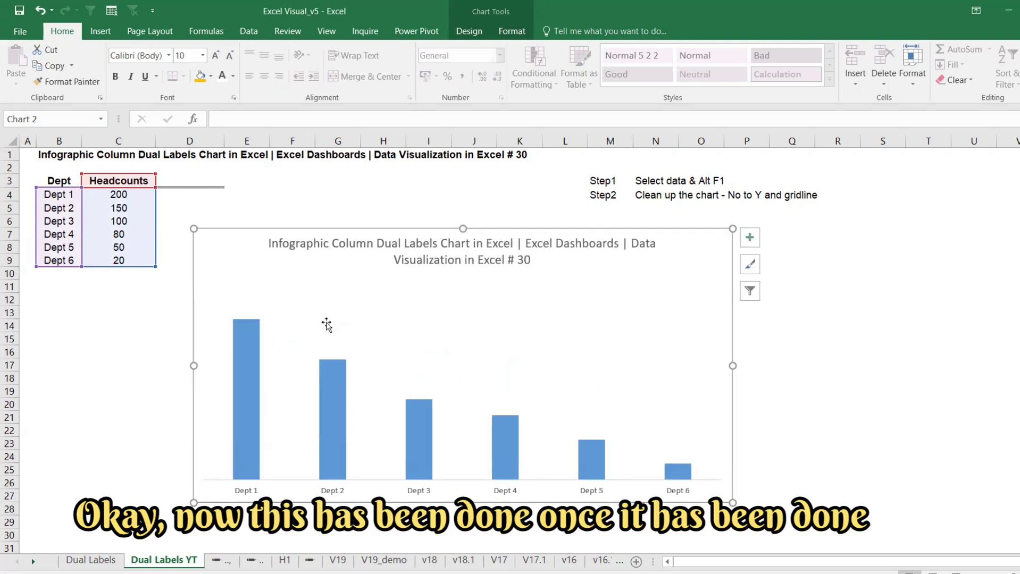
drag(358, 230, 421, 228)
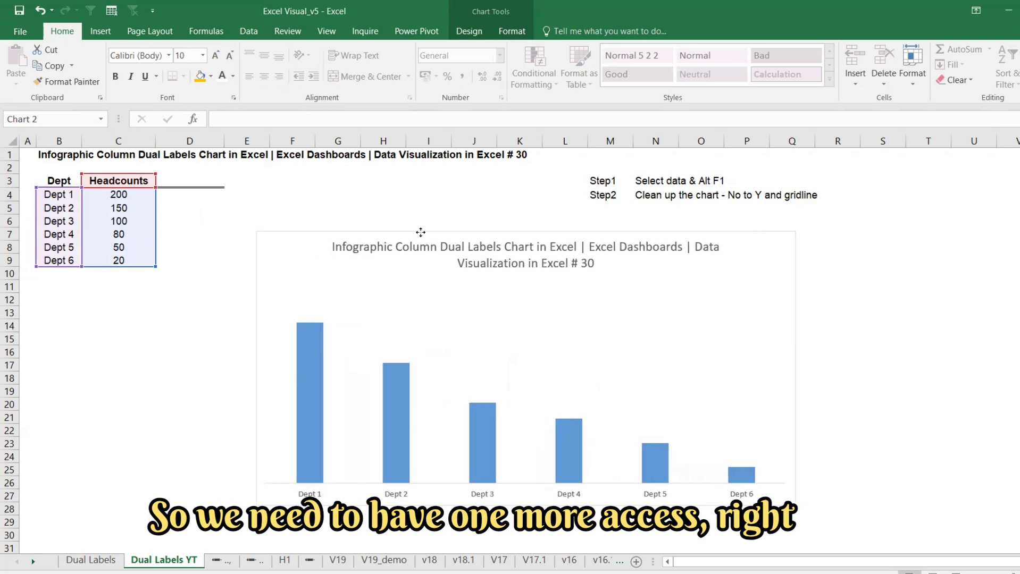
- Add a Repeat Value column headed in D3 and fill D4:D9 with formulas that reference the headcounts in column C
click(180, 181)
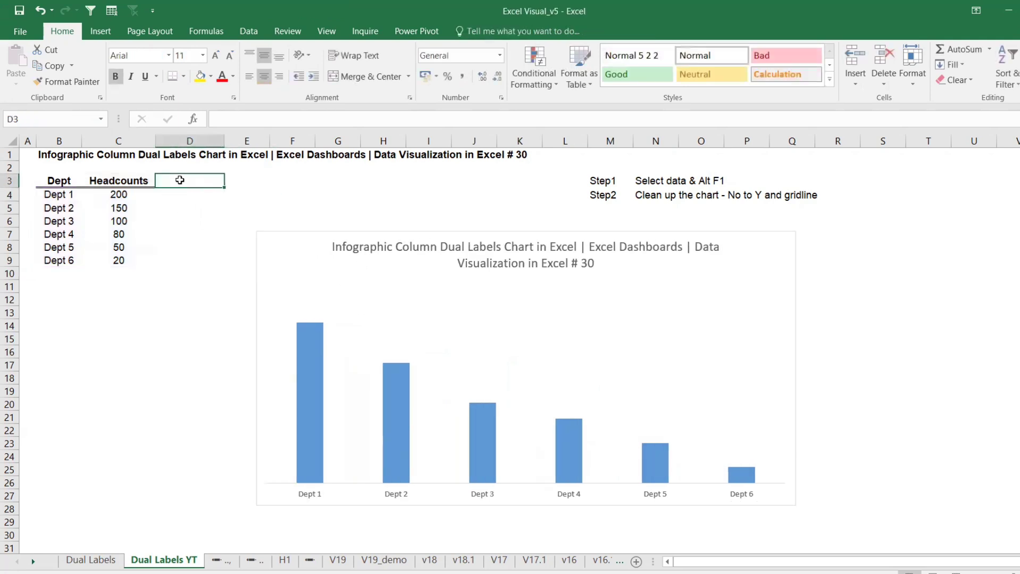
text(Repeat Value)
key(ctrl+Return)
key(Down)
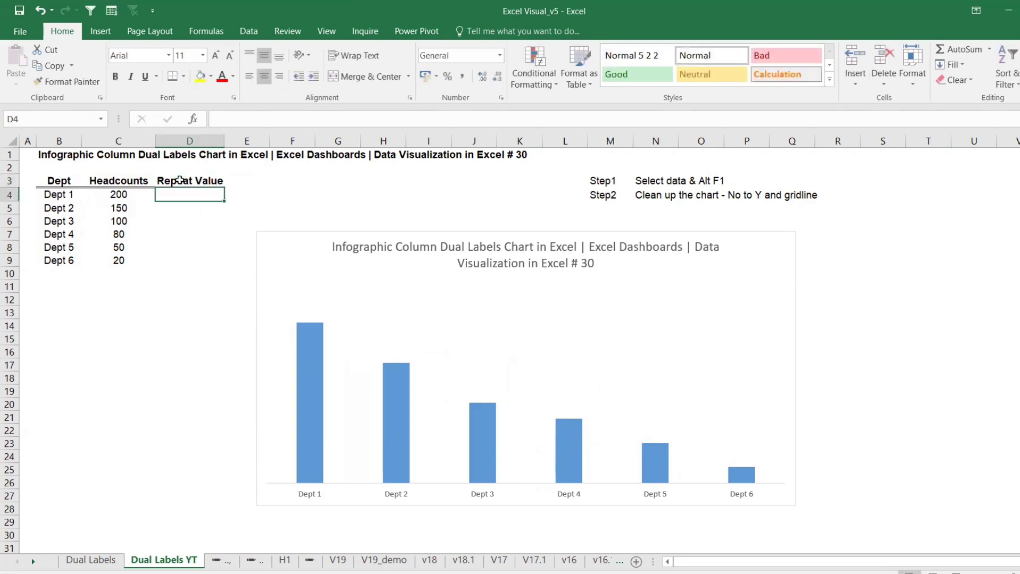
text(=)
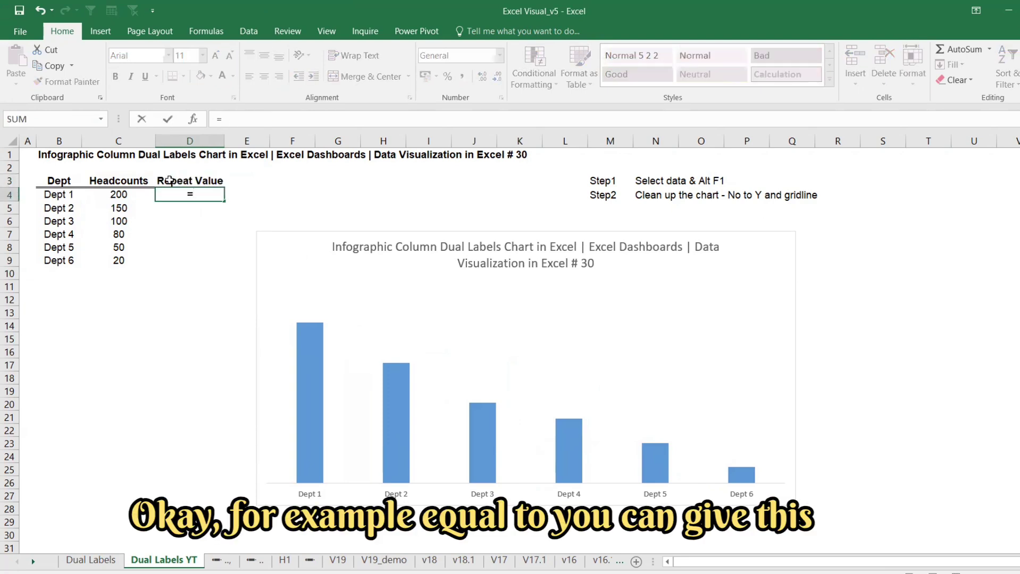
click(132, 194)
key(Return)
click(178, 195)
drag(224, 201, 208, 268)
- Move the chart closer to the data table and narrow it to end at about column L
drag(612, 235, 563, 241)
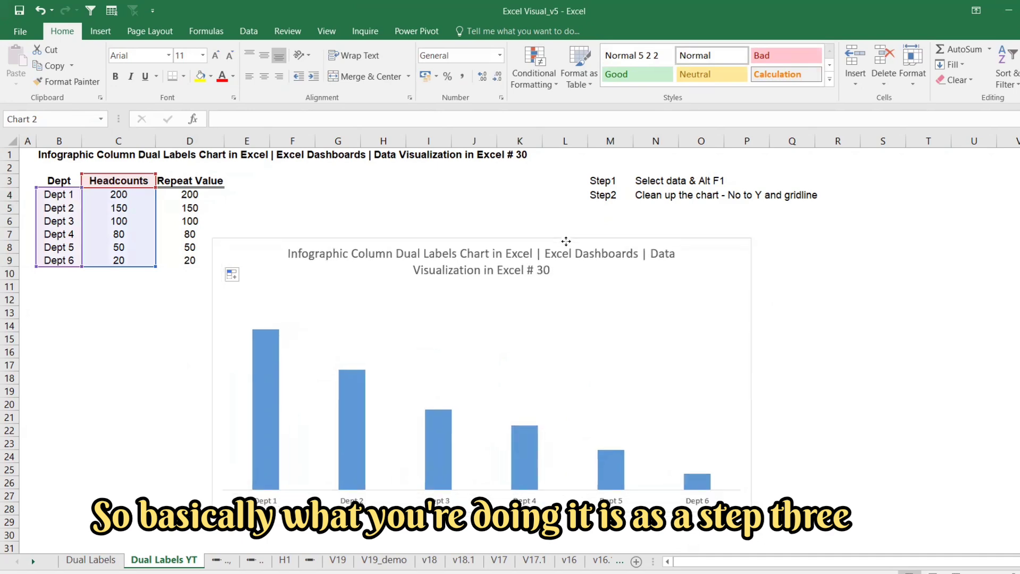
click(606, 182)
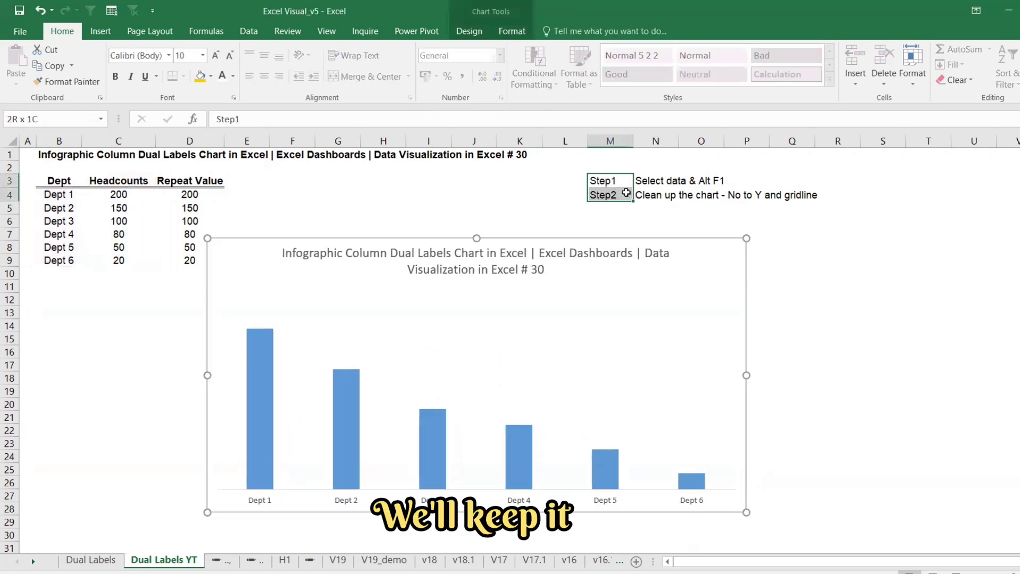
click(743, 505)
drag(707, 494, 599, 504)
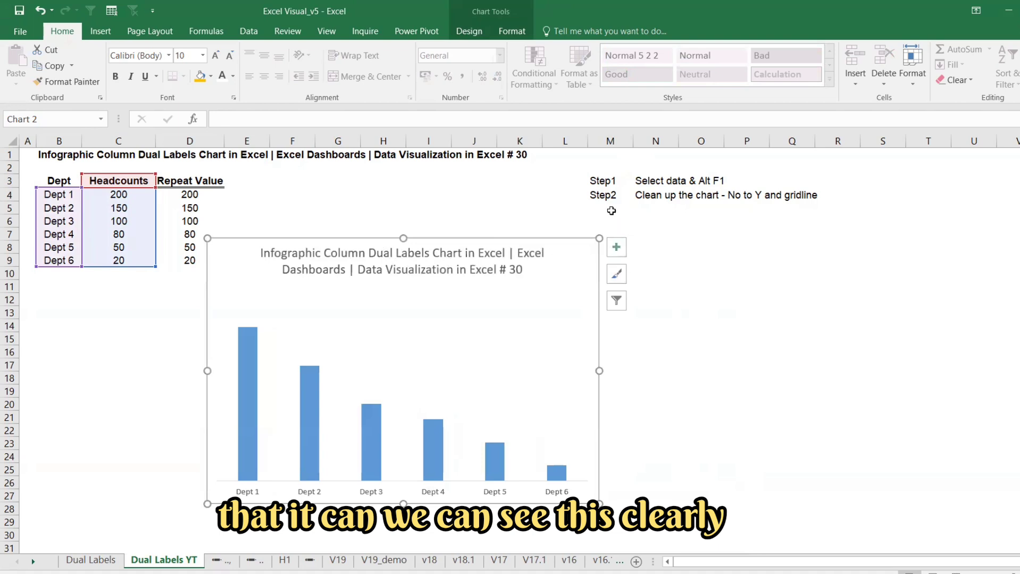
- Insert a blank column before column M and shrink the chart to fit between the table and the notes, ending around row 25
click(596, 141)
key(ctrl+shift+plus)
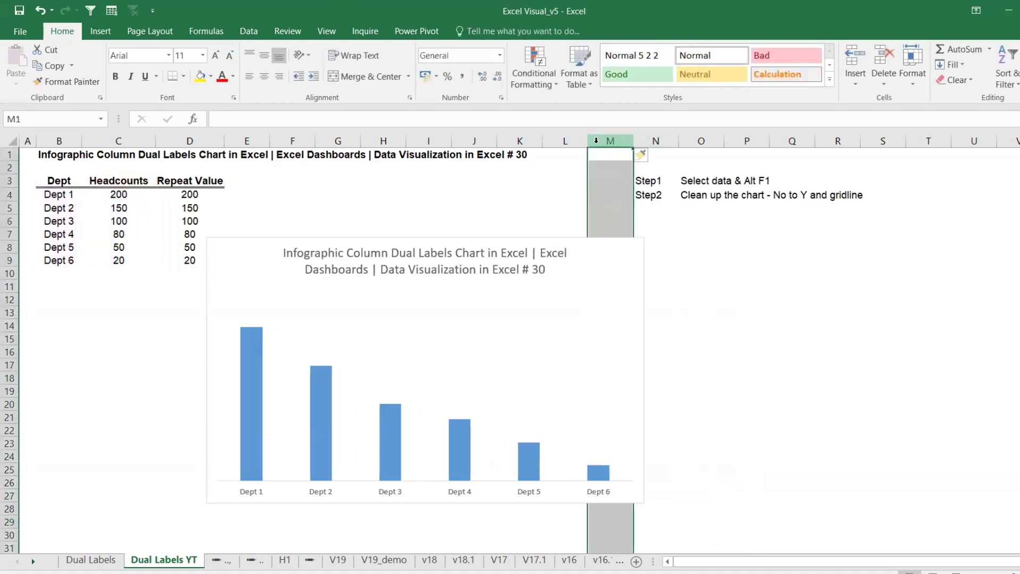
click(697, 249)
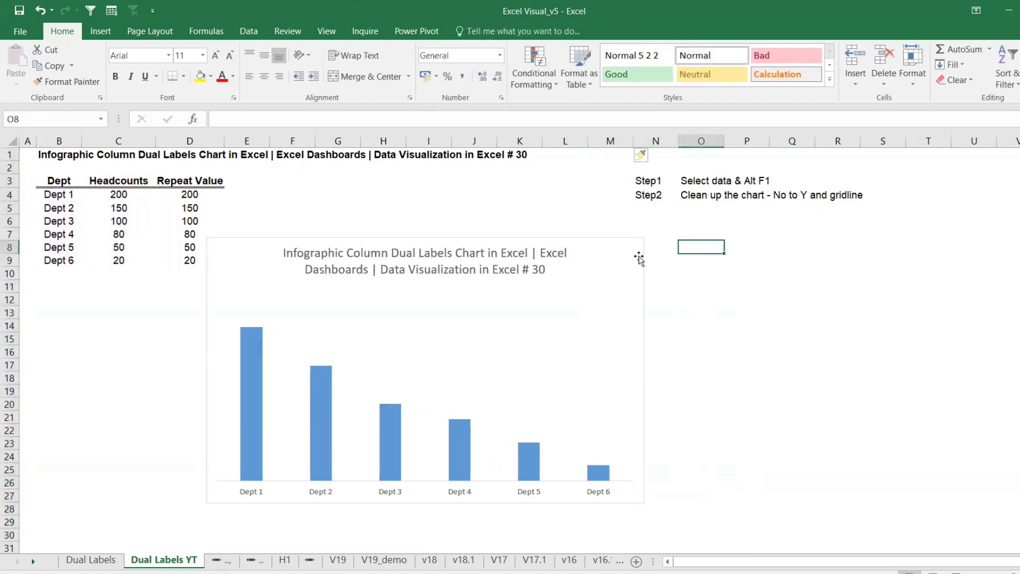
mouse_move(626, 242)
mouse_down()
mouse_move(610, 243)
mouse_move(618, 246)
mouse_up()
drag(637, 505, 622, 481)
- Enter the label "Step 3" in cell N5 below the existing step labels
click(653, 211)
text(S)
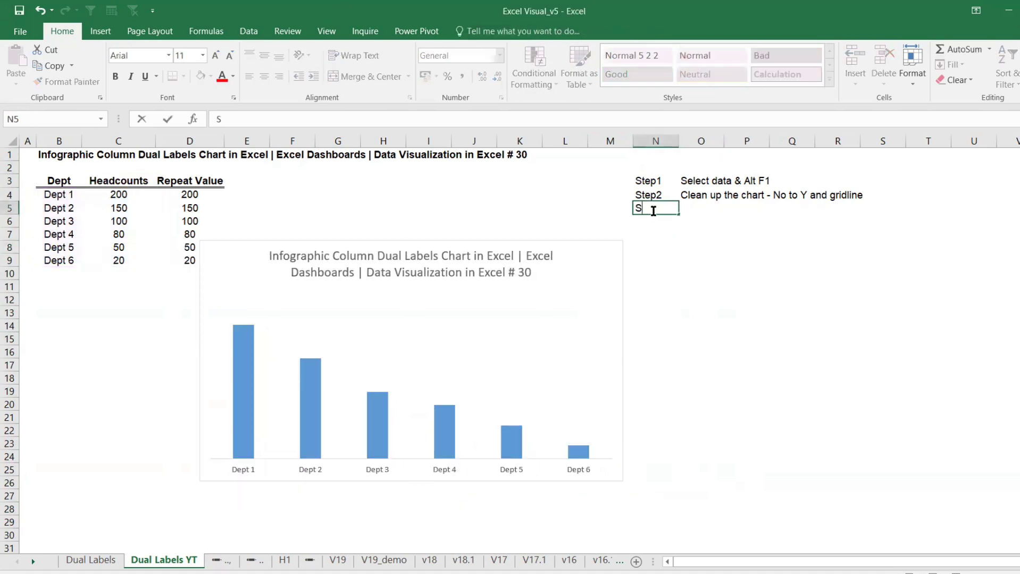
text(tep 2)
key(BackSpace)
text(3)
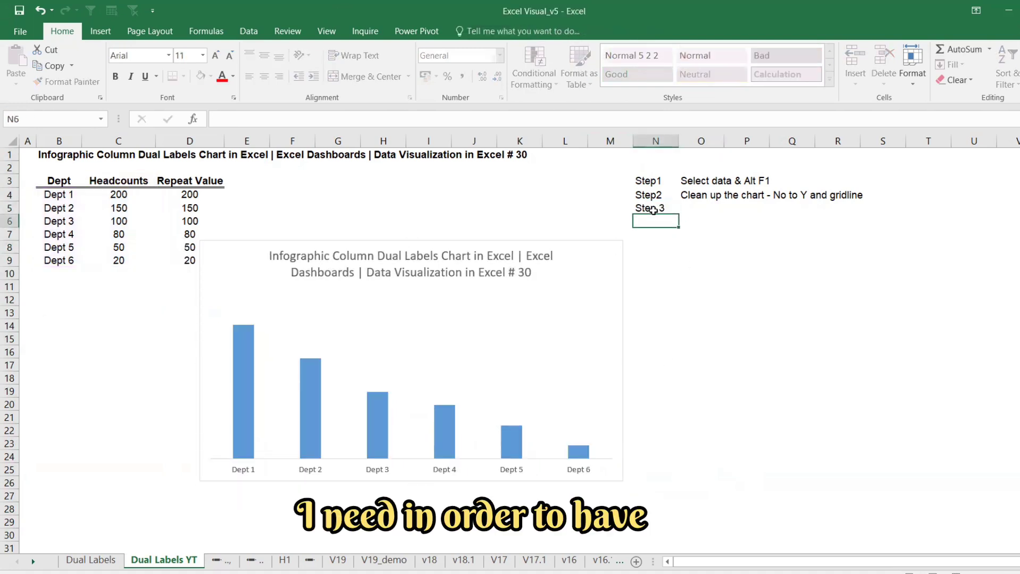
- Write the note "Dual : Created HCs value as duplicated" in O5 beside Step 3
click(686, 210)
text(D)
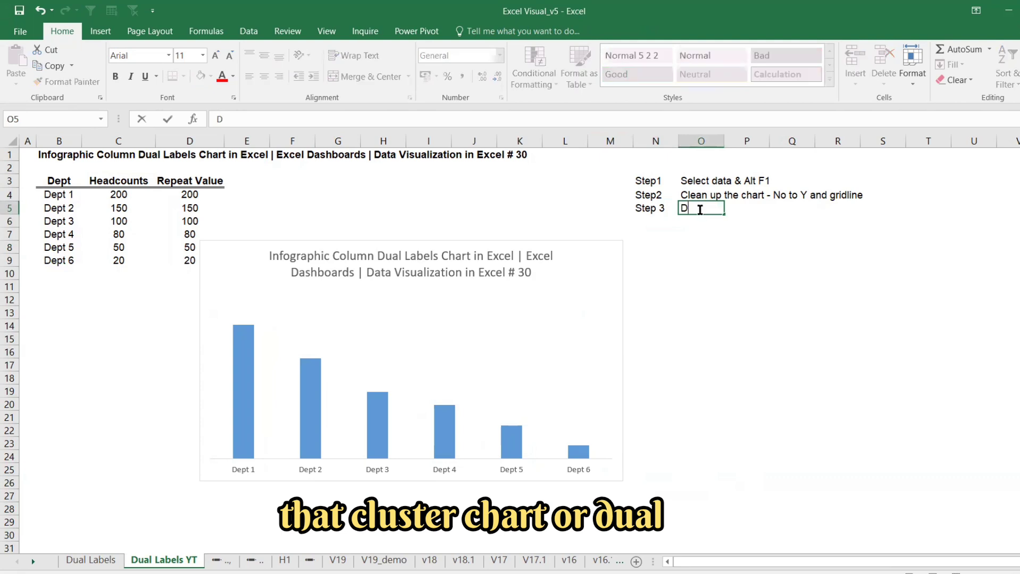
text(ual : Cr)
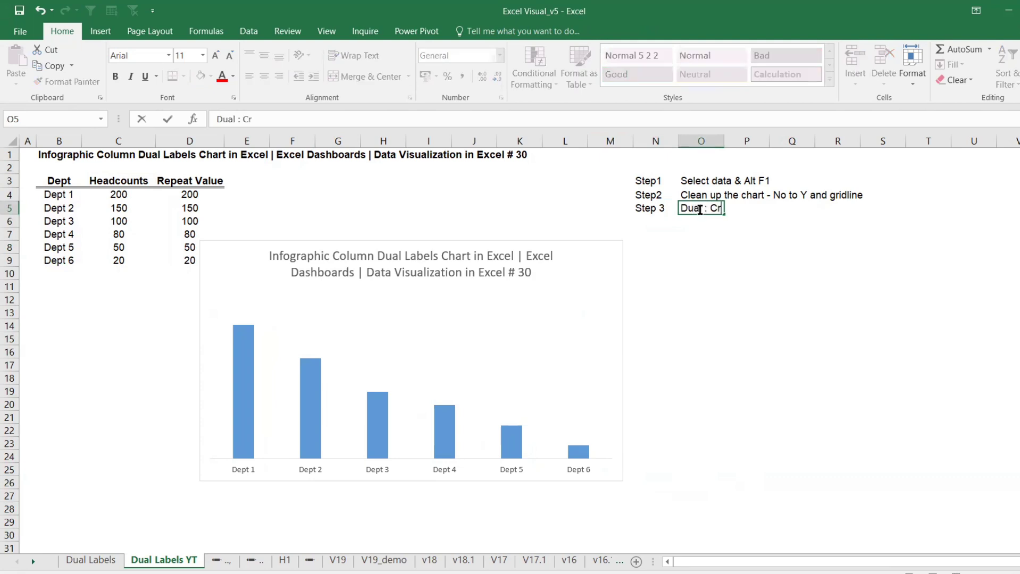
text(eated hc)
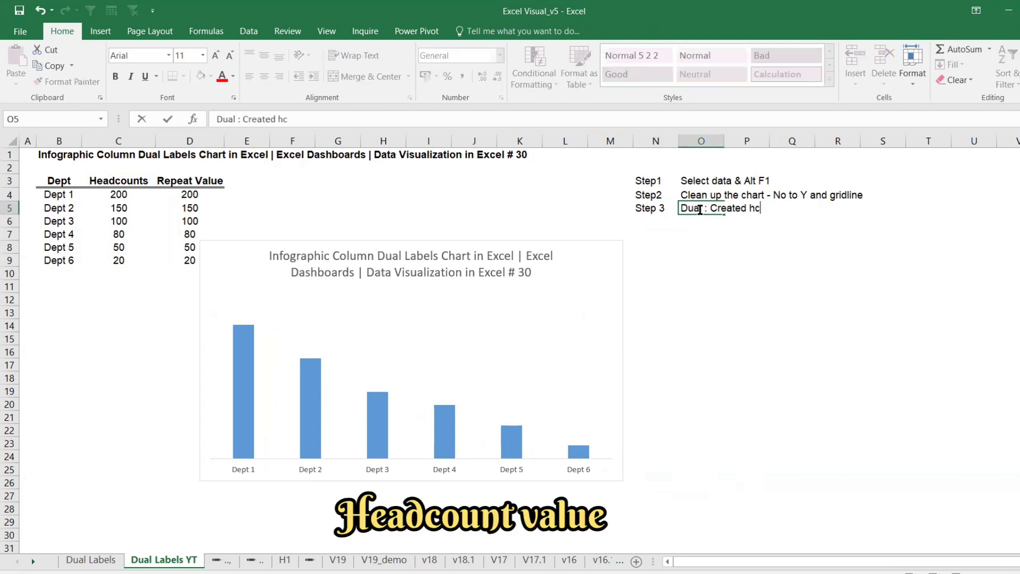
text(HCs)
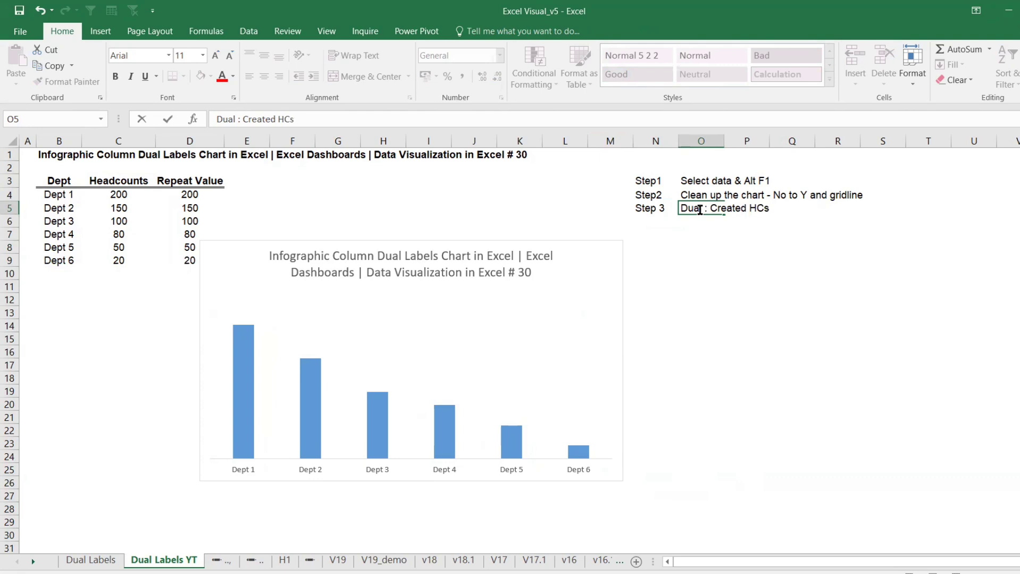
text( value as du)
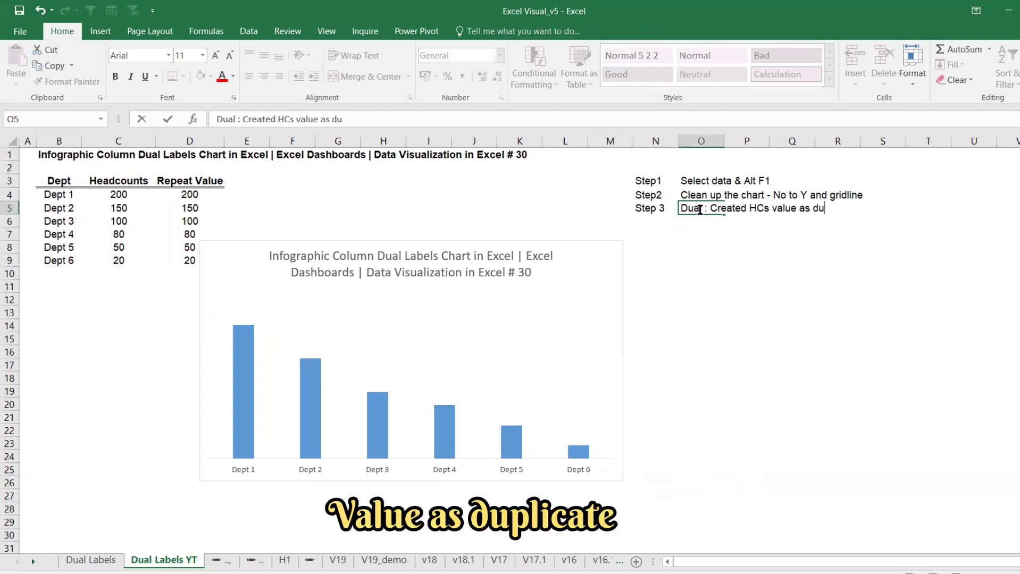
text(plicated)
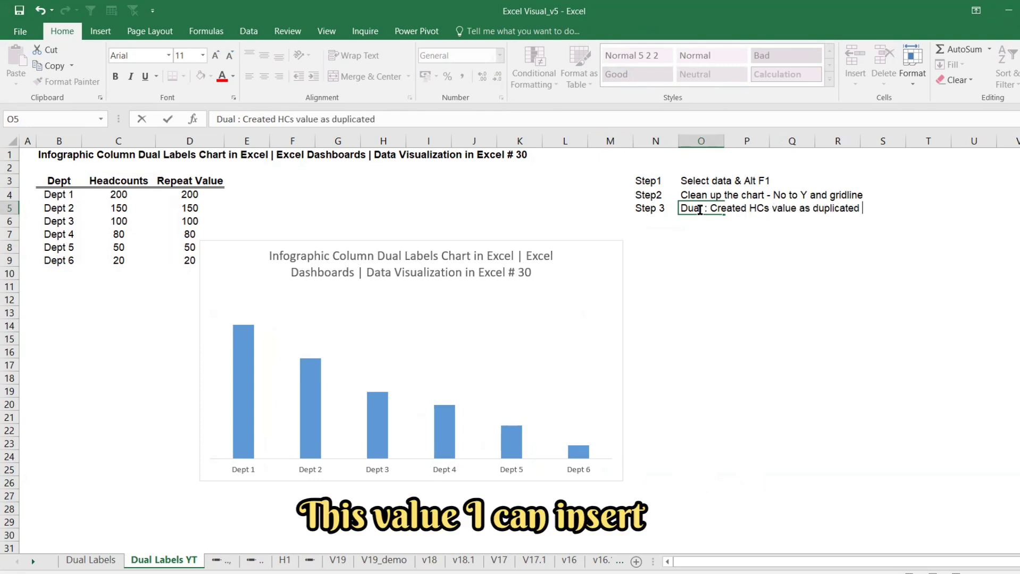
key(BackSpace)
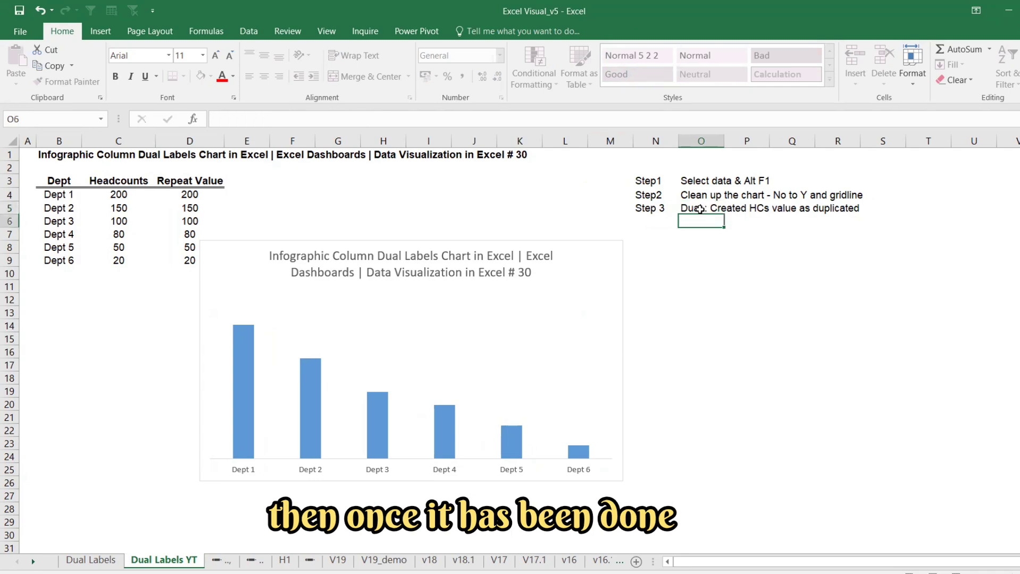
key(Return)
- Enter "Step 4" in N6 and fill the label series down to Step 11 in N13
click(655, 233)
click(650, 216)
text(S)
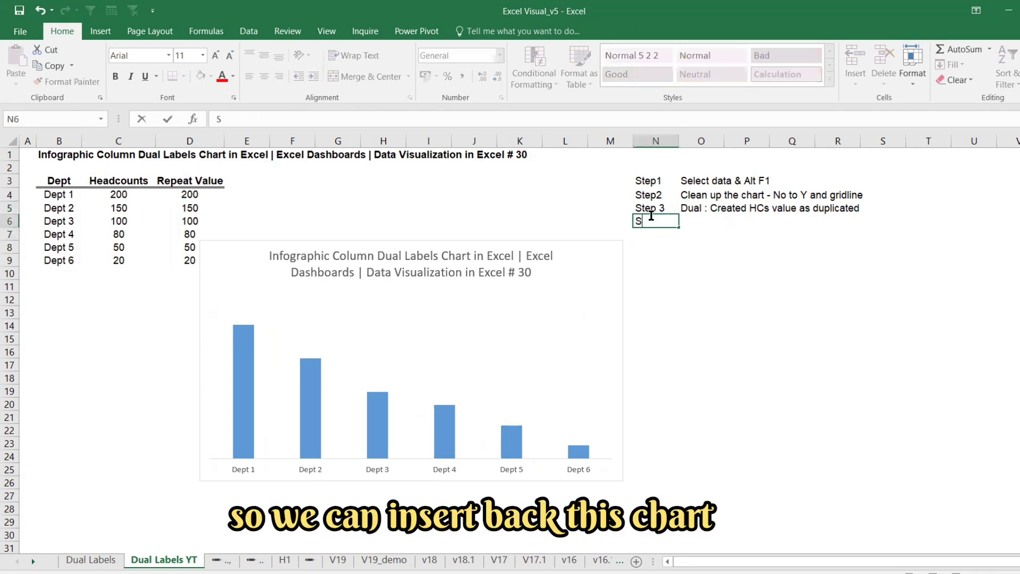
text(tep 4)
key(Return)
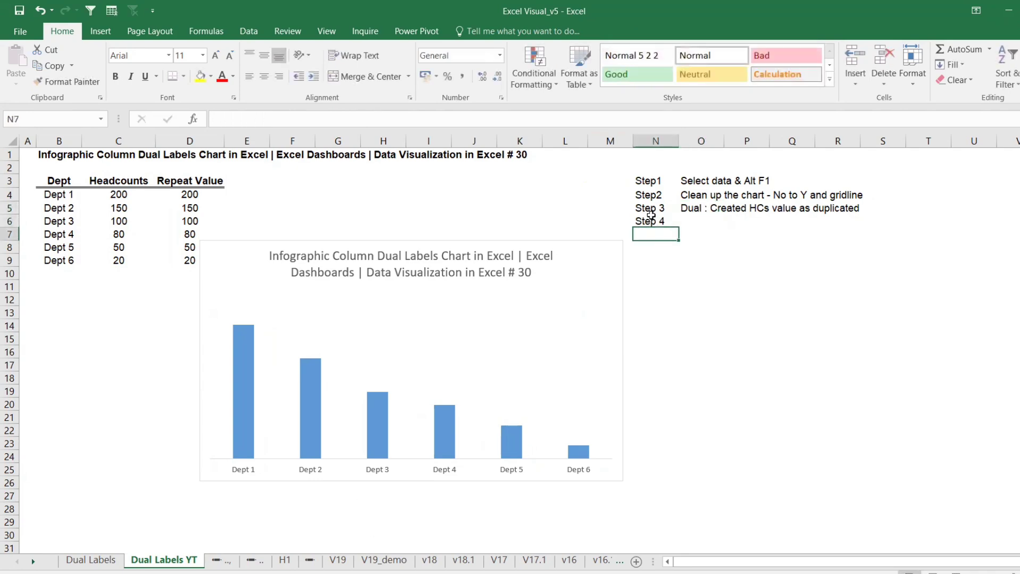
drag(662, 206, 669, 322)
- Write the note "Insert back - Copy data and paste in chart" in O6 beside Step 4
click(691, 221)
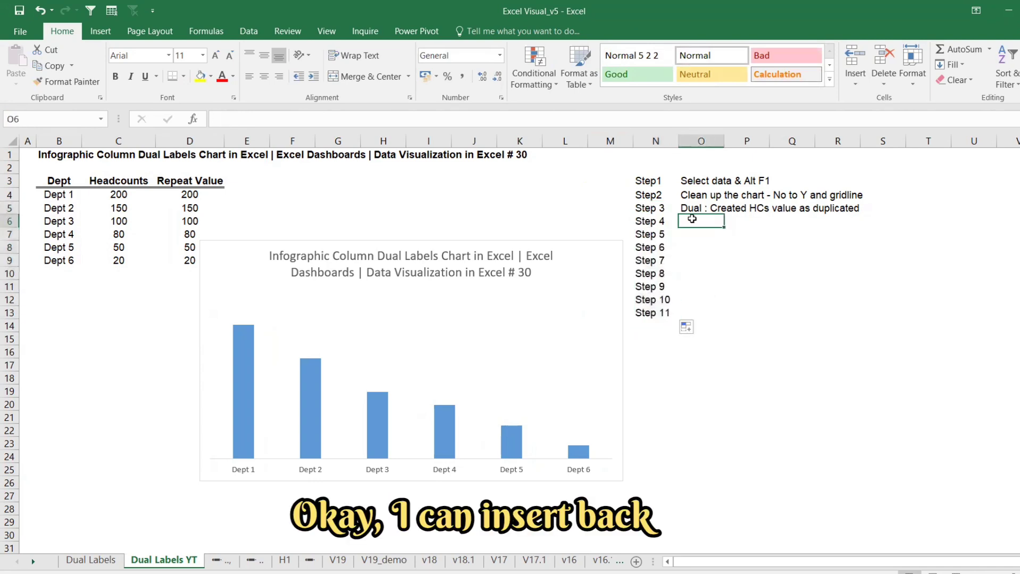
text(Insert bac)
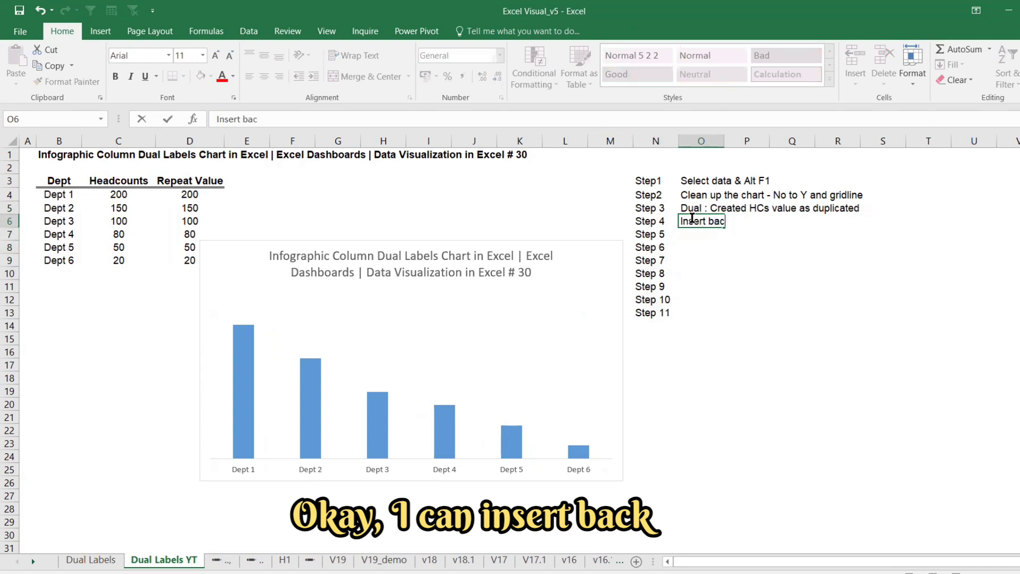
text(k - Copy data and past)
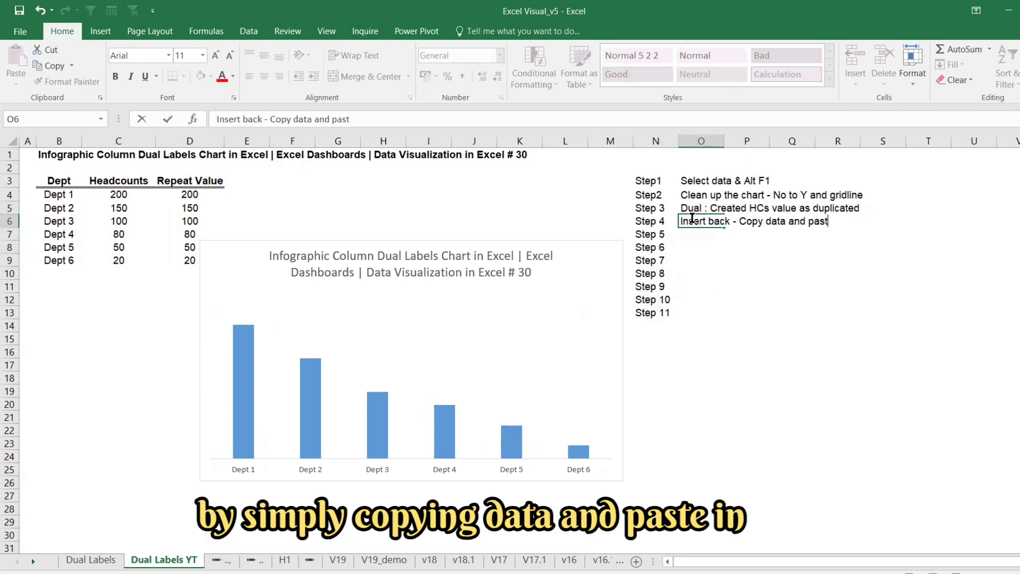
text(e in chart)
key(Return)
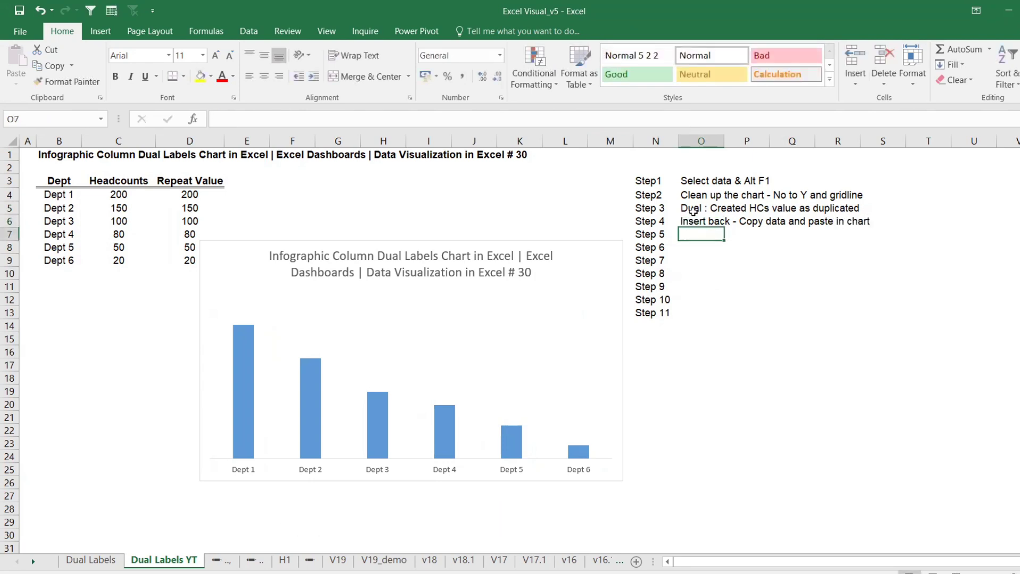
- Copy the Repeat Value figures in D4:D9 and paste them into the chart as a second column series
drag(177, 193, 170, 259)
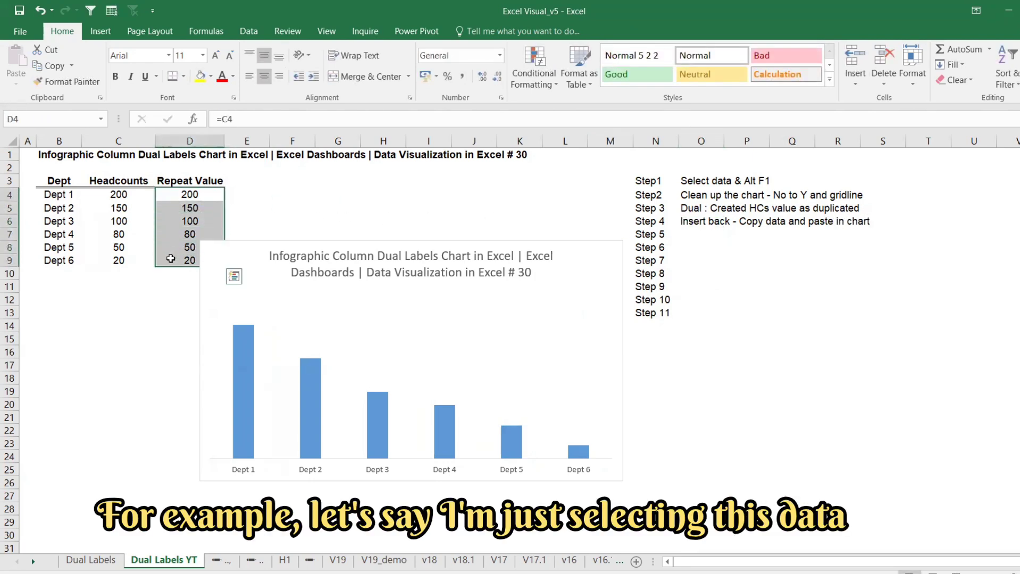
key(ctrl+c)
click(205, 307)
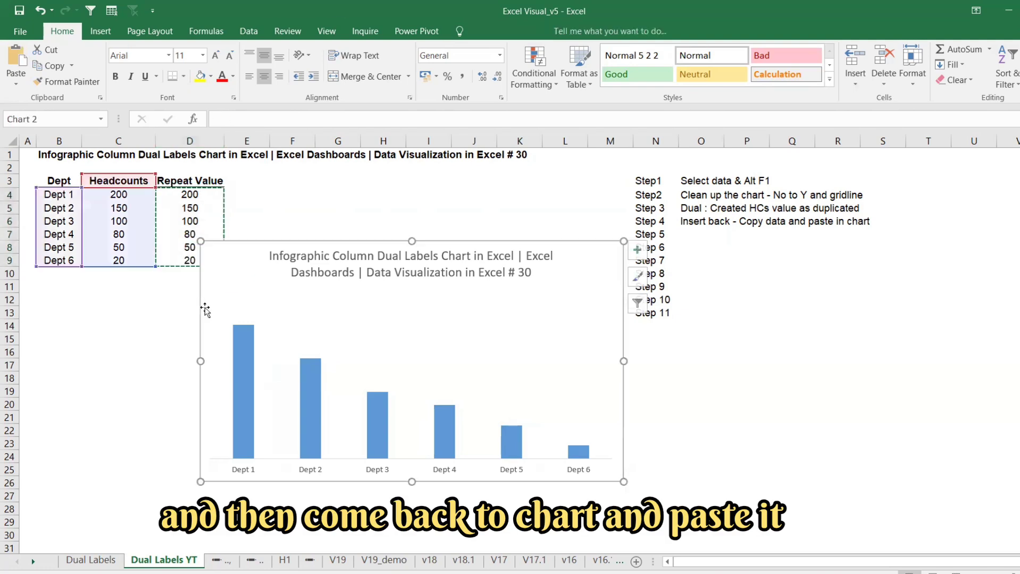
key(ctrl+v)
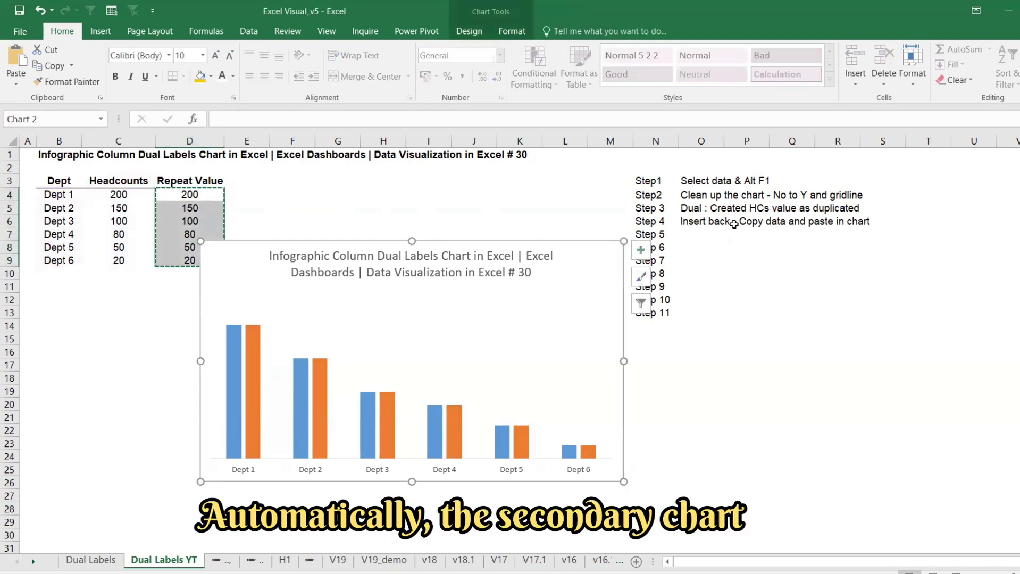
- Edit the Step 4 note in O6 so it reads "Insert back - Copy data and paste in secondary chart"
click(696, 220)
click(396, 118)
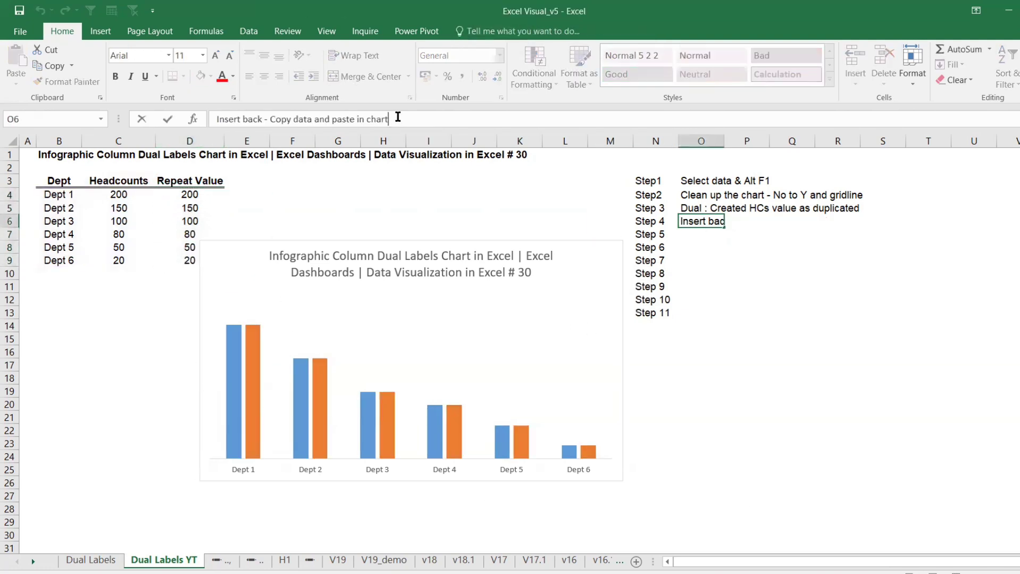
key(BackSpace)
key(BackSpace)
key(BackSpace)
key(BackSpace)
text(secondary char)
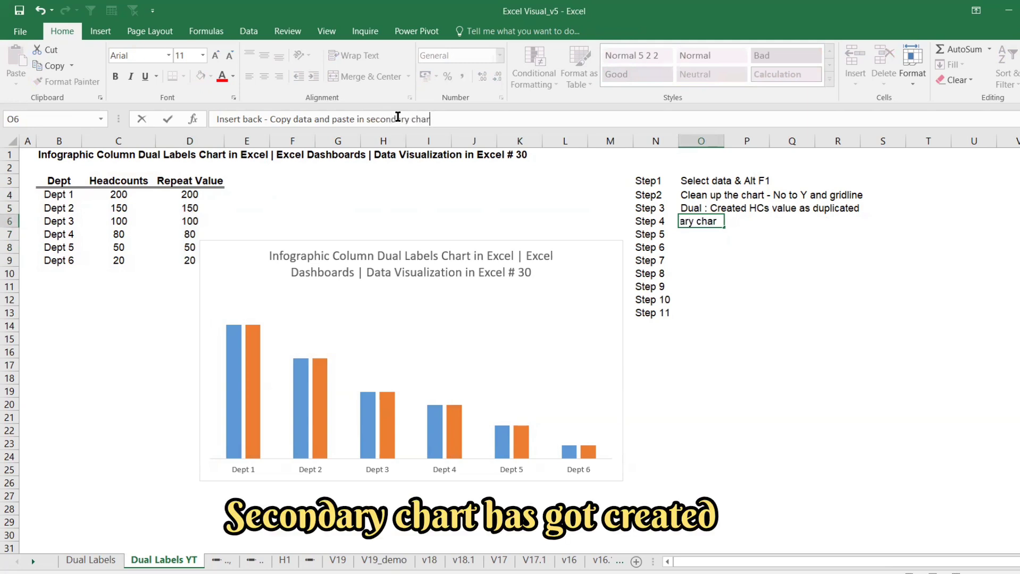
text(t)
key(Return)
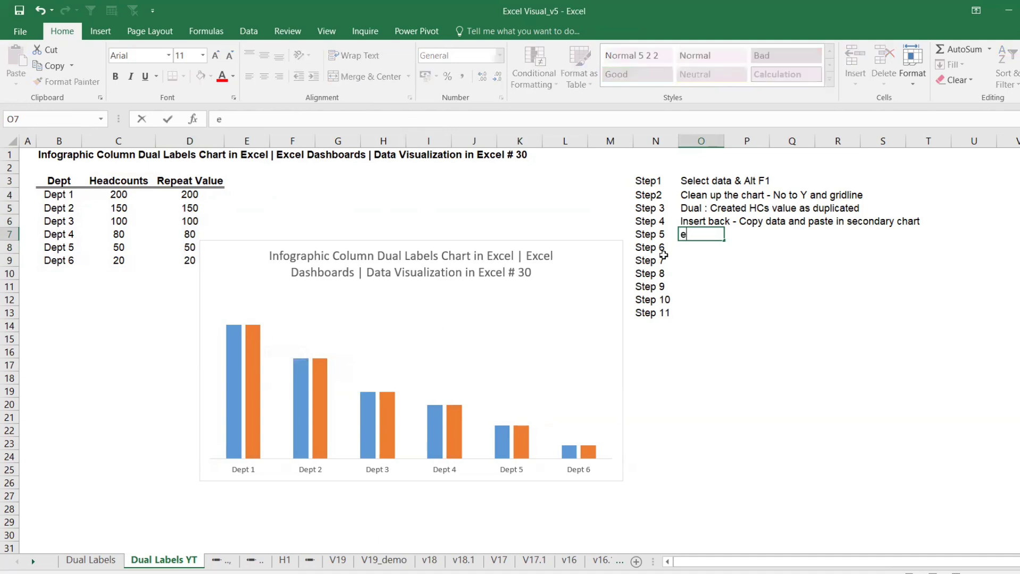
- Write the note "Enable data labels" in O7 beside Step 5
text(E)
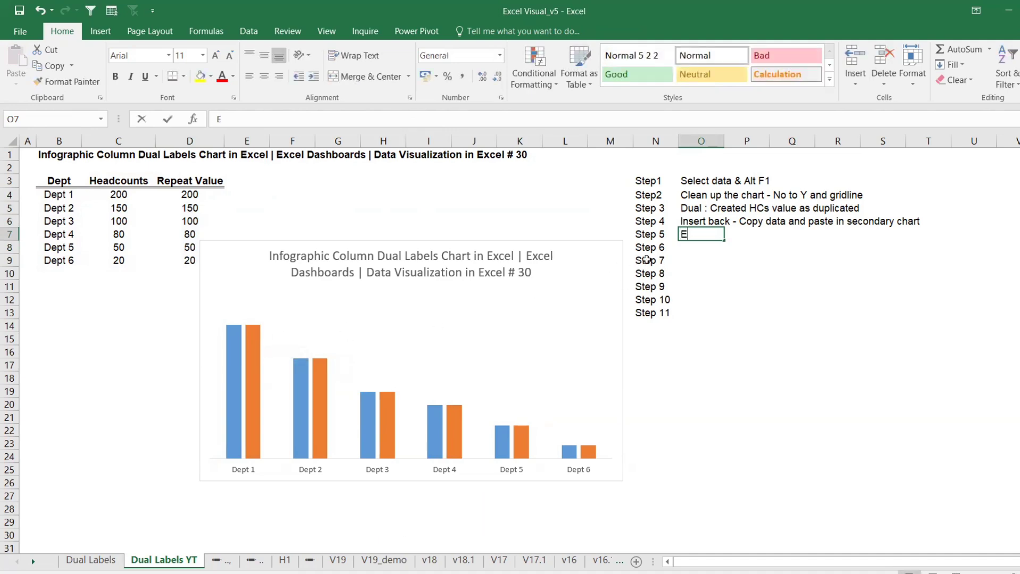
text(nable data lebe)
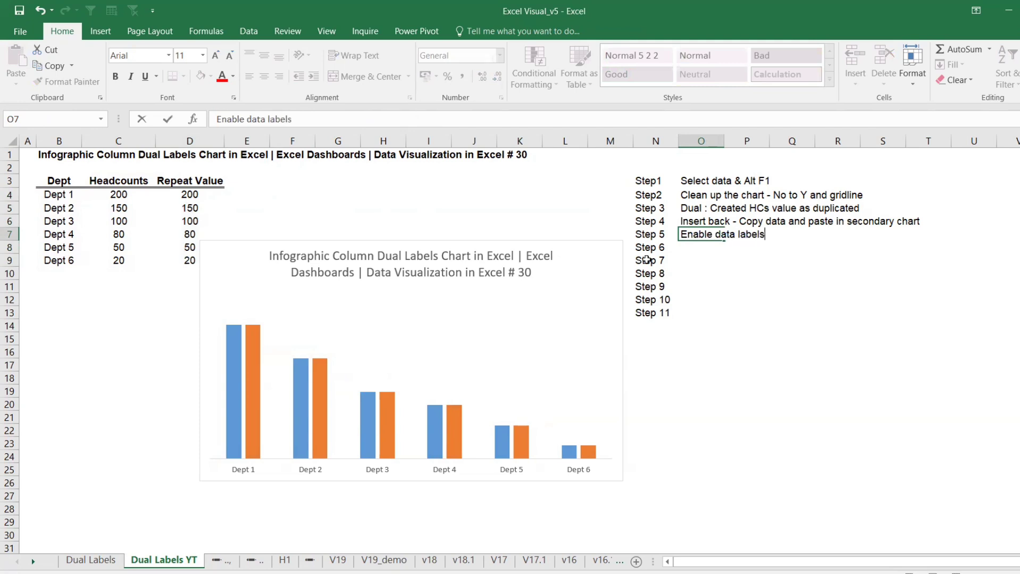
key(Return)
- Add data labels to both column series in the chart
click(574, 292)
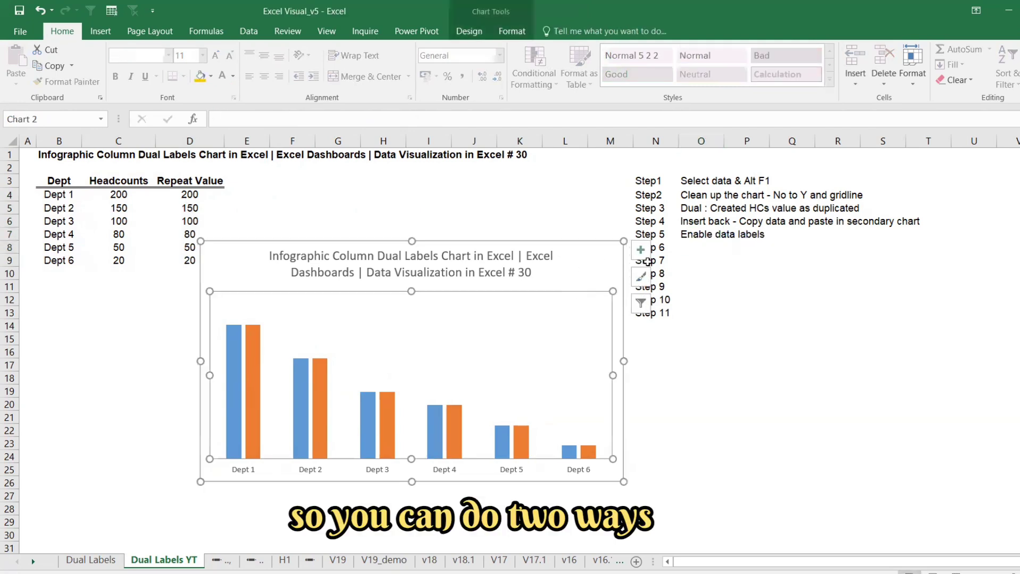
click(644, 252)
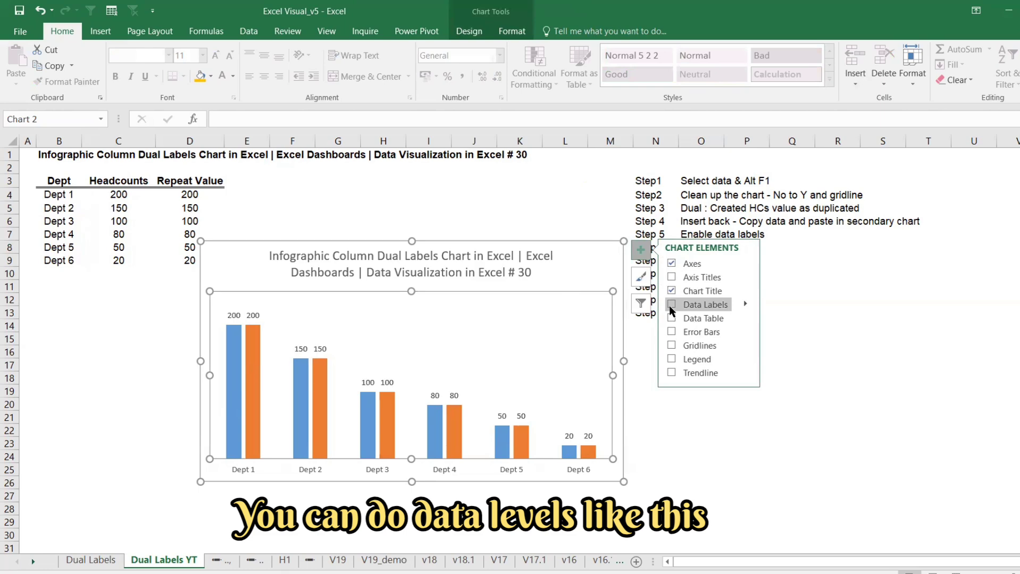
click(671, 304)
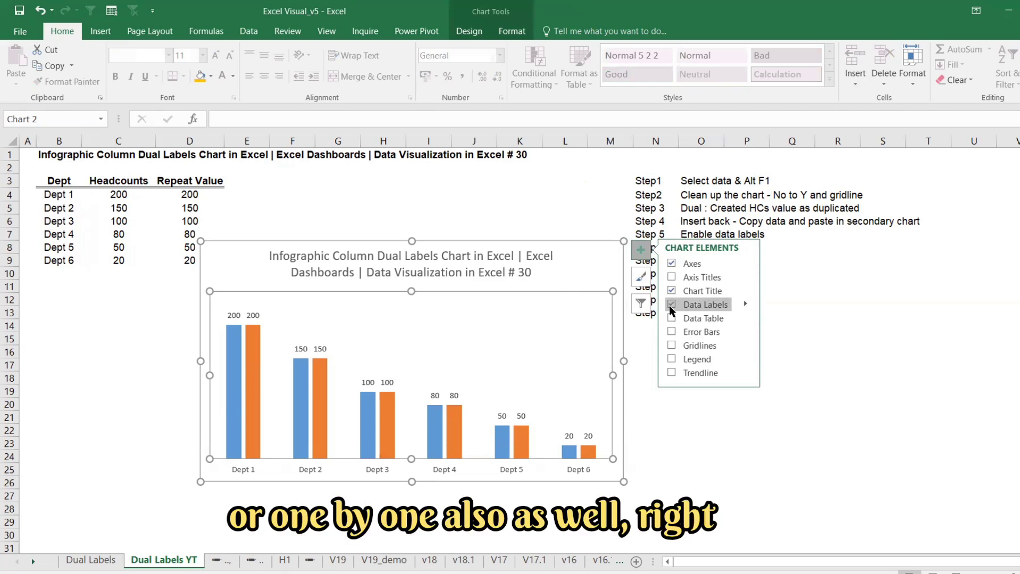
click(843, 463)
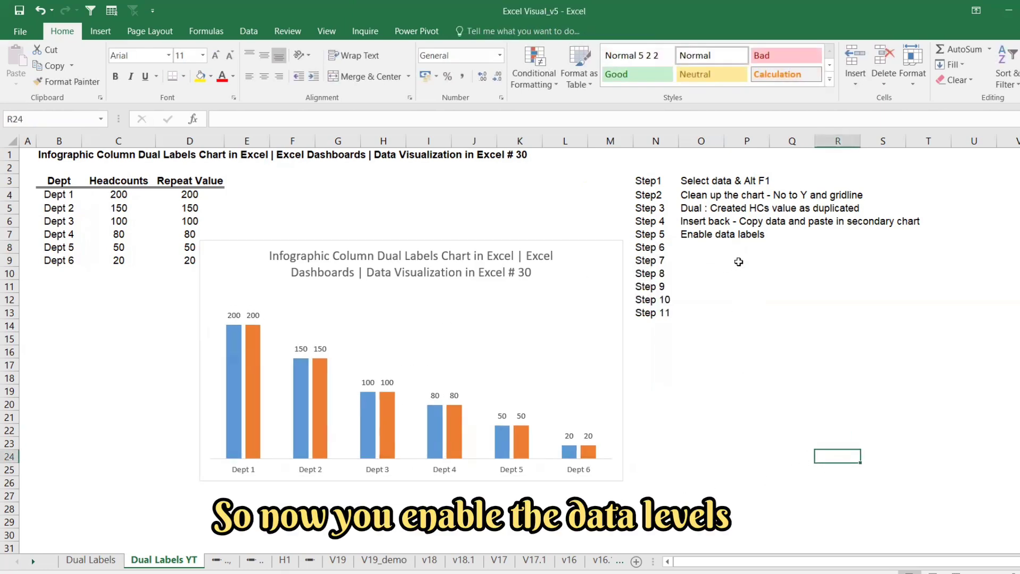
right_click(449, 426)
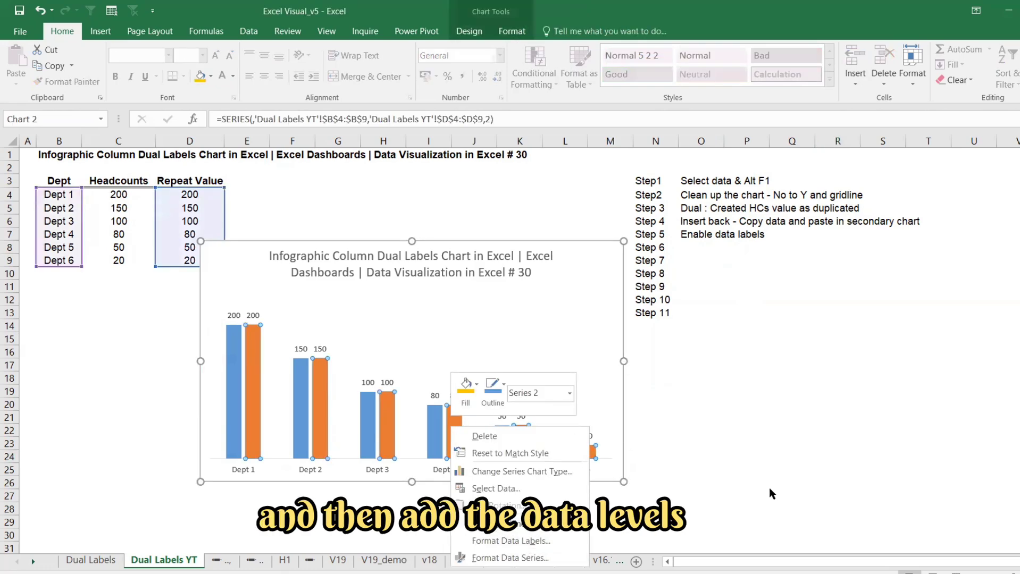
key(Escape)
key(Escape)
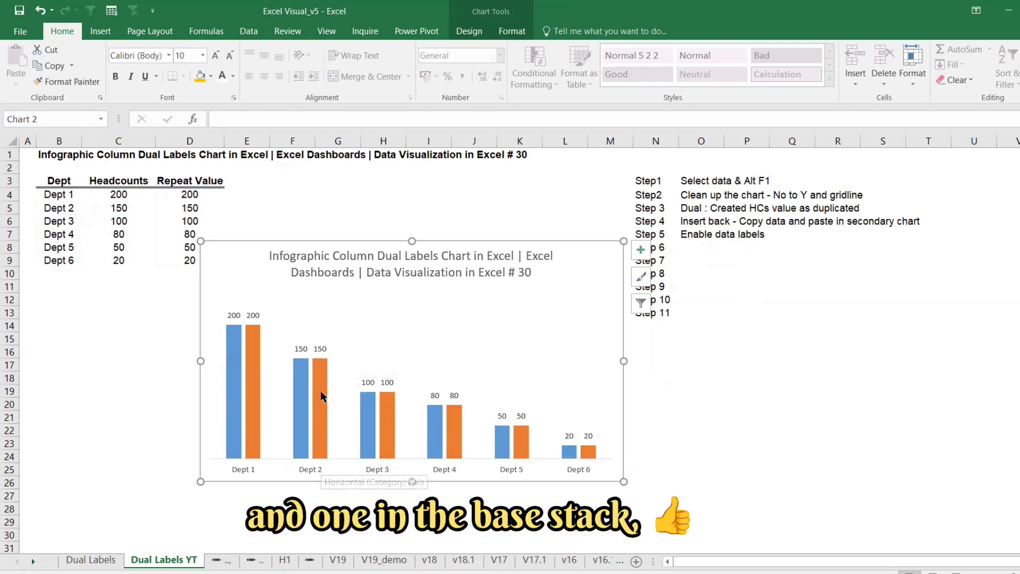
click(703, 233)
click(381, 119)
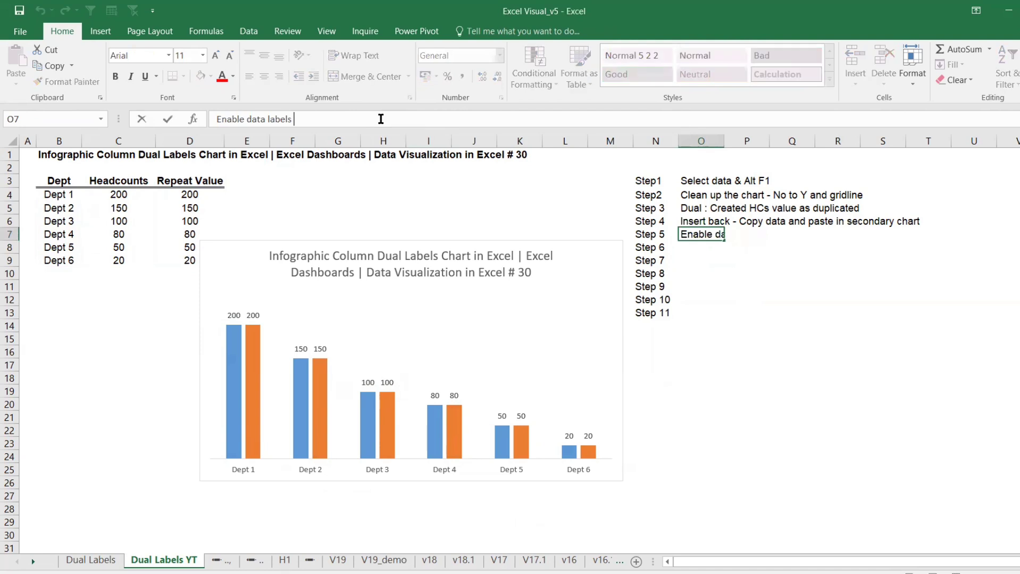
key(Return)
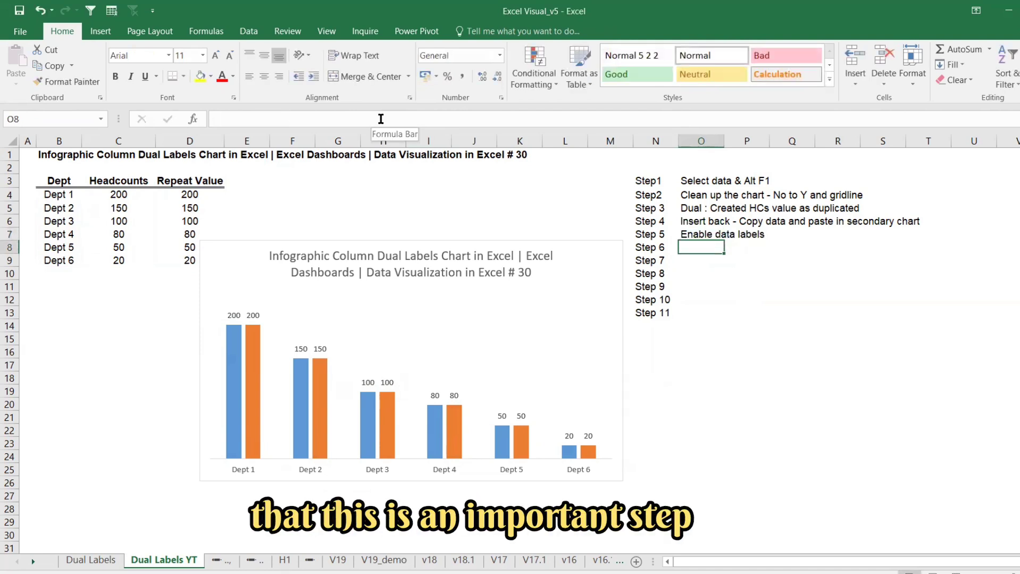
- Write the note "Ajust the data label -->" in O8 beside Step 6
text(Ajust the data)
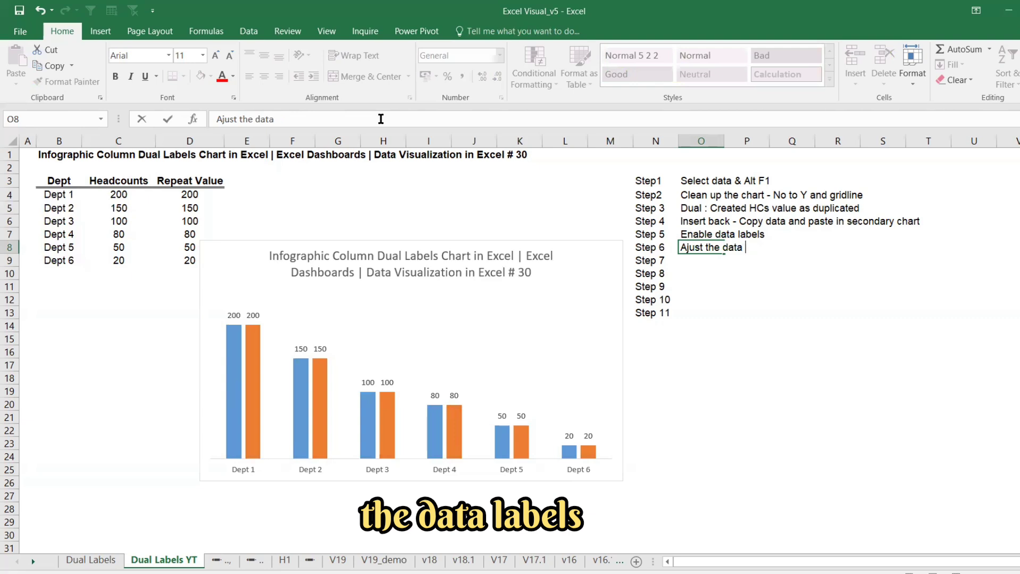
text( label -->)
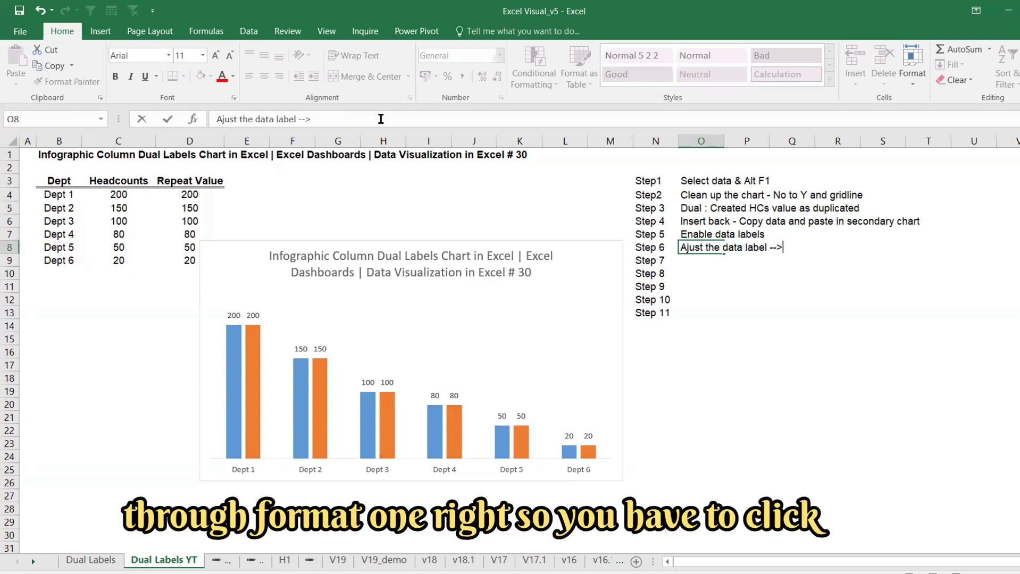
key(Return)
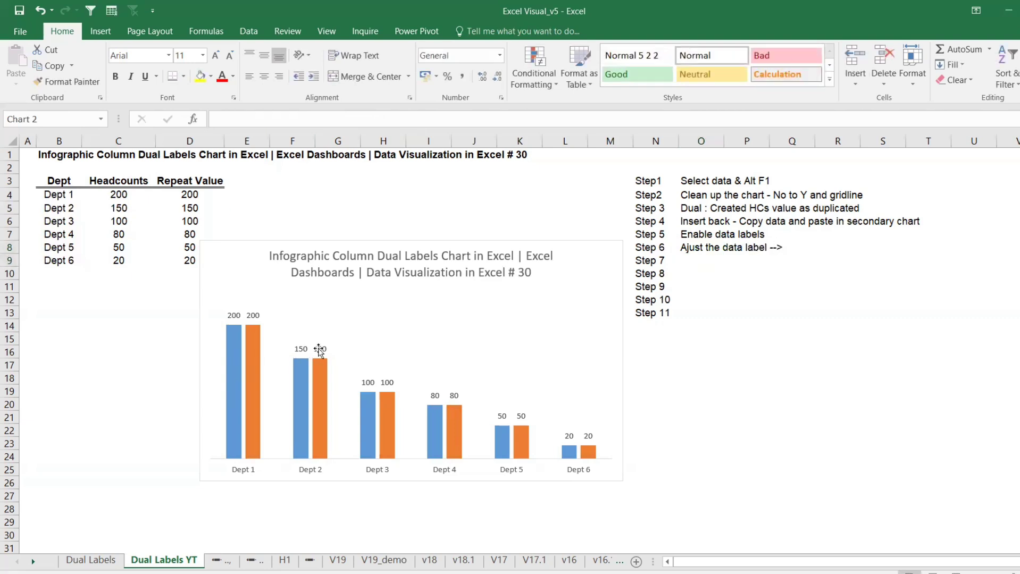
- Set the label position of the orange Repeat Value series' data labels to Inside Base
click(318, 349)
click(323, 431)
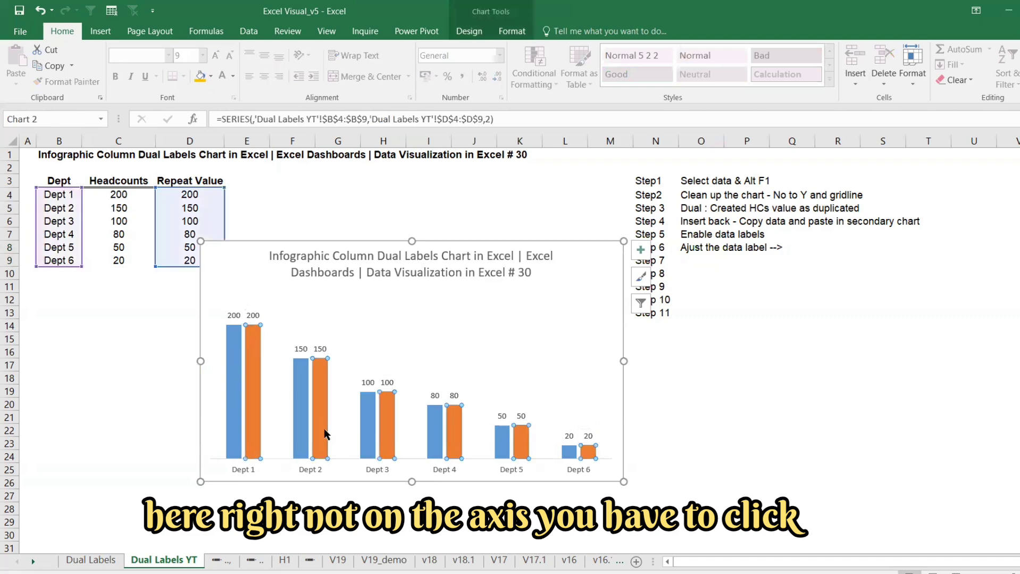
click(322, 350)
right_click(323, 350)
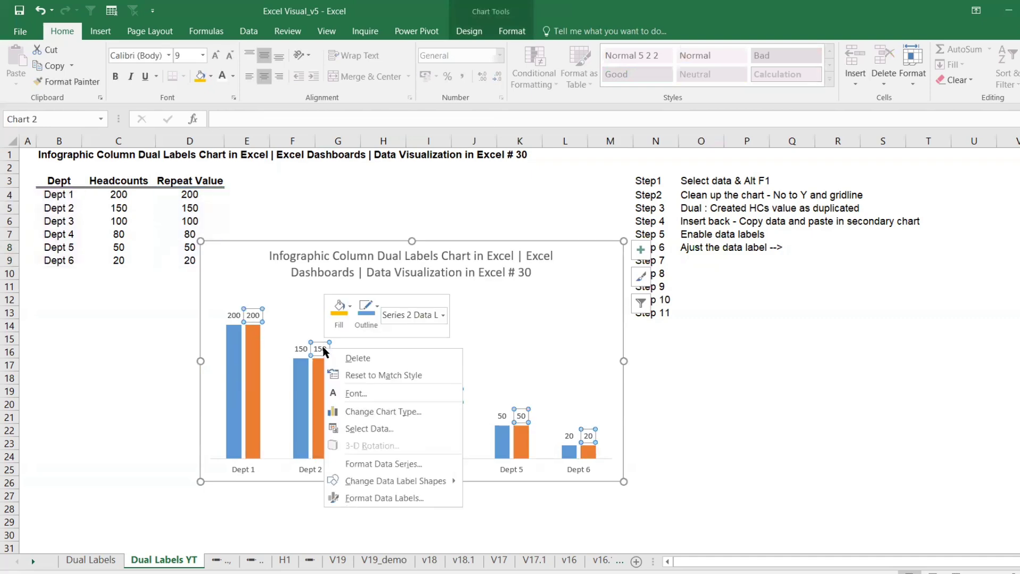
click(383, 498)
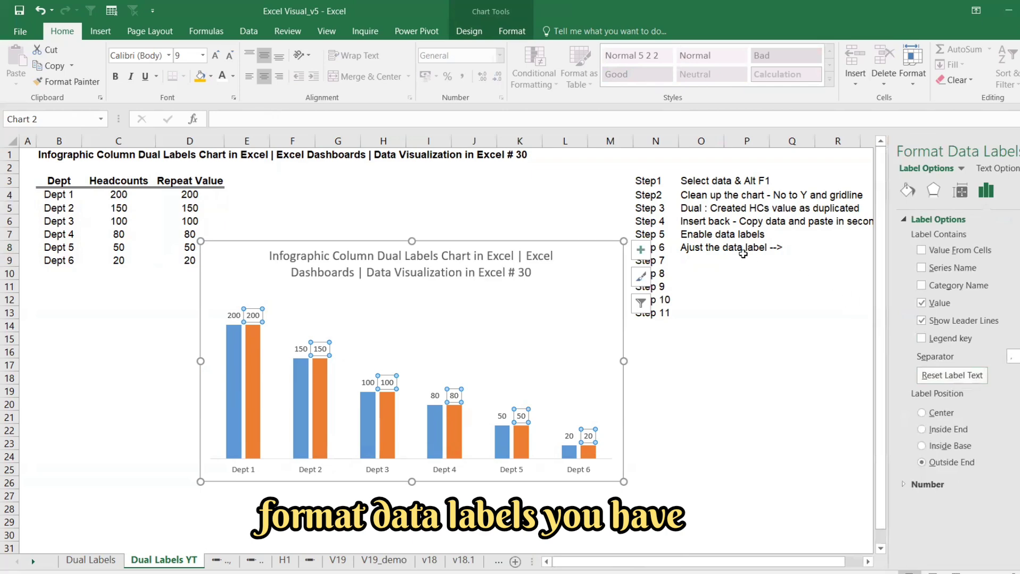
click(922, 447)
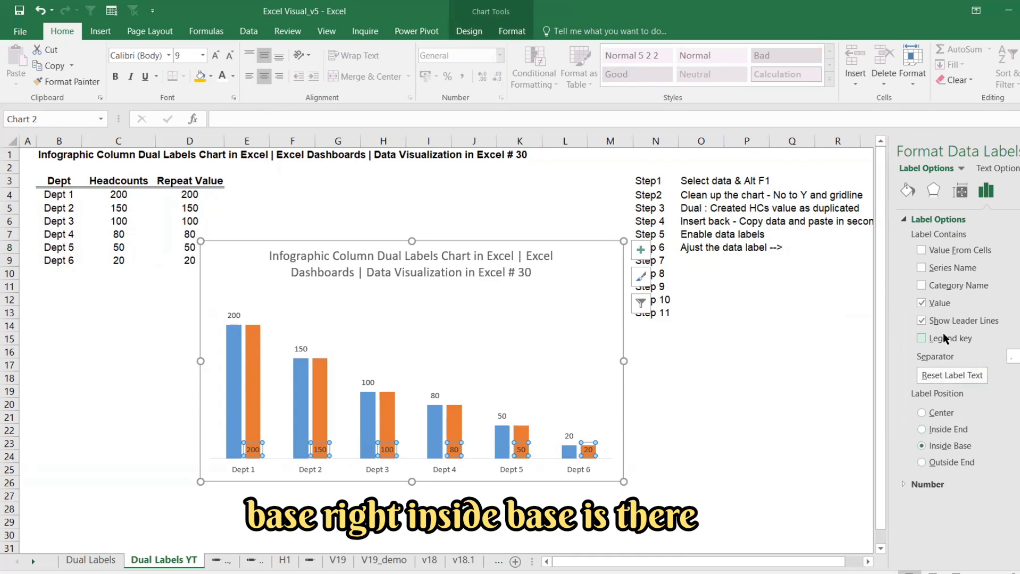
- Make the orange series' labels show the department names from cells B4:B9 instead of the values
click(922, 252)
drag(58, 194, 63, 260)
key(Return)
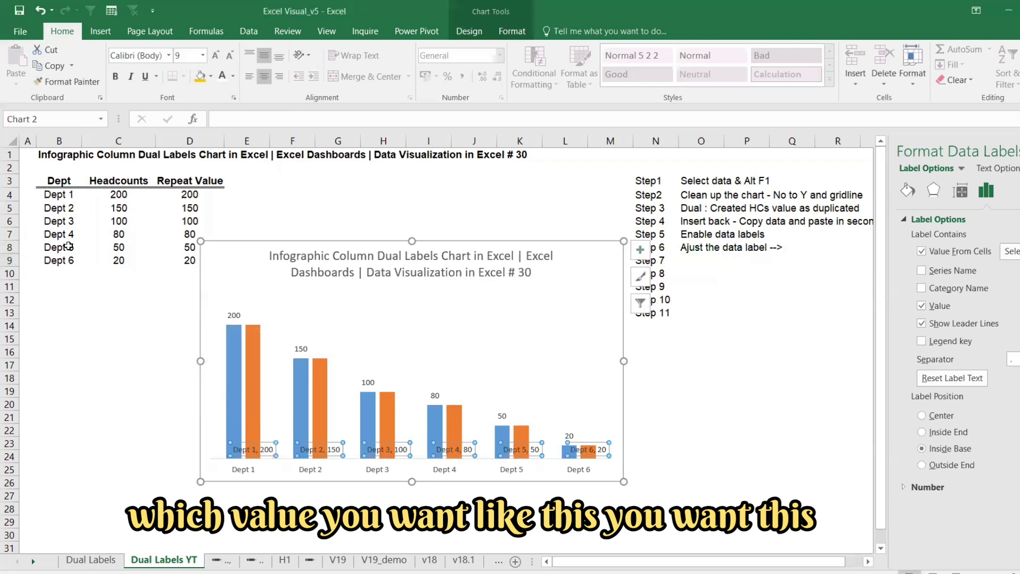
click(921, 307)
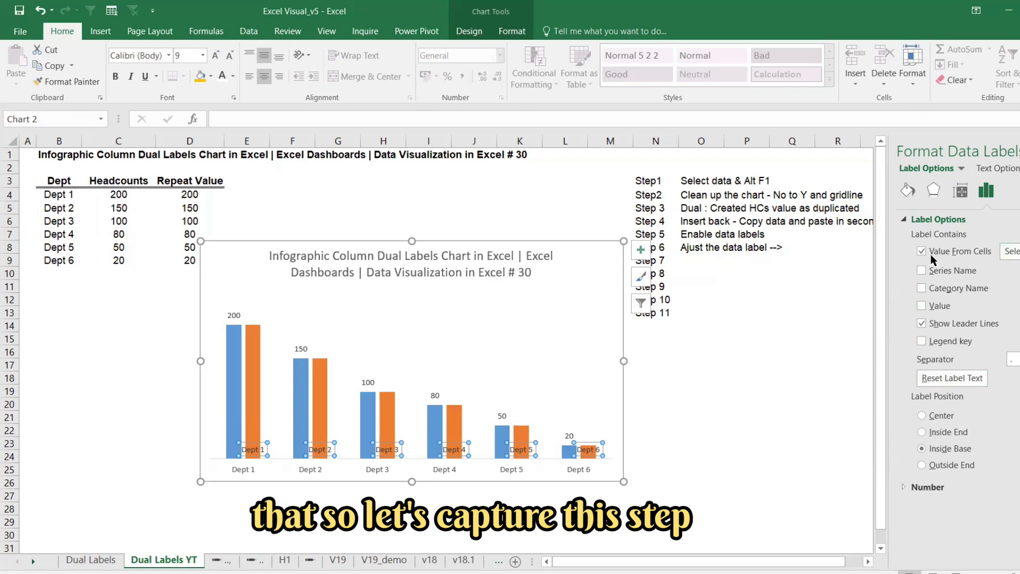
- Extend the Step 6 note in O8 to read "Ajust the data label --> Secondary - Inputted dept, keep base end"
click(710, 247)
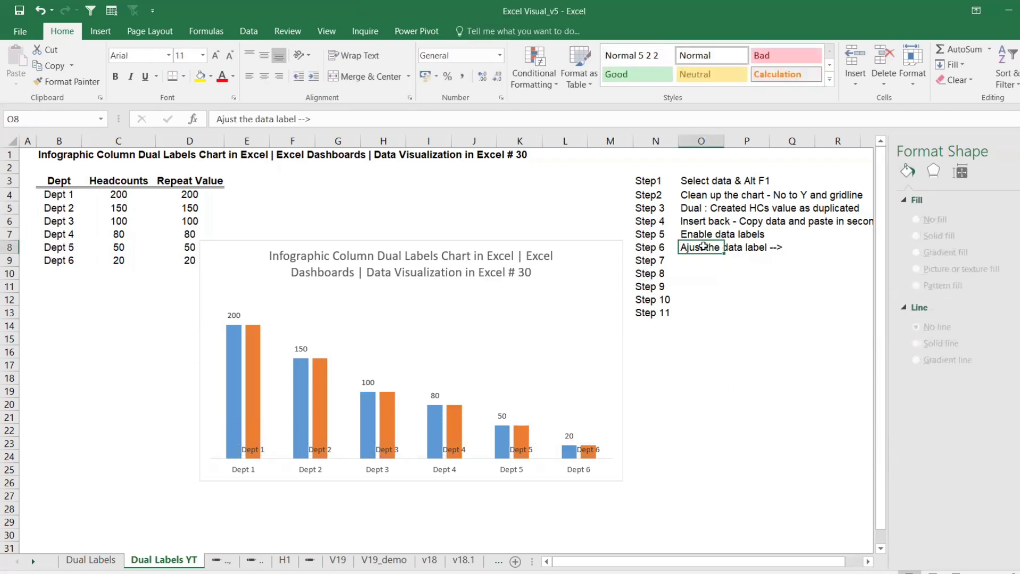
click(423, 118)
text(Sec)
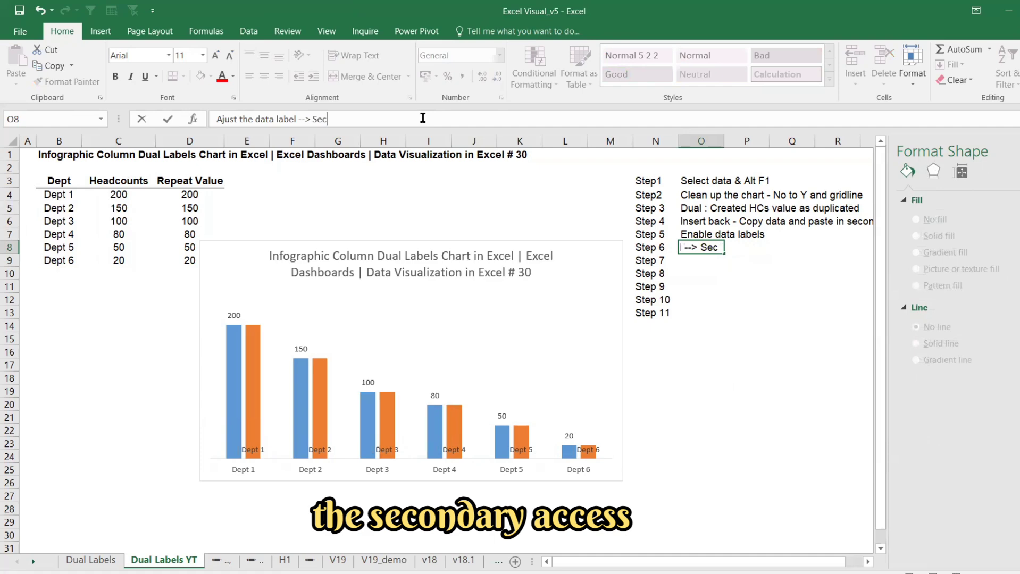
text(0)
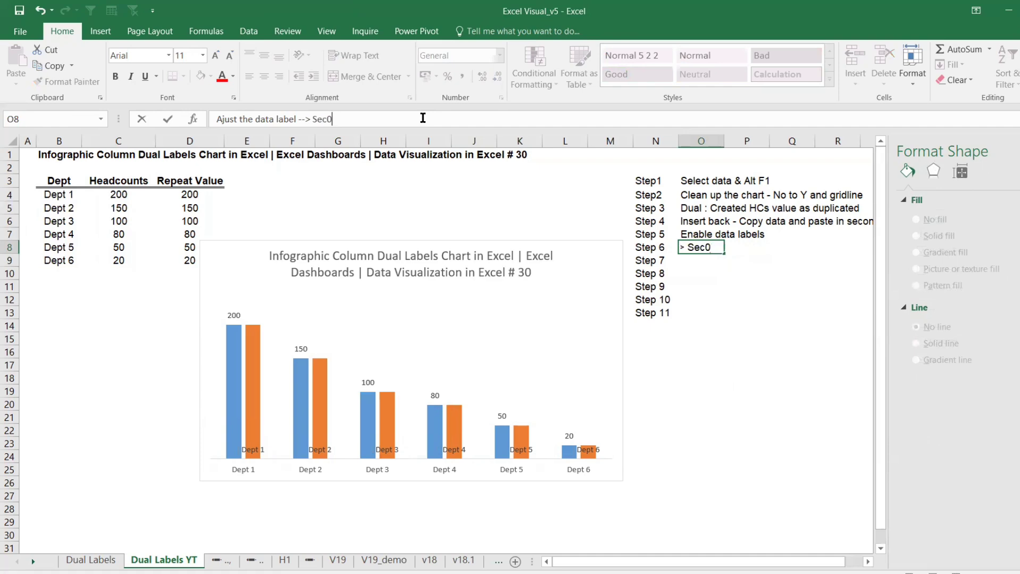
text(jND)
key(BackSpace)
key(BackSpace)
key(BackSpace)
text(ondary - Inputted de)
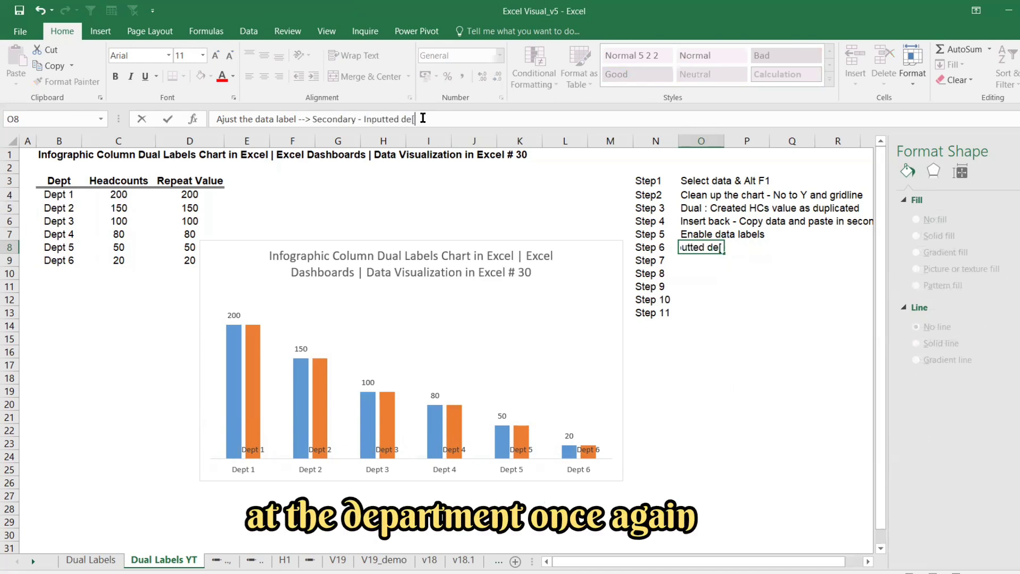
text(pt, keep base en)
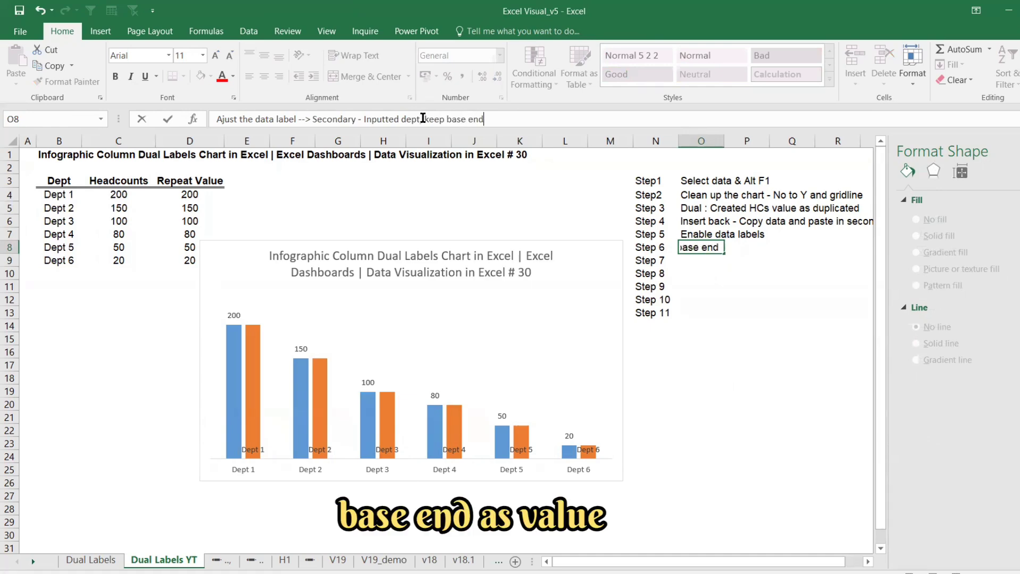
text(d)
key(Return)
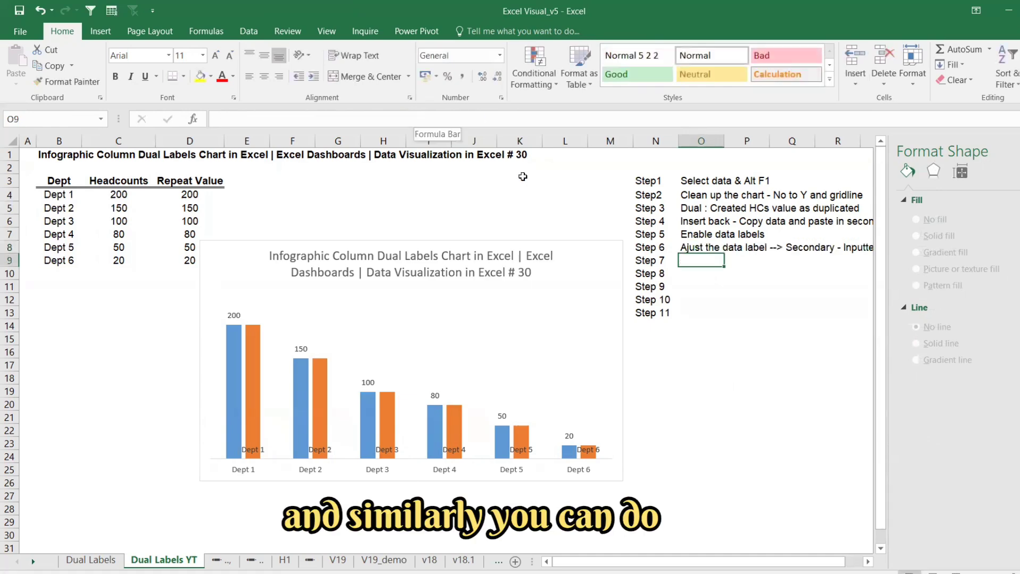
- Set the label position of the blue Headcounts series' data labels to Inside End
click(706, 239)
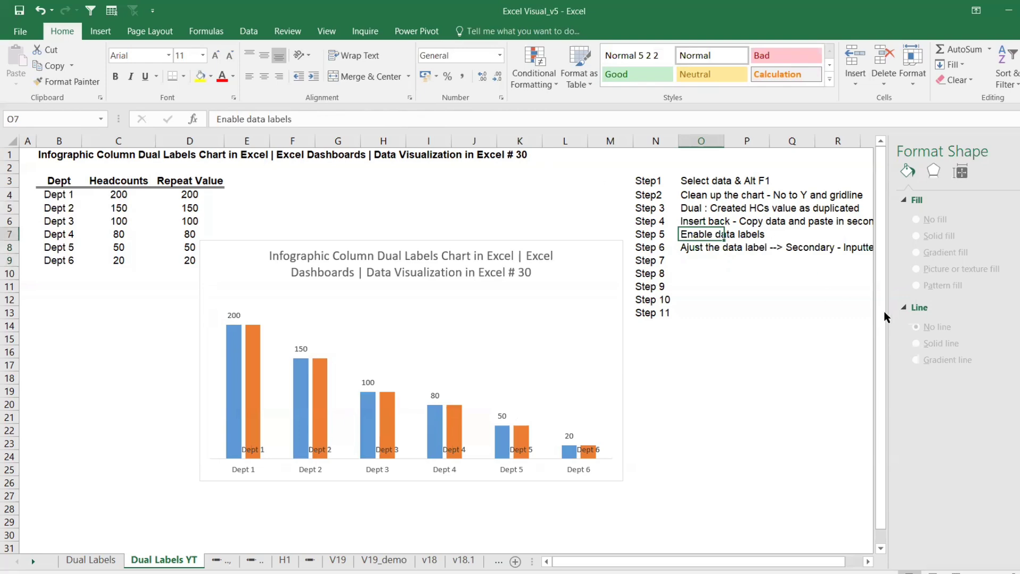
click(567, 435)
right_click(567, 436)
click(654, 426)
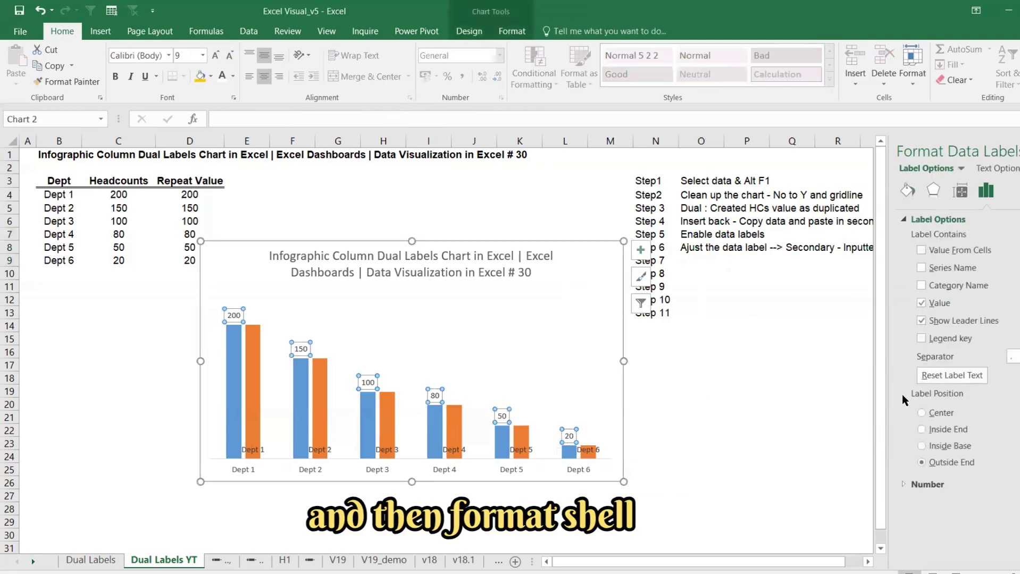
click(923, 429)
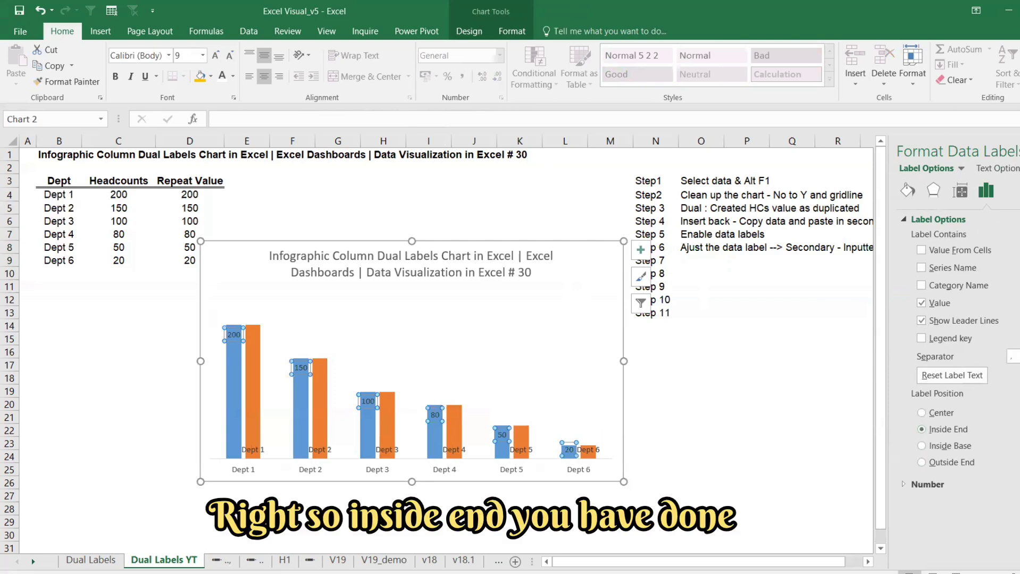
- Write the note "Primary bar -- format data labels --> Inside end" in O9 beside Step 7
click(696, 261)
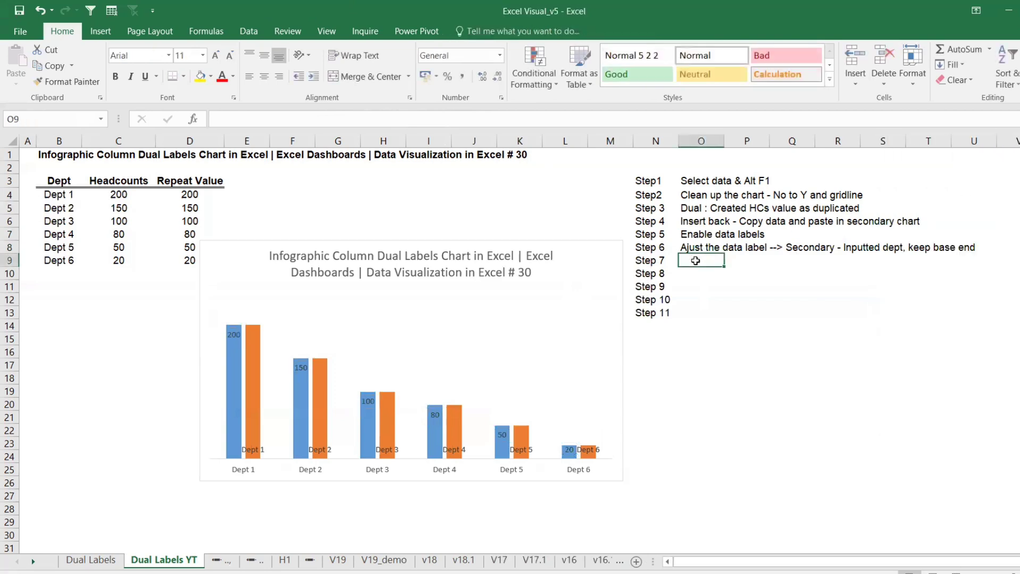
text(p)
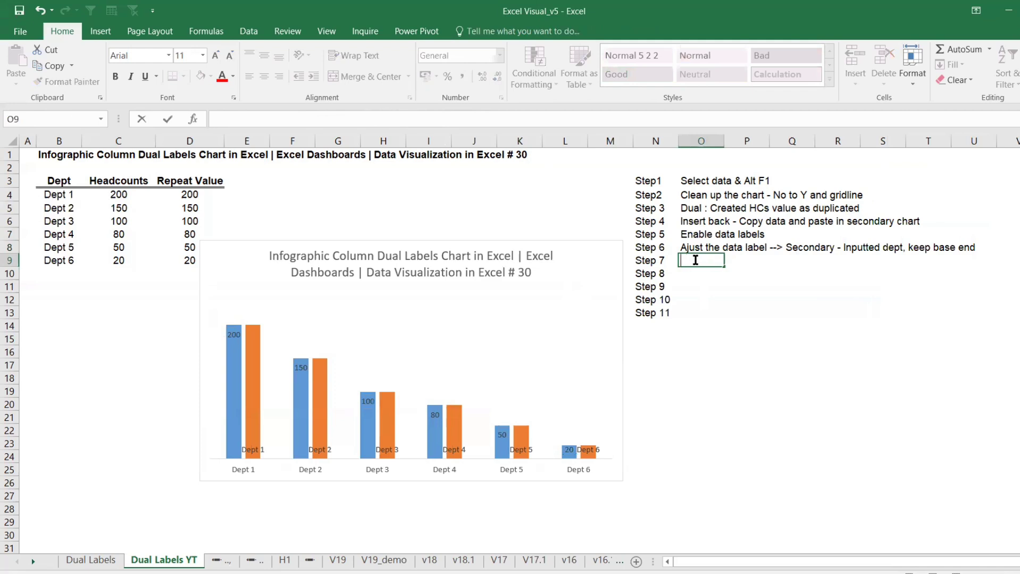
text(rimary c)
key(BackSpace)
text(b)
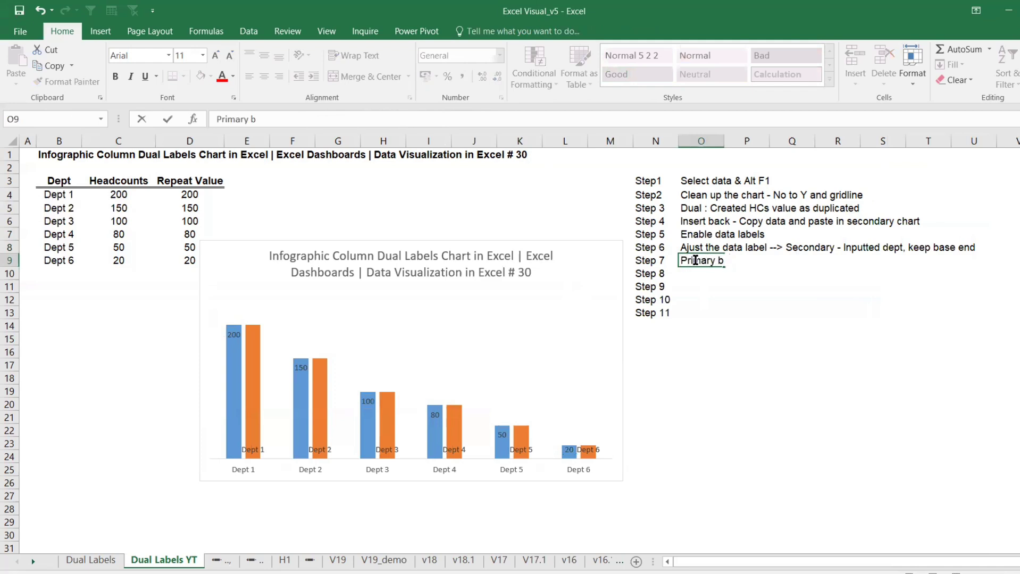
text(ar -- forma)
right_click(369, 401)
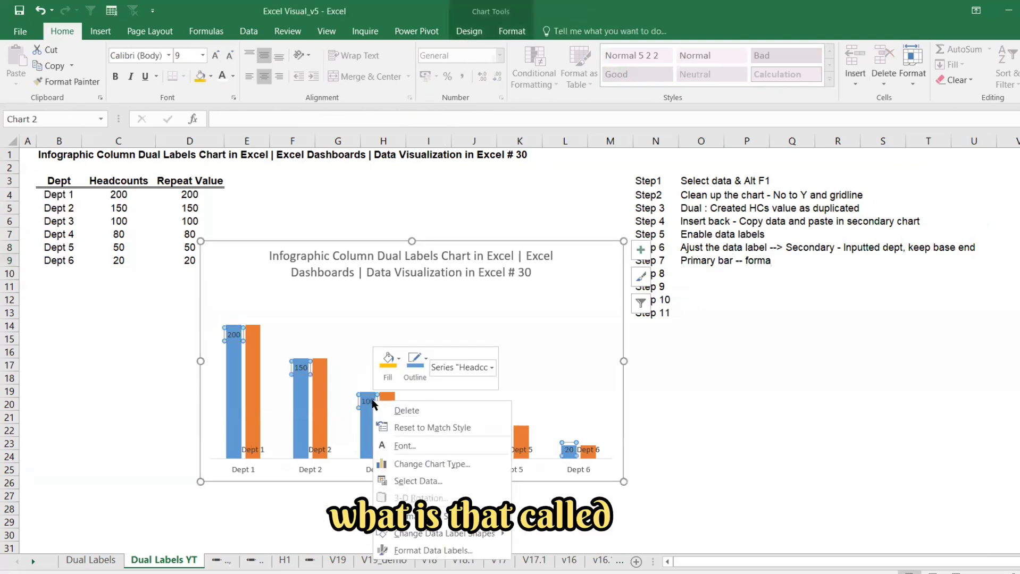
key(Escape)
click(684, 256)
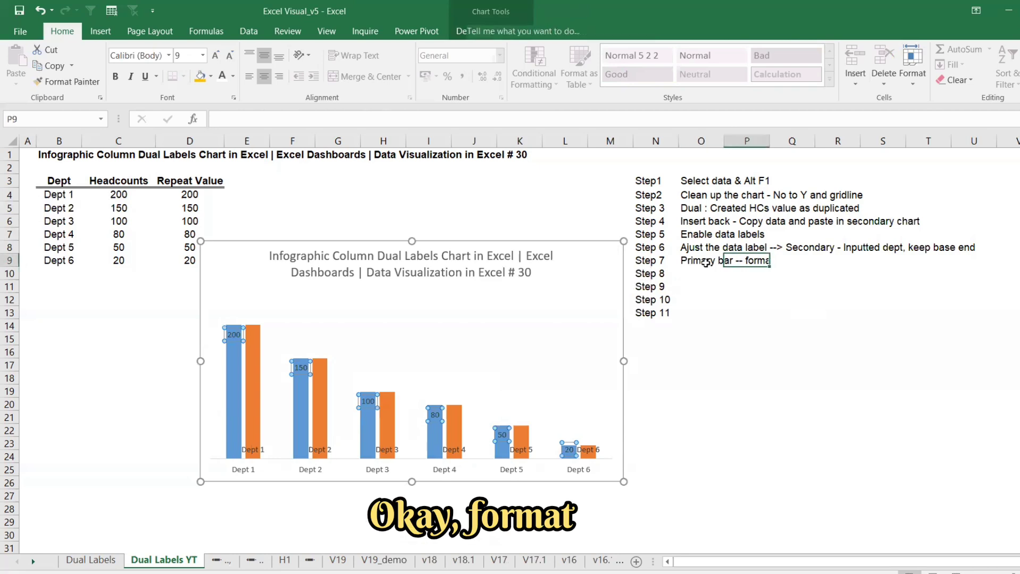
click(411, 119)
text(t d)
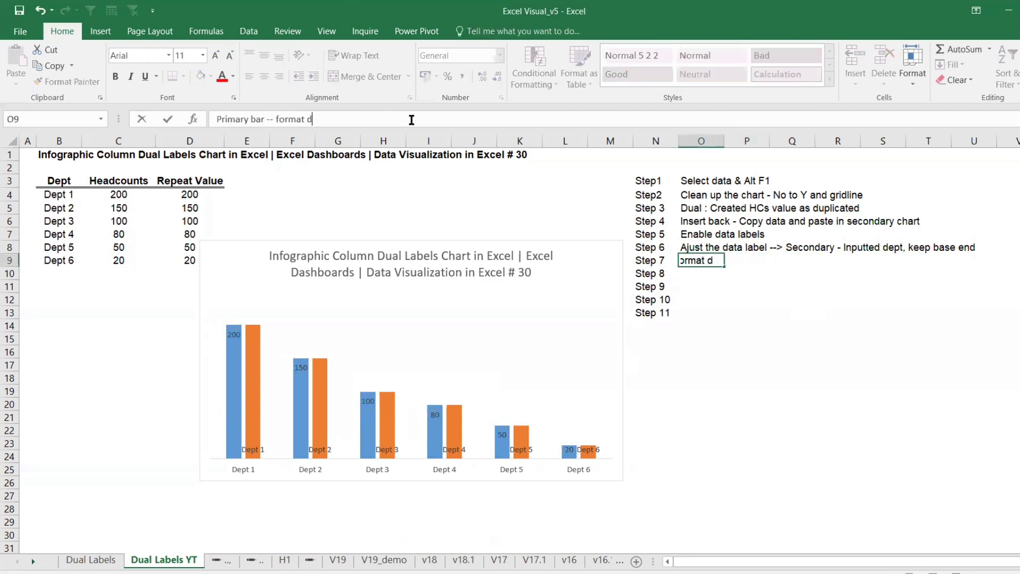
text(ata labels -->)
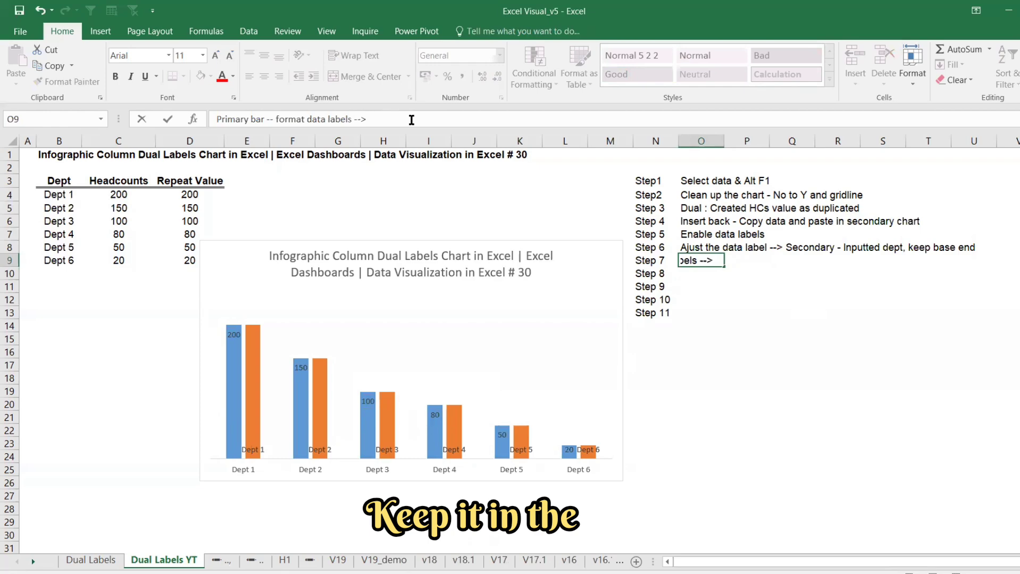
text( de)
key(BackSpace)
text(Inside end)
key(Return)
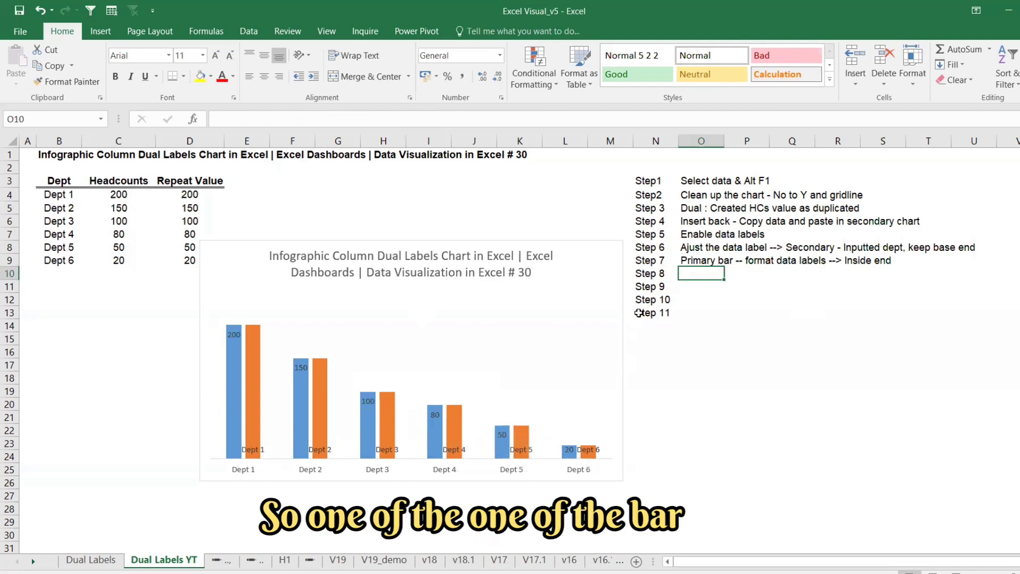
- Begin the Step 8 note in O10 with "one of the bars you can chart --" and open the orange series' format options
text(one of the bars y)
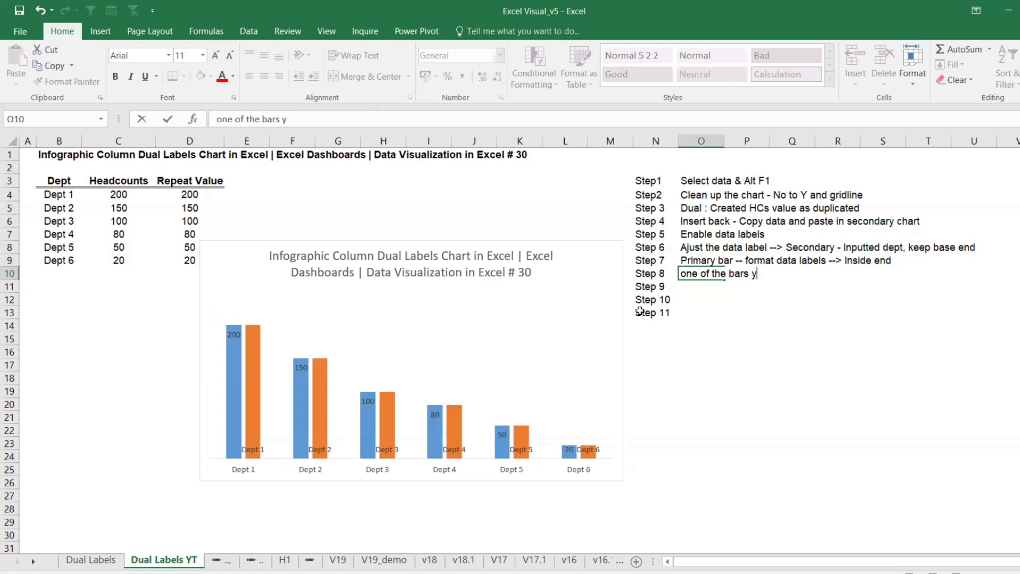
text(ou can ch)
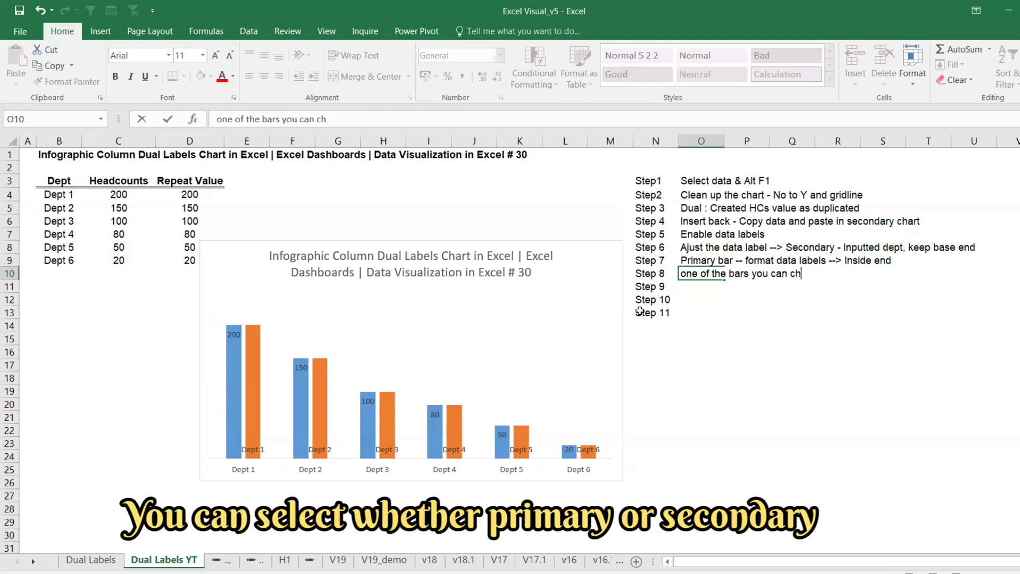
text(art --)
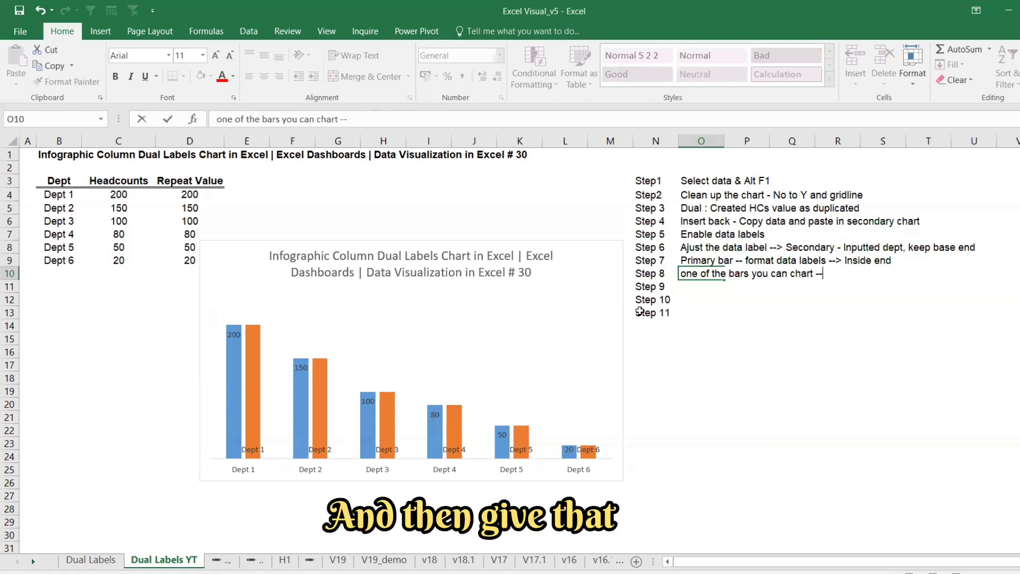
click(455, 435)
right_click(457, 434)
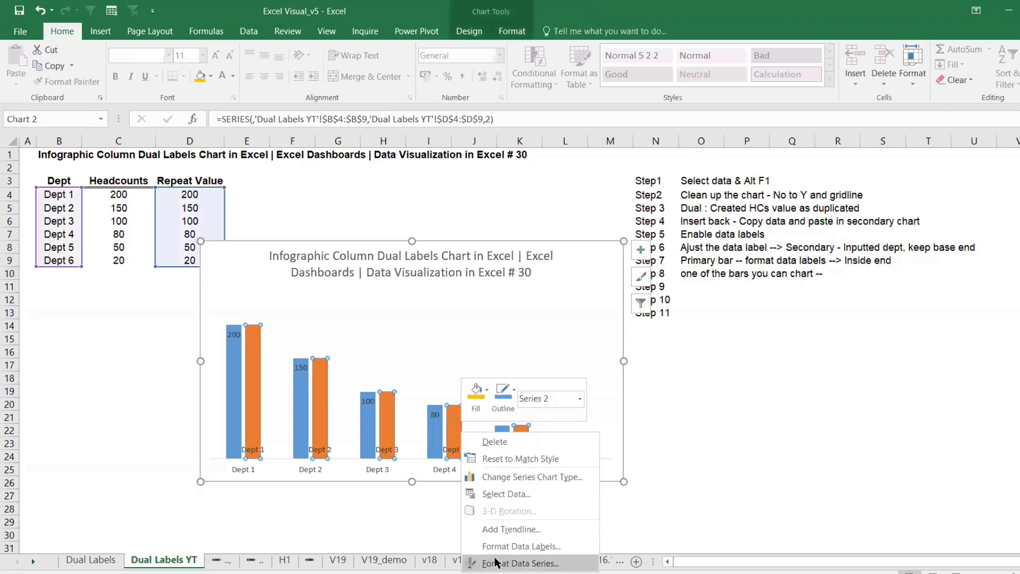
click(497, 564)
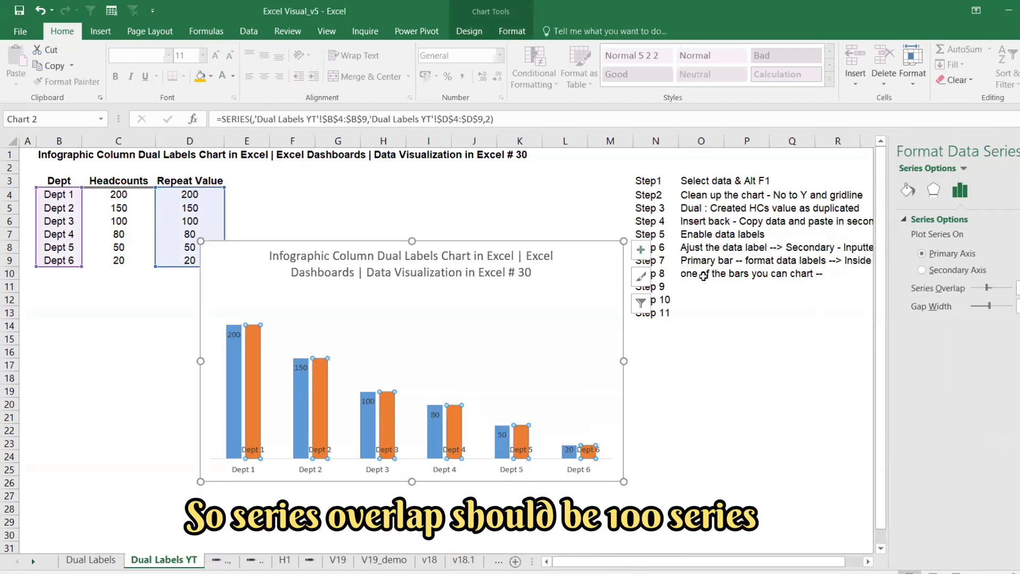
- Complete the Step 8 note in O10 as "one of the bars you can chart --> series overlap = 100%" and close the formatting pane
click(707, 277)
click(374, 119)
text(> series)
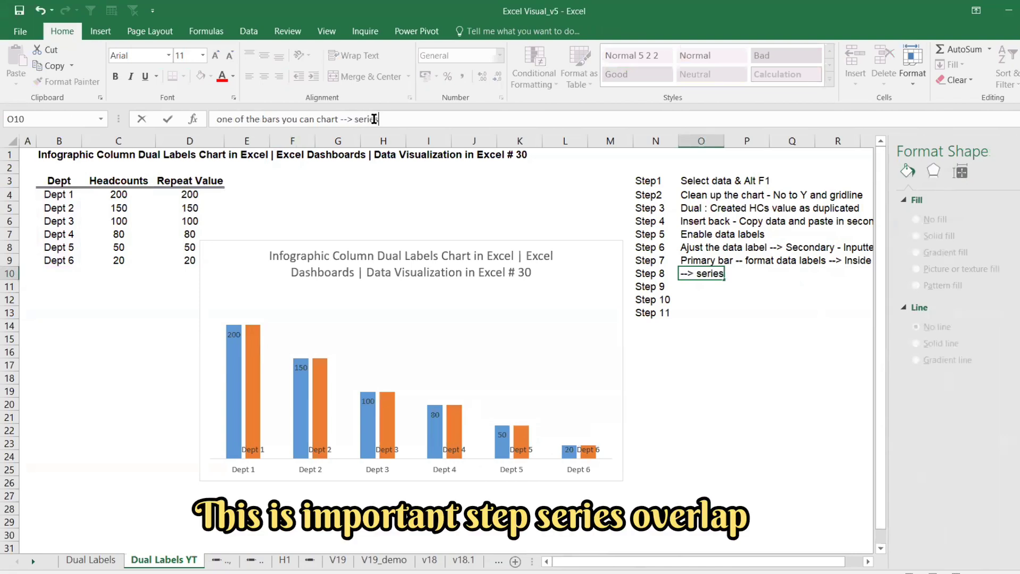
text( overla[)
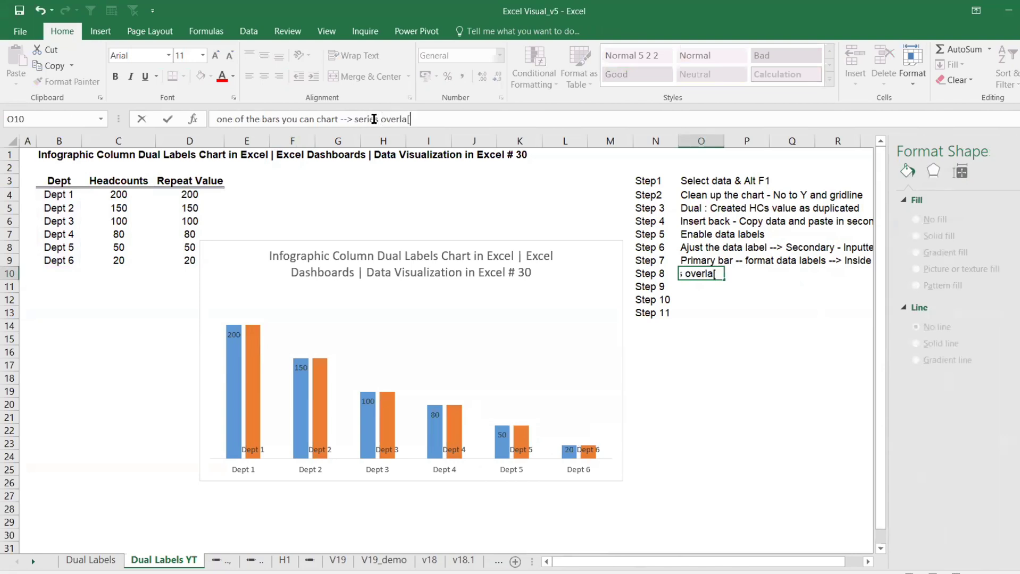
text(p sha=ould)
key(BackSpace)
key(BackSpace)
key(BackSpace)
key(BackSpace)
key(BackSpace)
key(BackSpace)
text(ould)
key(BackSpace)
key(BackSpace)
key(BackSpace)
text(= 100%)
key(Return)
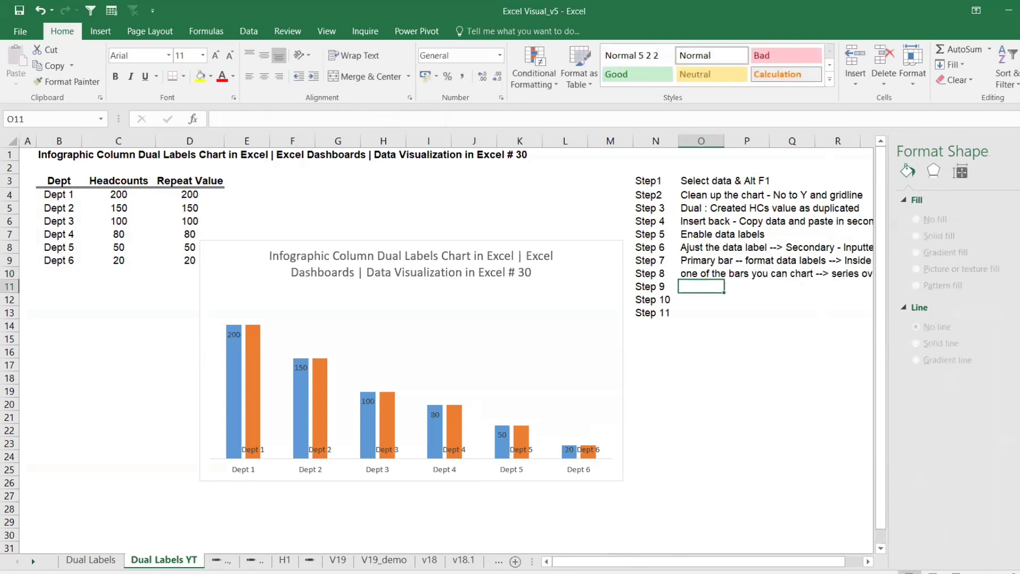
click(1019, 152)
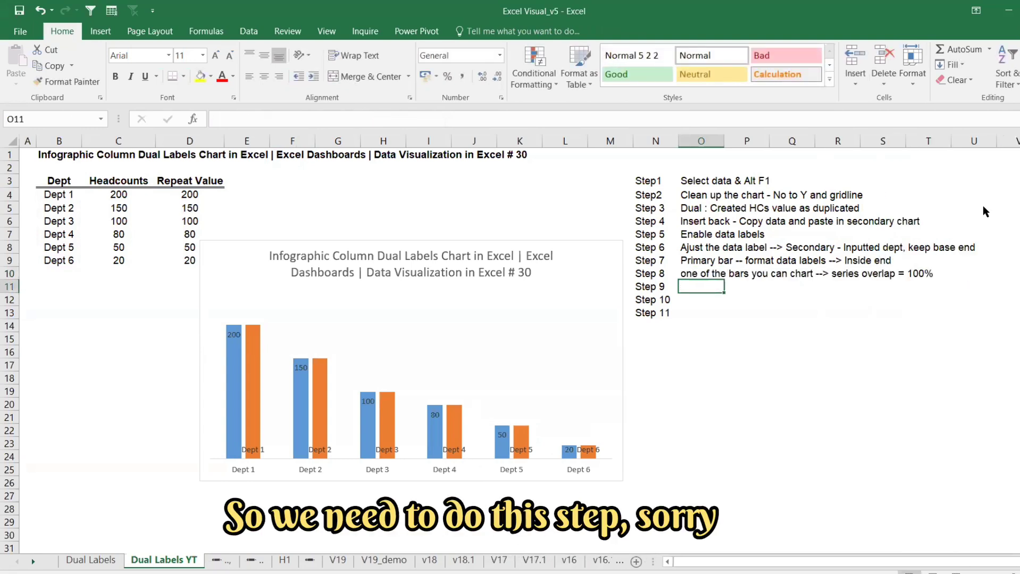
- Set the orange Repeat Value series' overlap to 100% so its columns cover the Headcounts columns
click(506, 444)
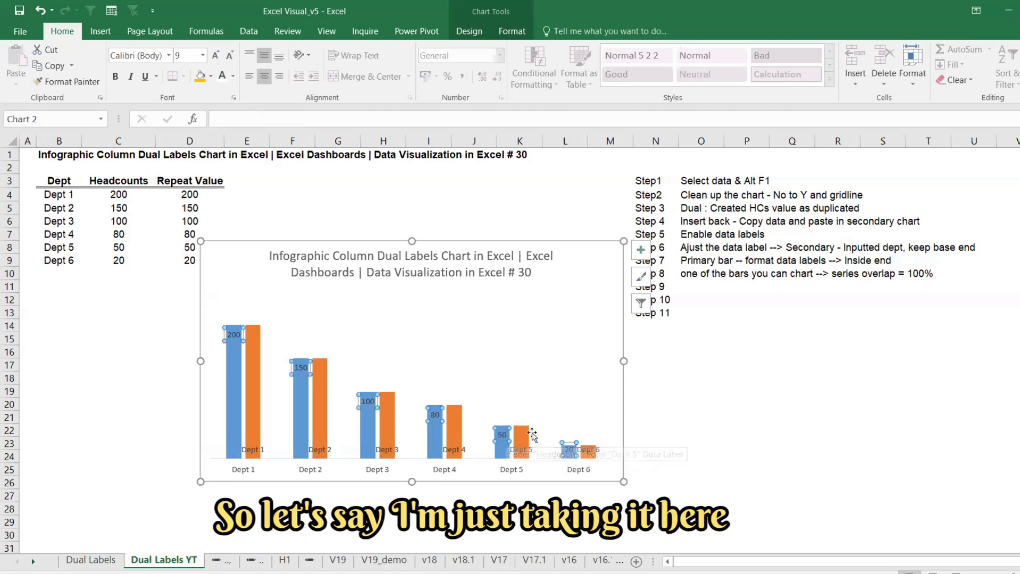
right_click(524, 449)
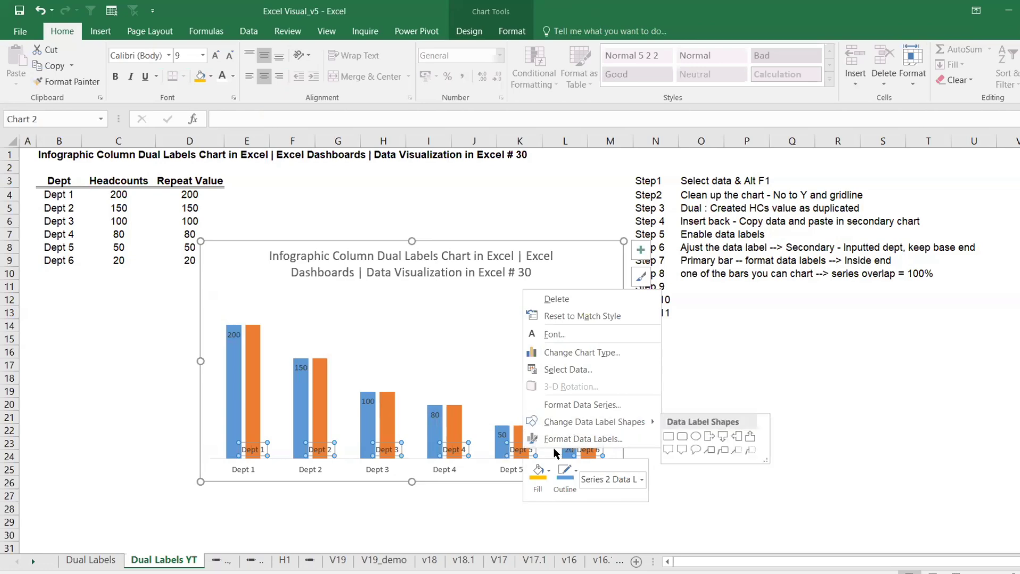
click(550, 439)
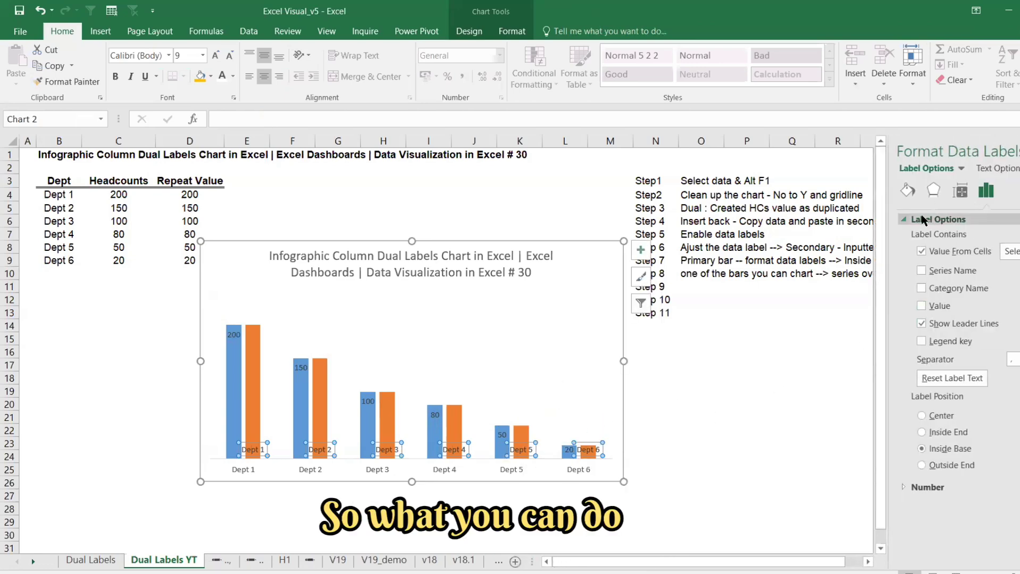
click(909, 195)
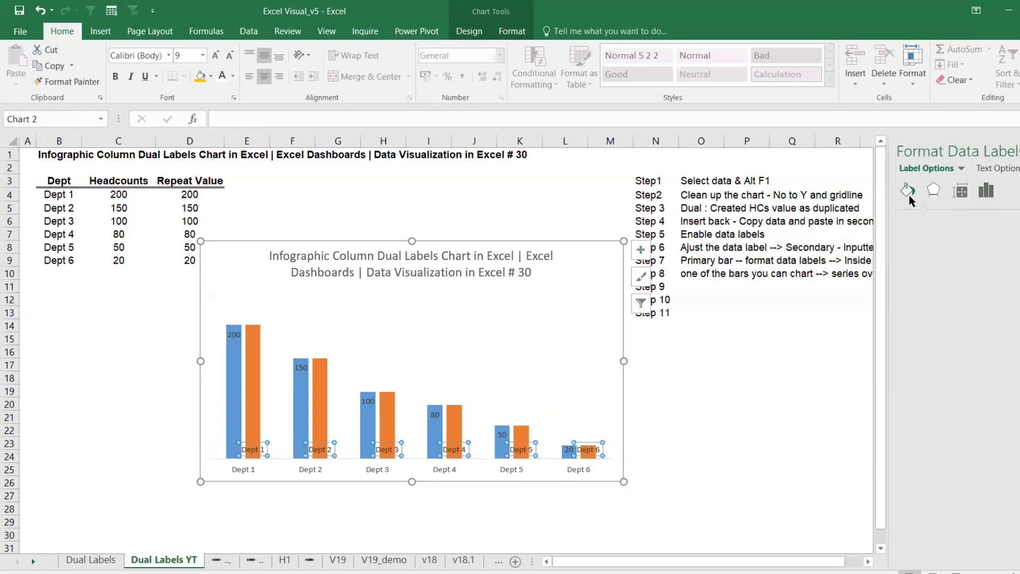
click(745, 470)
click(522, 435)
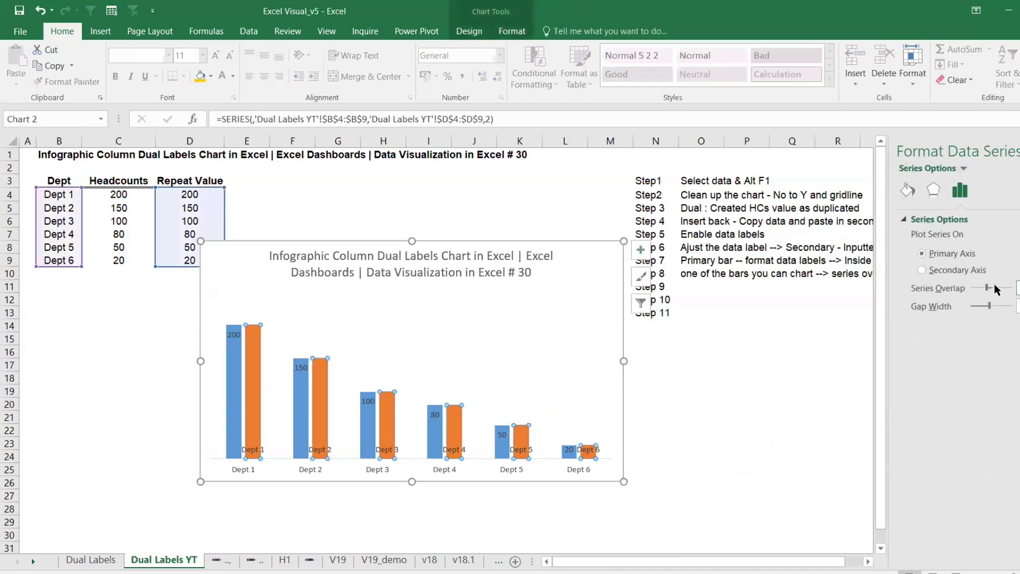
drag(987, 288, 1011, 288)
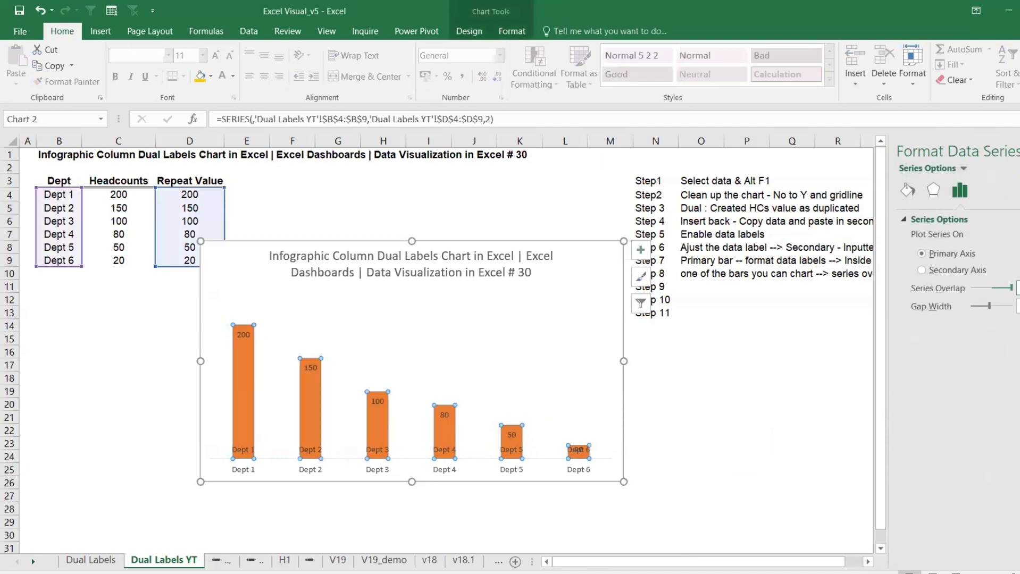
- Delete the chart's horizontal department axis and stretch the chart's upper edge up to about row 4
click(586, 468)
key(Delete)
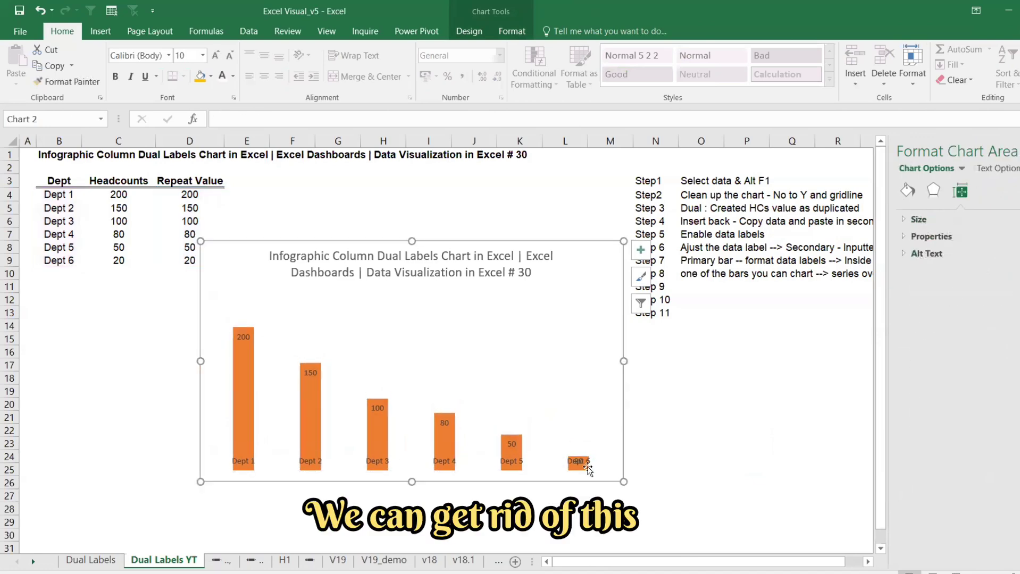
click(585, 460)
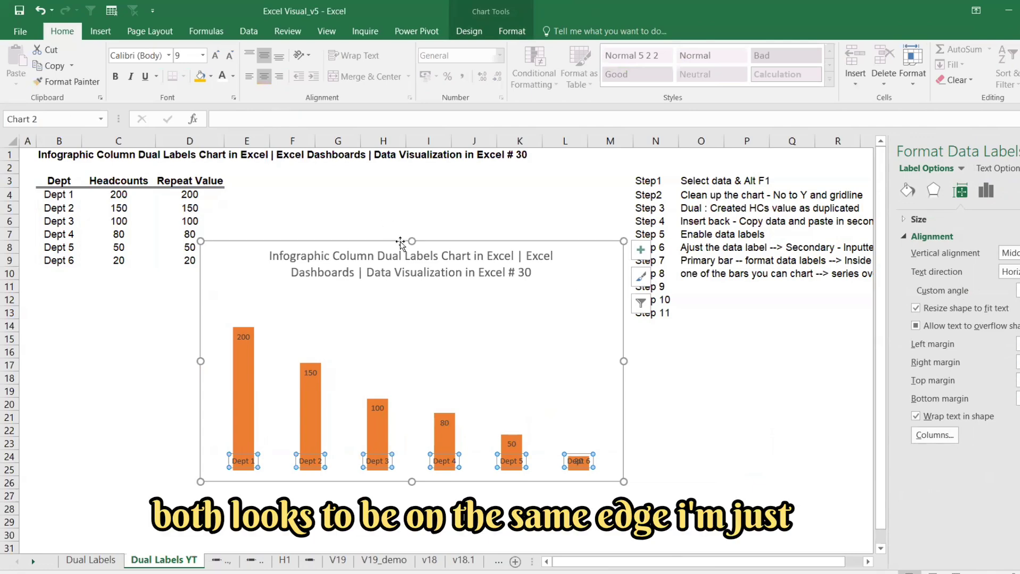
drag(410, 241, 423, 191)
- Move only the Dept 6 department label just below its column
click(584, 463)
click(583, 463)
drag(584, 467, 584, 477)
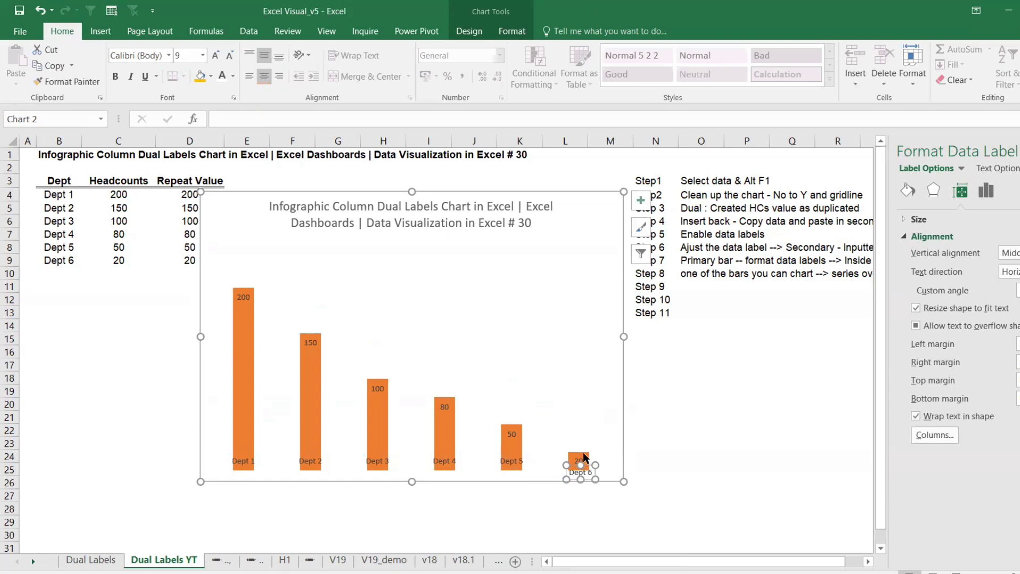
click(585, 468)
drag(585, 469, 586, 471)
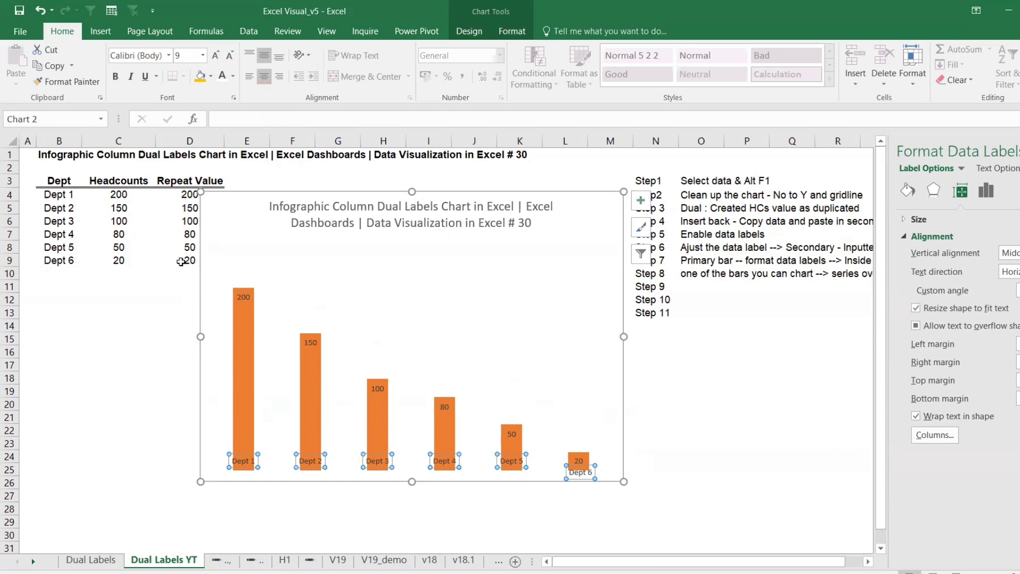
- Try 50 as Dept 6's repeat value in D9, and undo it together with the Dept 6 label move
click(183, 259)
text(50)
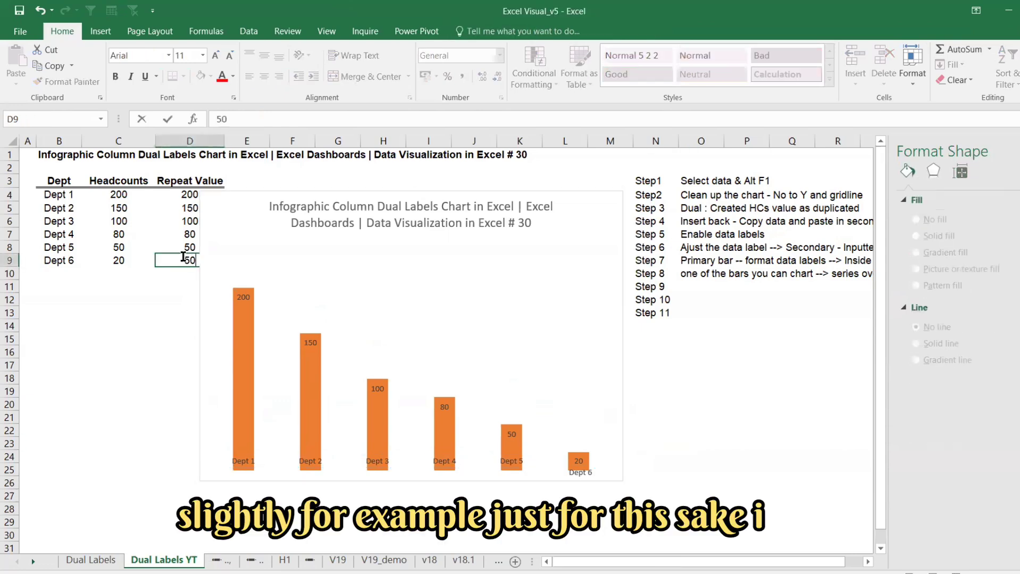
key(Return)
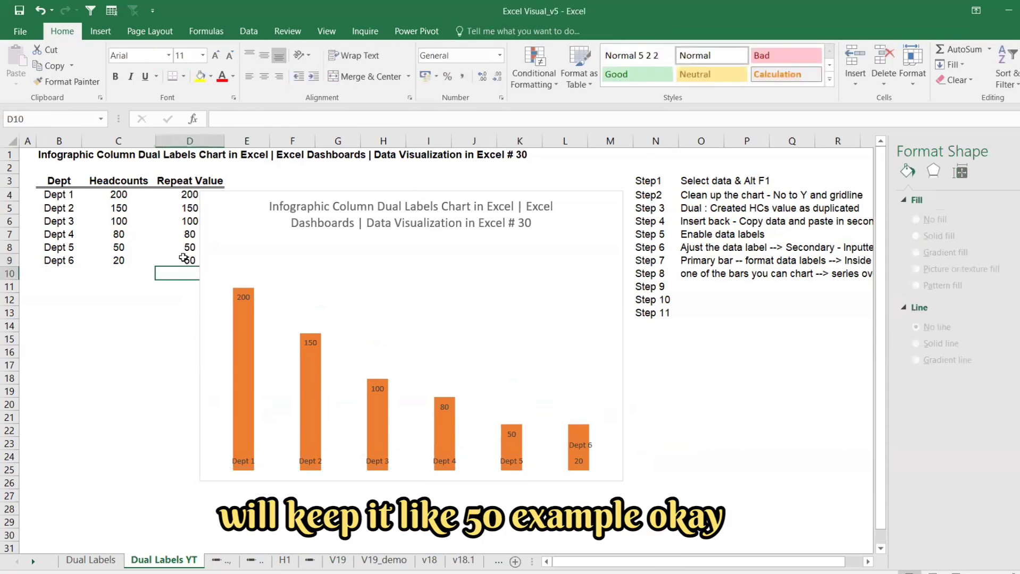
key(ctrl+z)
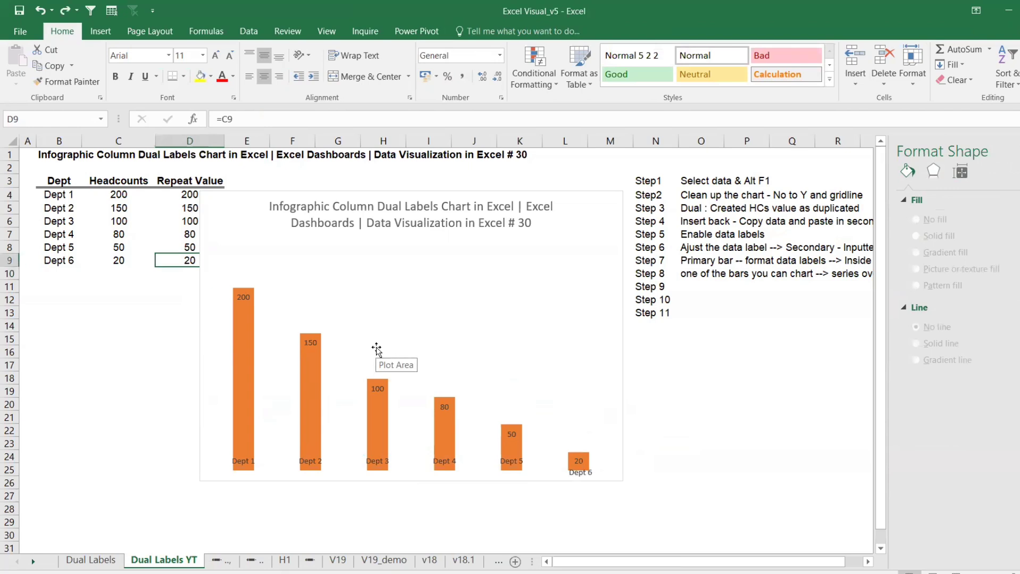
click(376, 348)
- Set Dept 6's repeat value in D9 to 50
click(188, 259)
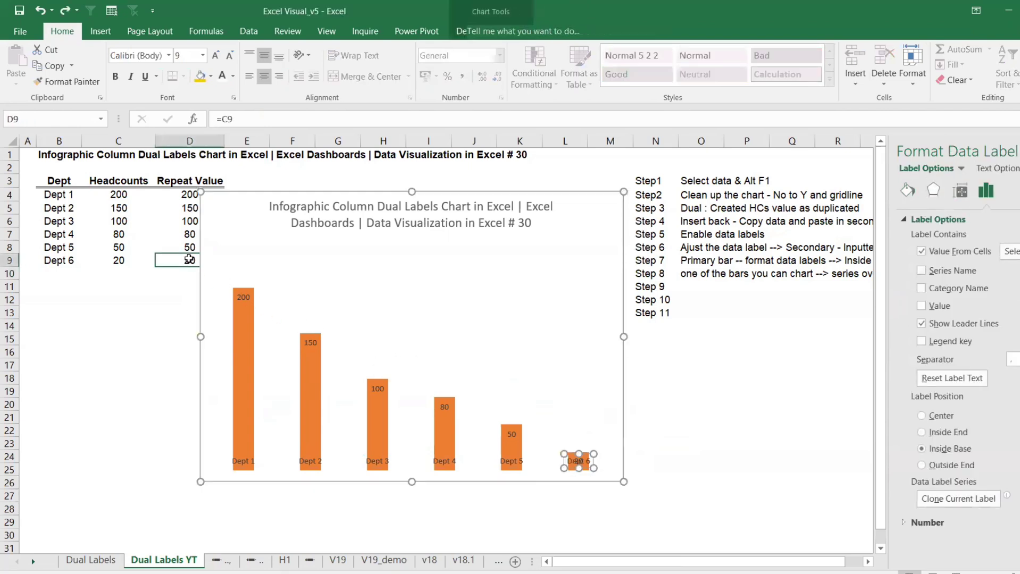
text(50)
key(Return)
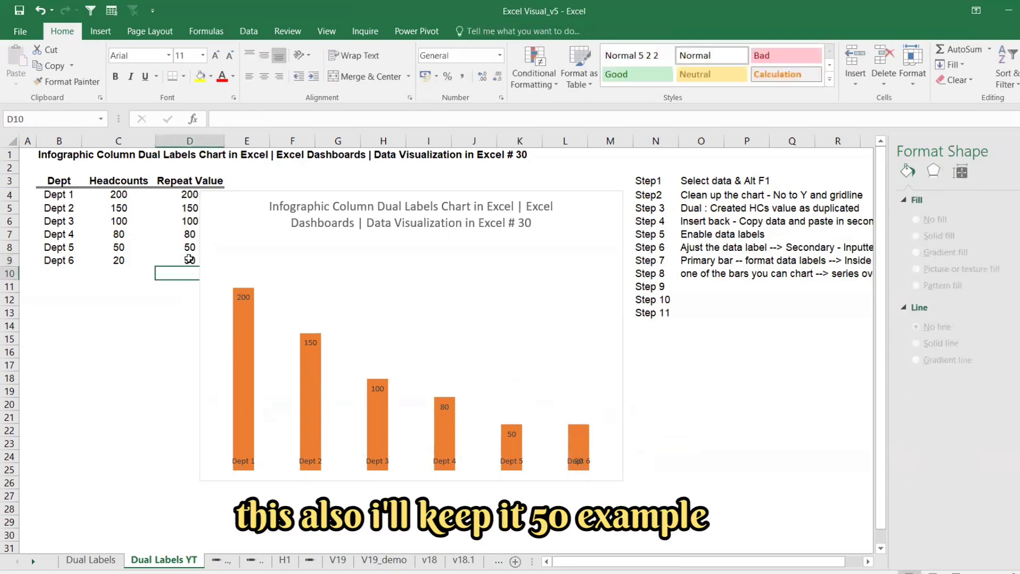
- Separate the overlapping labels on the Dept 6 column, moving its headcount label upward and its department label near the base
click(575, 466)
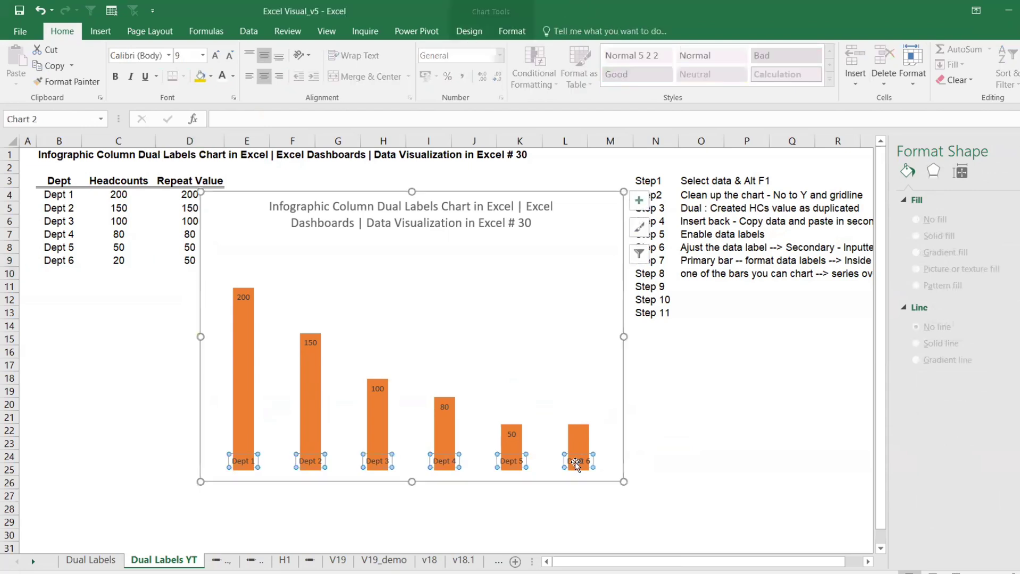
click(577, 464)
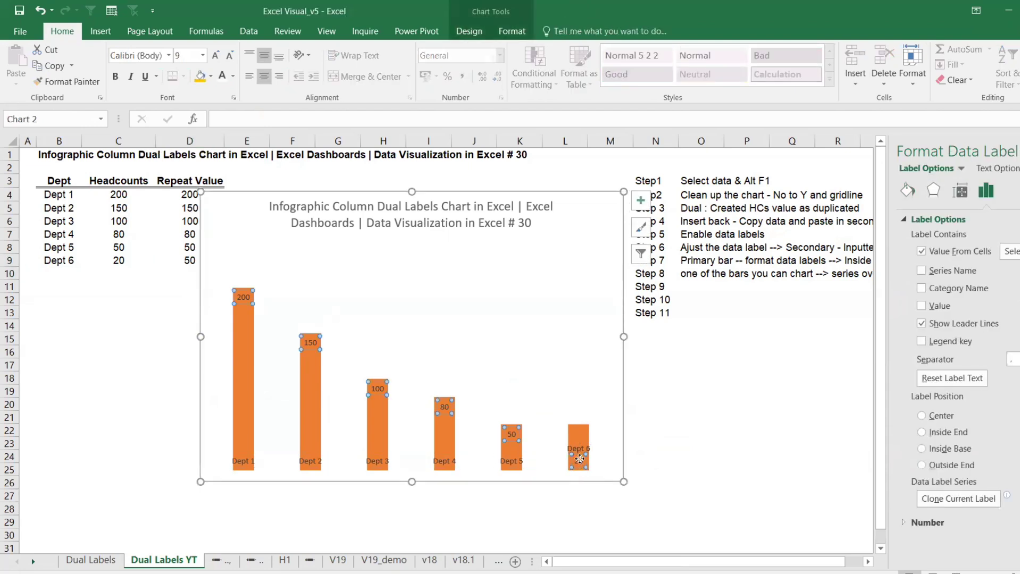
click(582, 462)
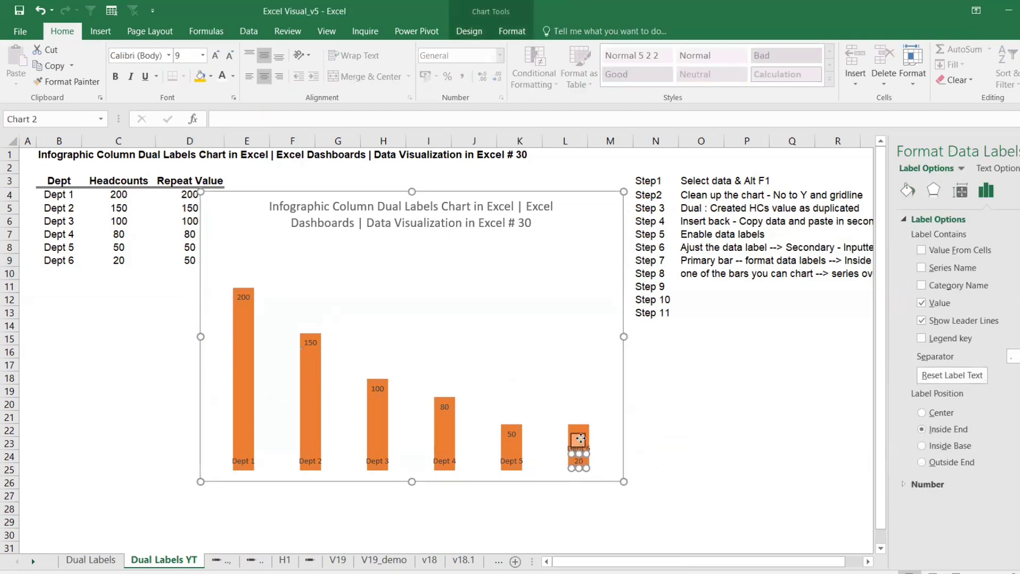
drag(582, 462, 586, 456)
click(600, 462)
click(585, 452)
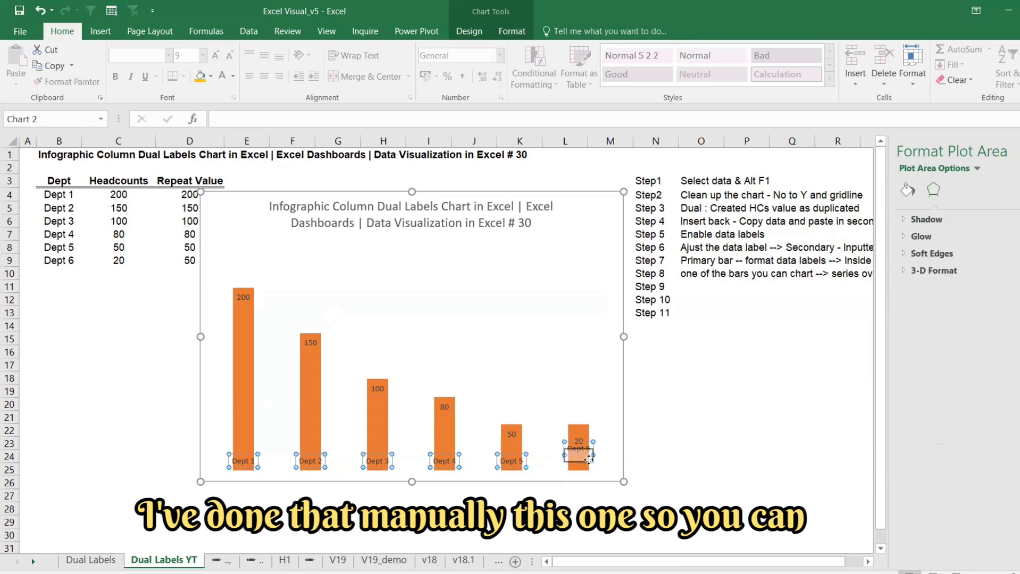
drag(586, 452, 581, 461)
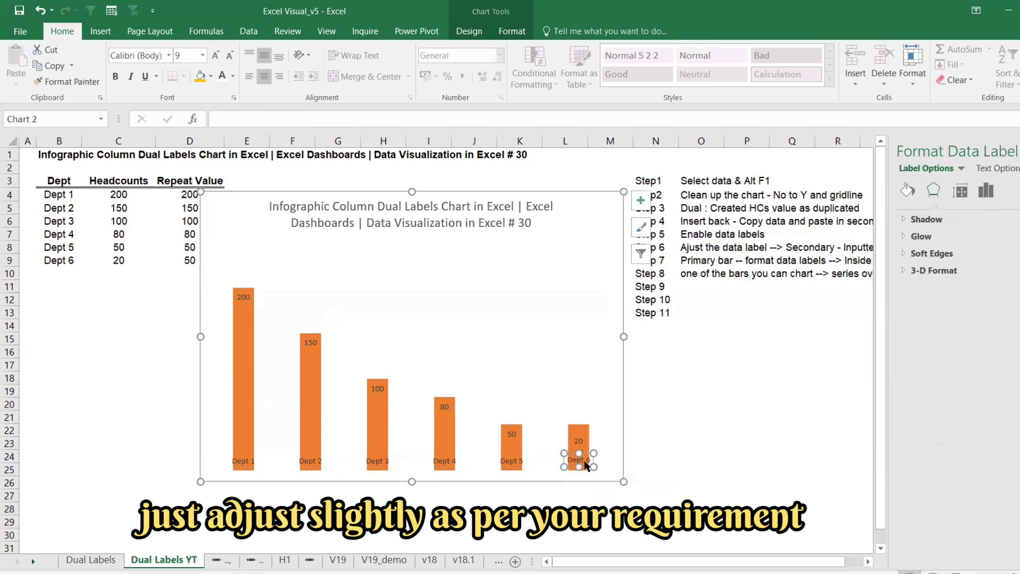
click(666, 465)
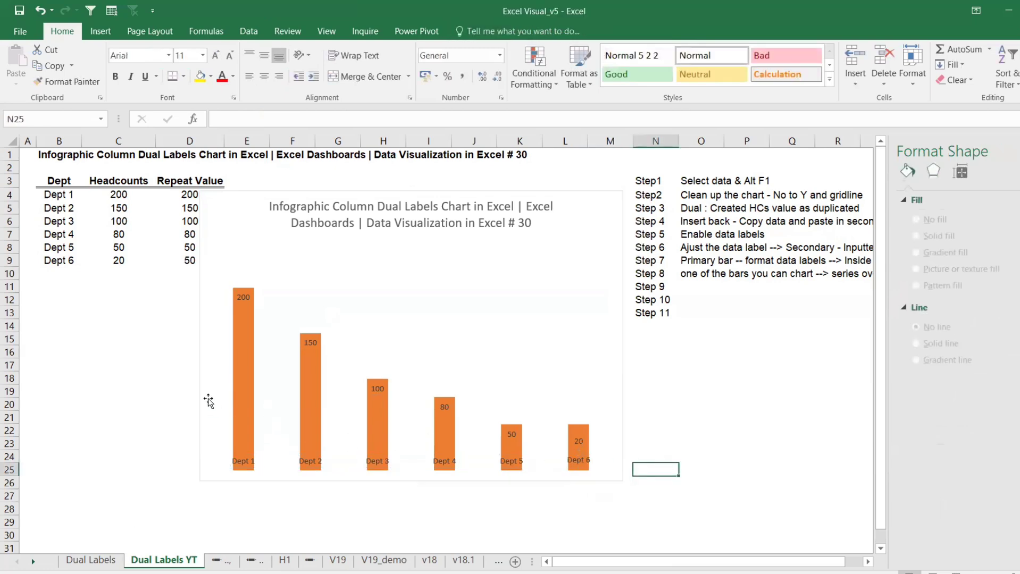
- Try 20 as Dept 6's repeat value in D9 and undo the entry
click(189, 262)
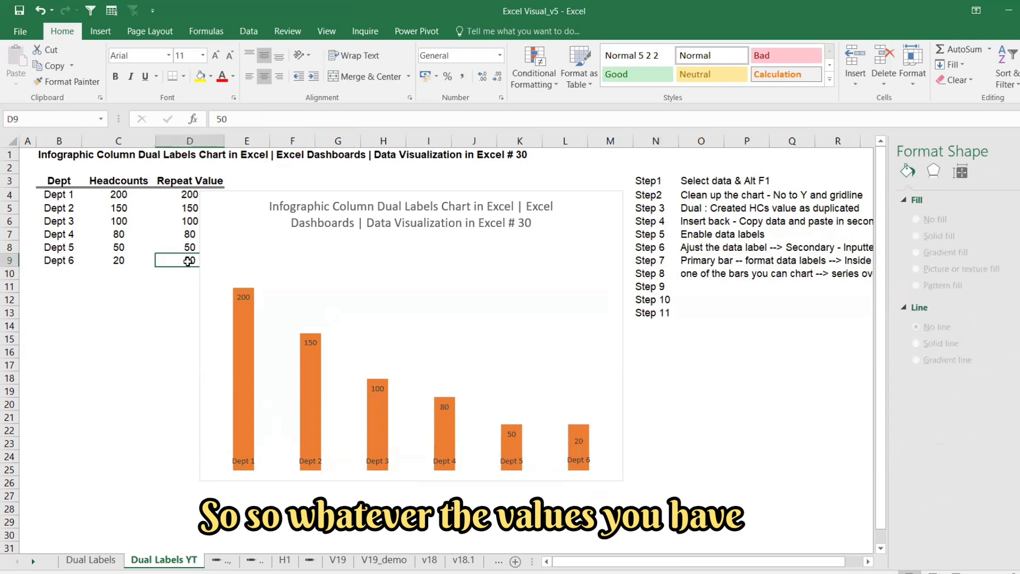
click(128, 260)
click(166, 260)
text(20)
key(Return)
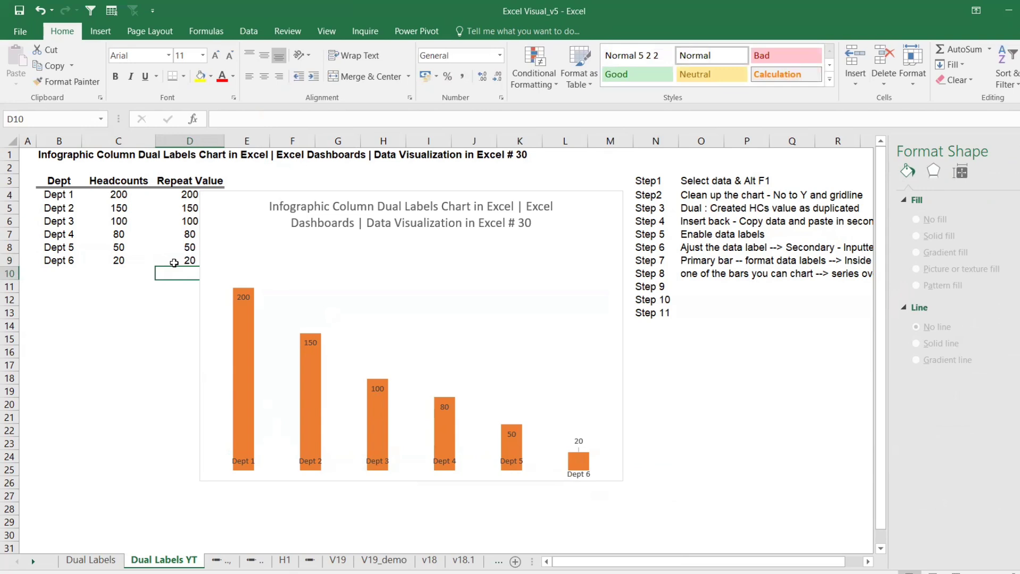
key(ctrl+z)
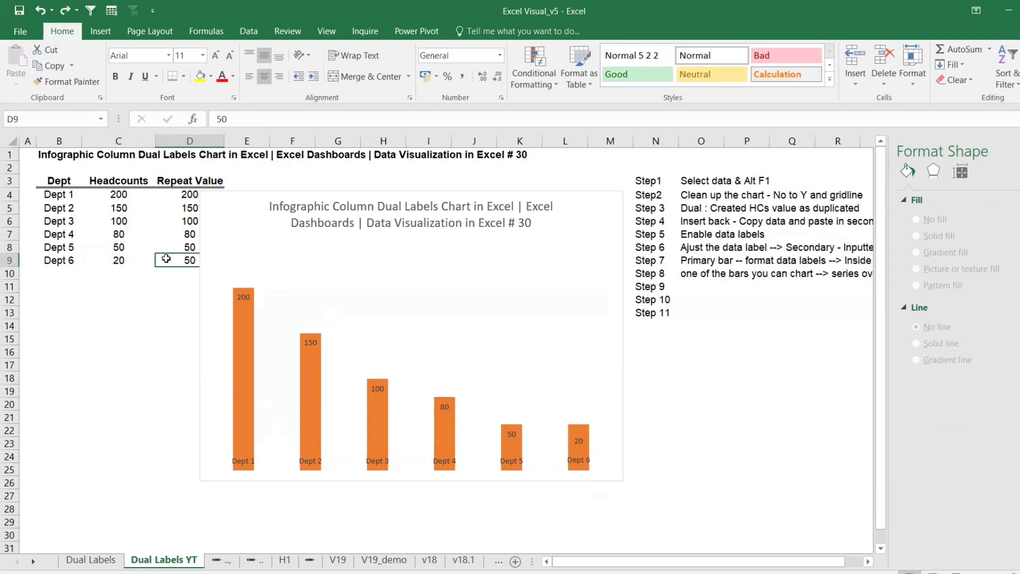
- Link Dept 6's repeat value in D9 to its headcount with the formula =C9
text(=)
click(129, 261)
key(Return)
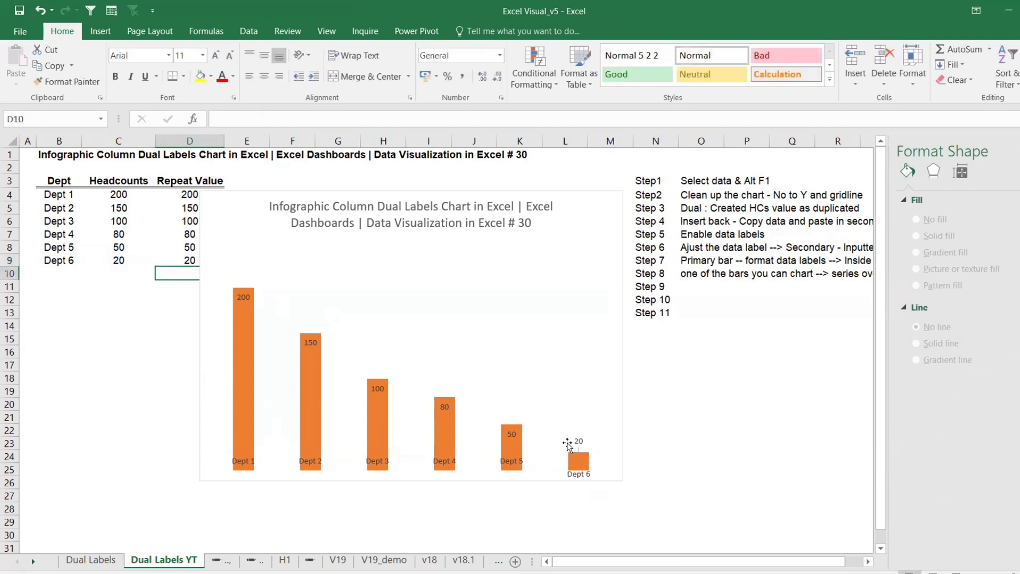
- Move the Dept 6 department label up onto the base of its column and deselect the chart
click(581, 475)
drag(581, 474, 581, 466)
click(683, 464)
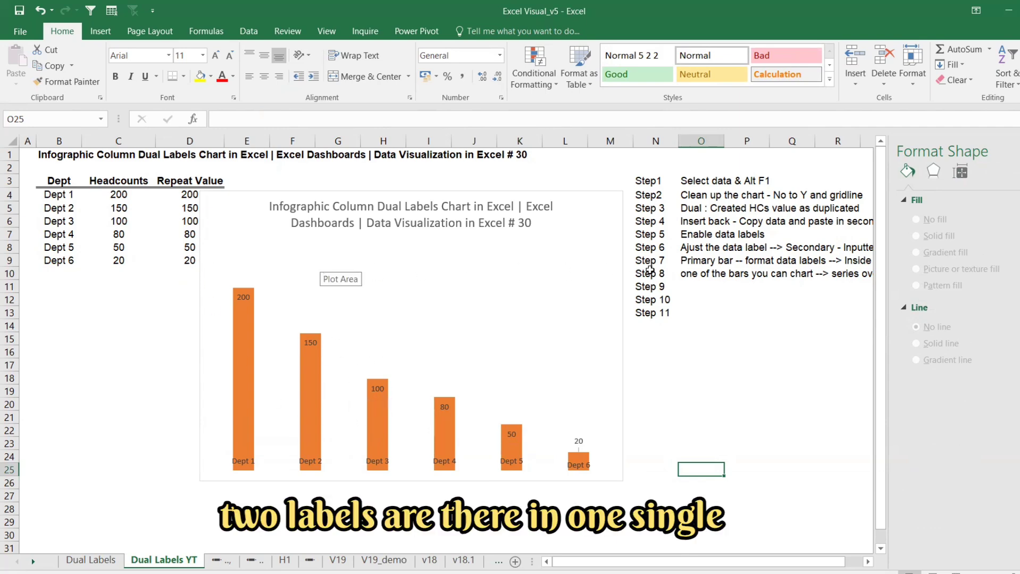
- Write the note "Fine chart the chart" in O11 beside Step 9
click(684, 285)
text(Fine chart the chart)
key(Return)
- Write the note "Optional : Brick charts" in O12 beside Step 10 and close the formatting pane
text(Op)
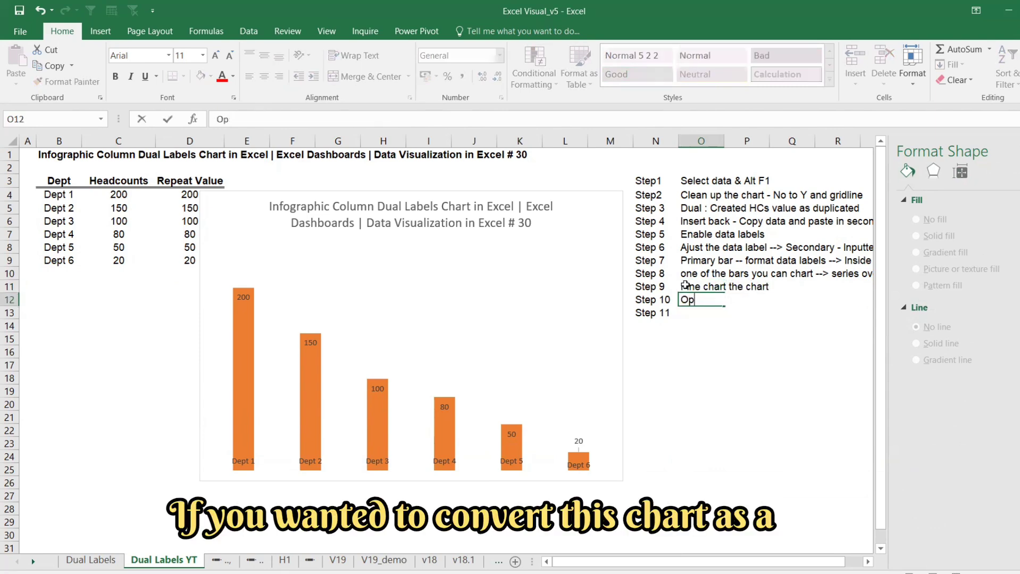
text(tional)
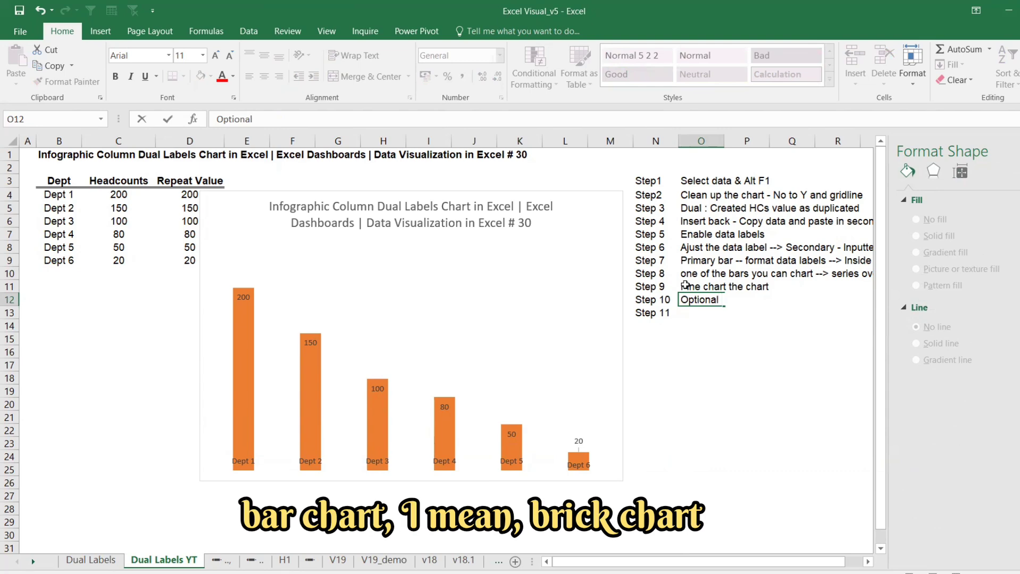
text( : Brick)
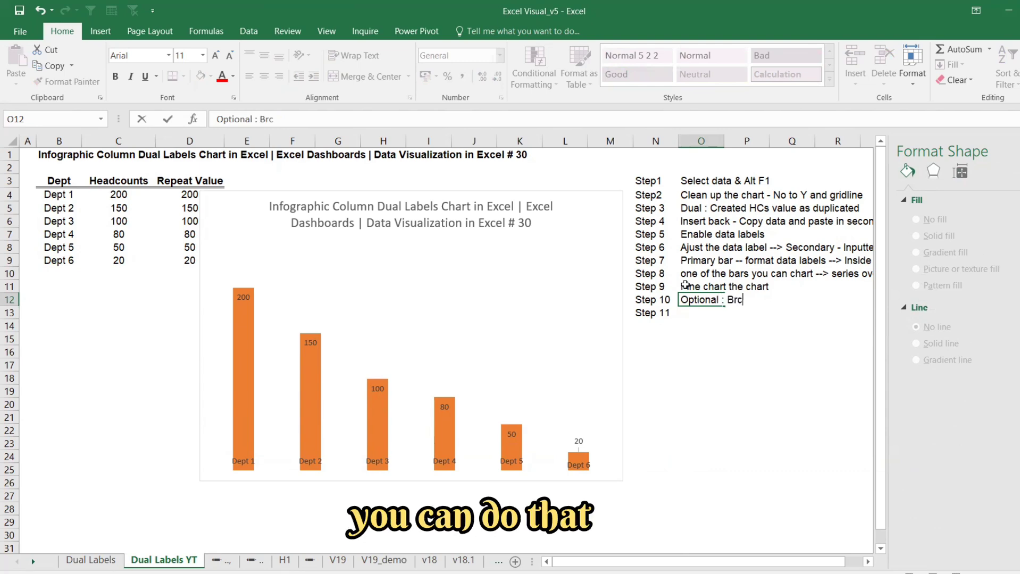
text( chart)
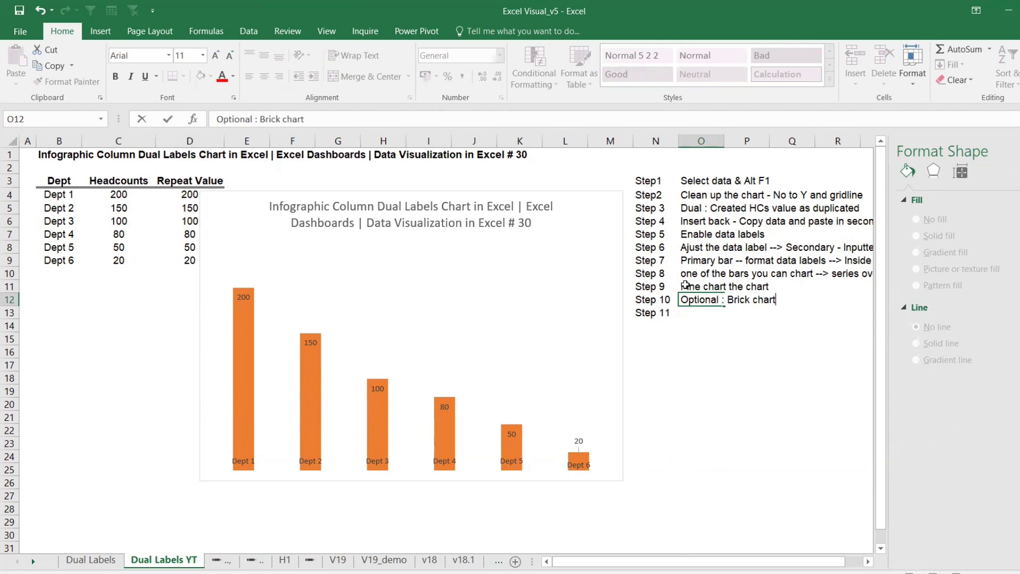
text(s)
key(Return)
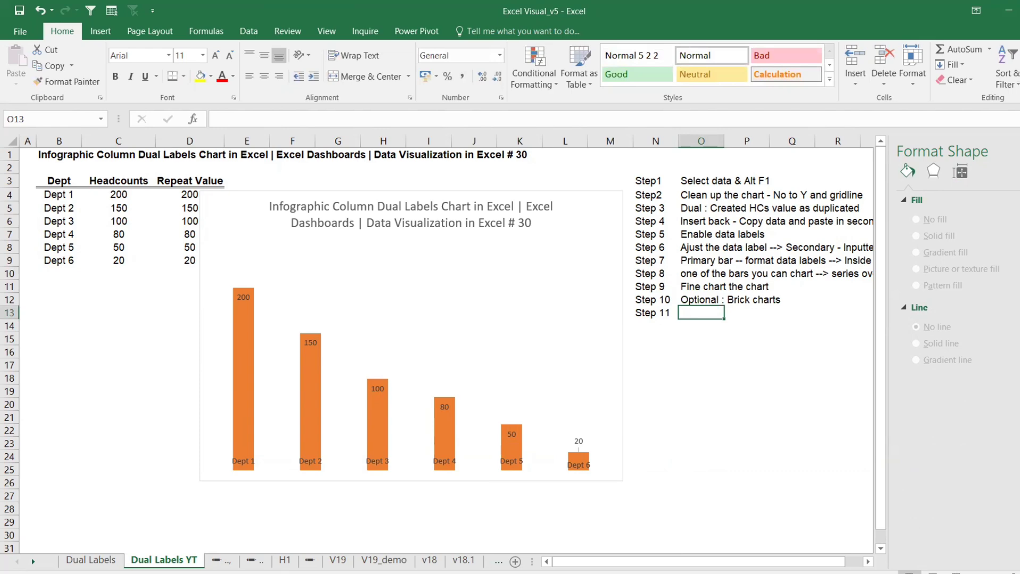
click(1018, 151)
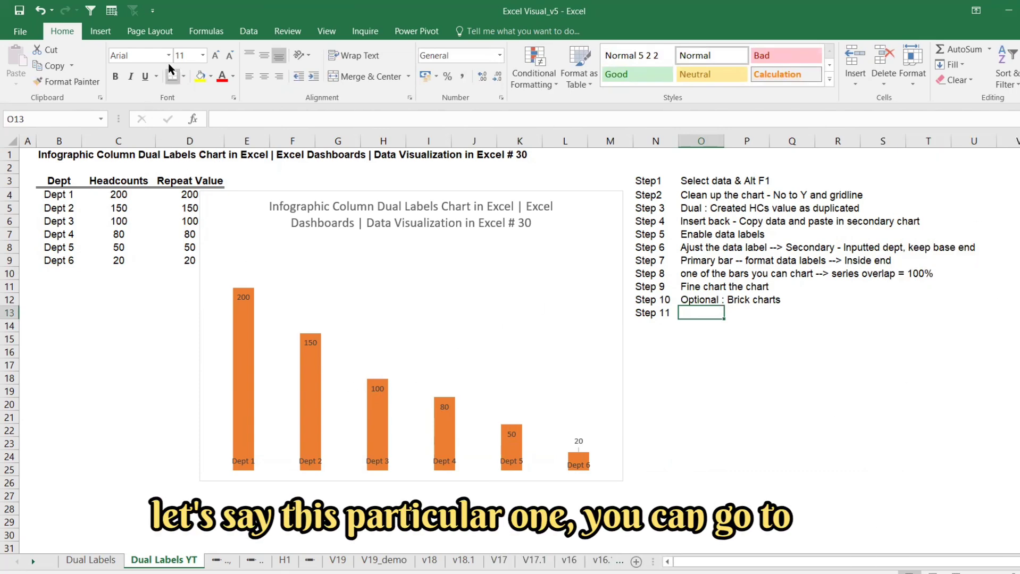
- Draw a small rectangle shape below the step notes, around N17:O19
click(103, 32)
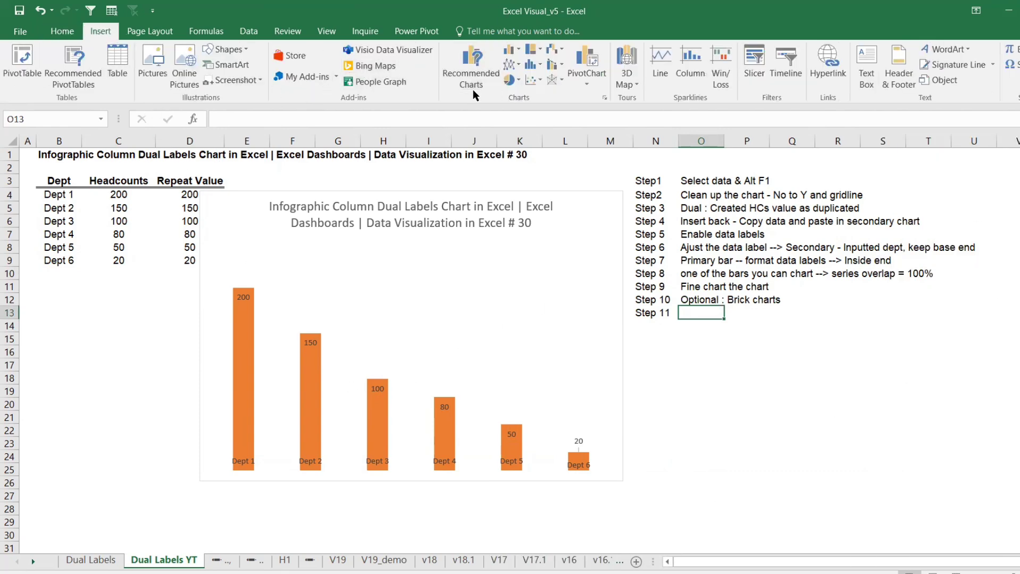
click(224, 49)
click(251, 81)
drag(659, 359, 710, 390)
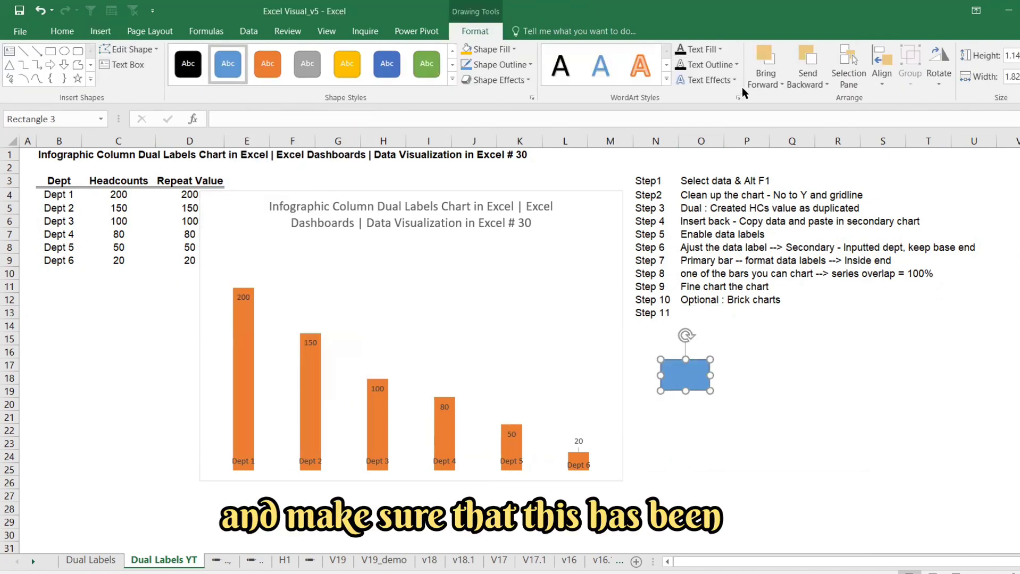
click(495, 52)
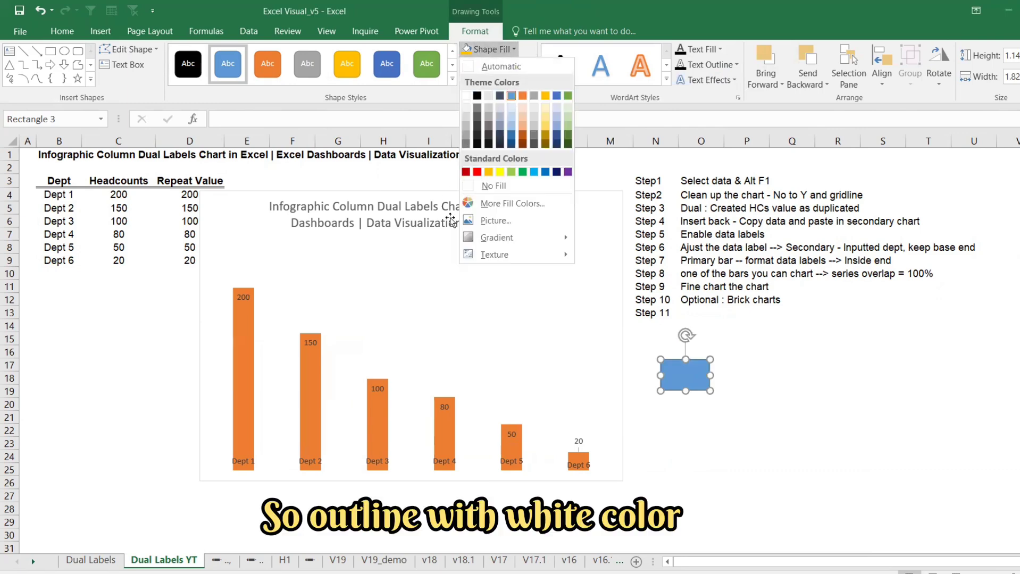
click(465, 97)
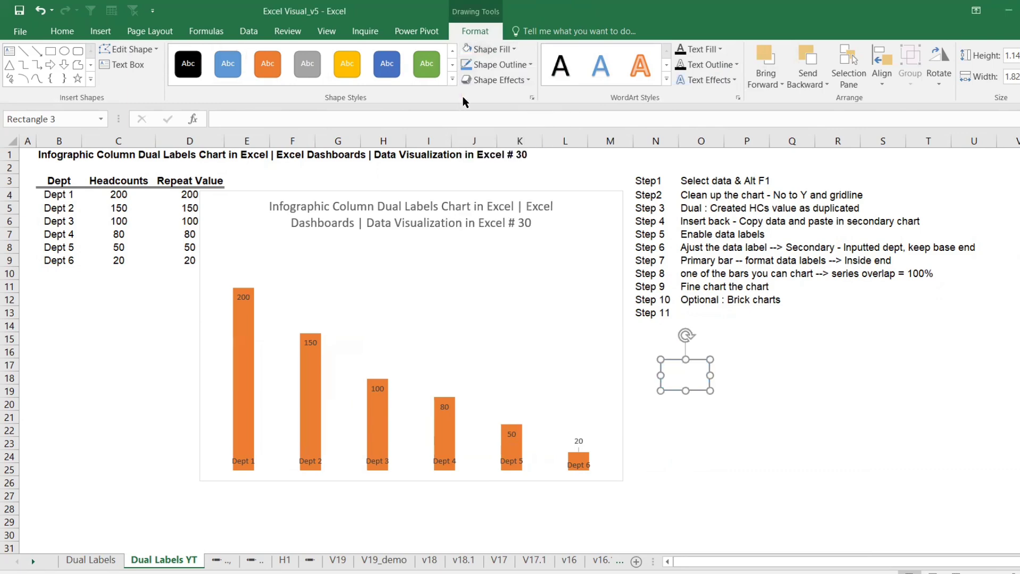
key(ctrl+z)
- Give the blue rectangle a white outline, then copy it and paste it onto the chart's orange columns as their fill
click(502, 63)
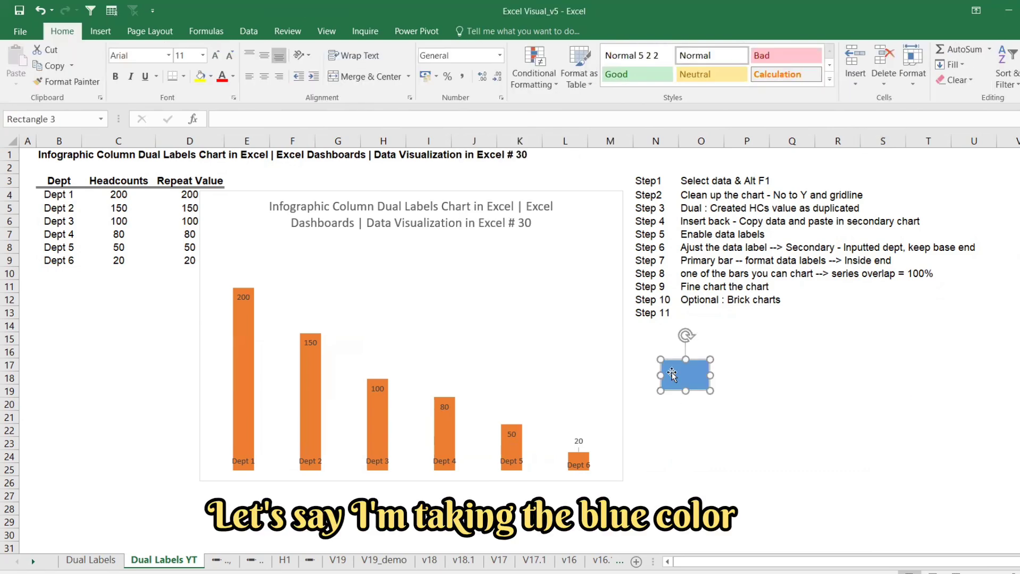
click(510, 451)
key(ctrl+v)
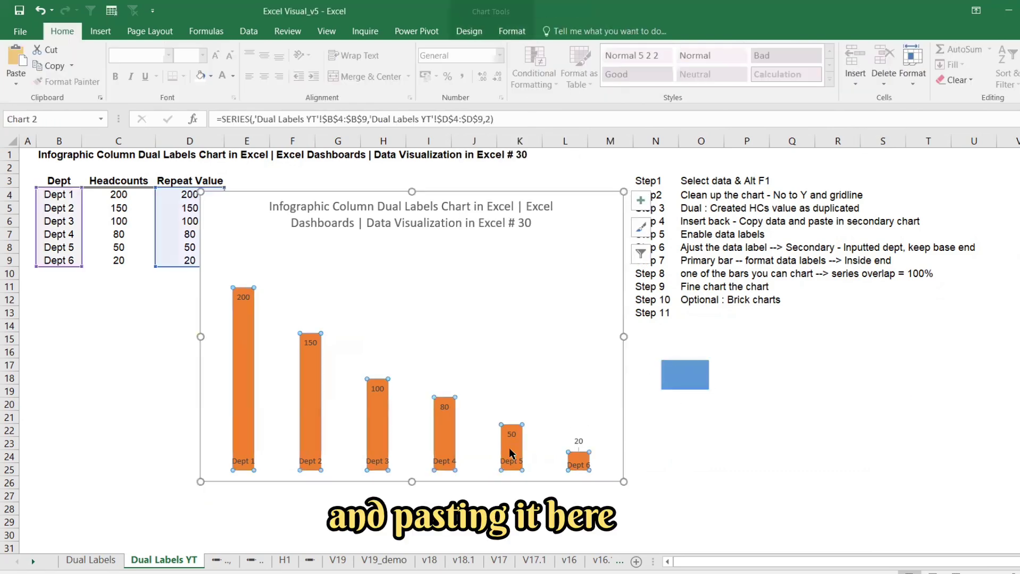
- Set the Repeat Value columns' picture fill to Stack and Scale with 10 units per picture
right_click(510, 453)
click(539, 442)
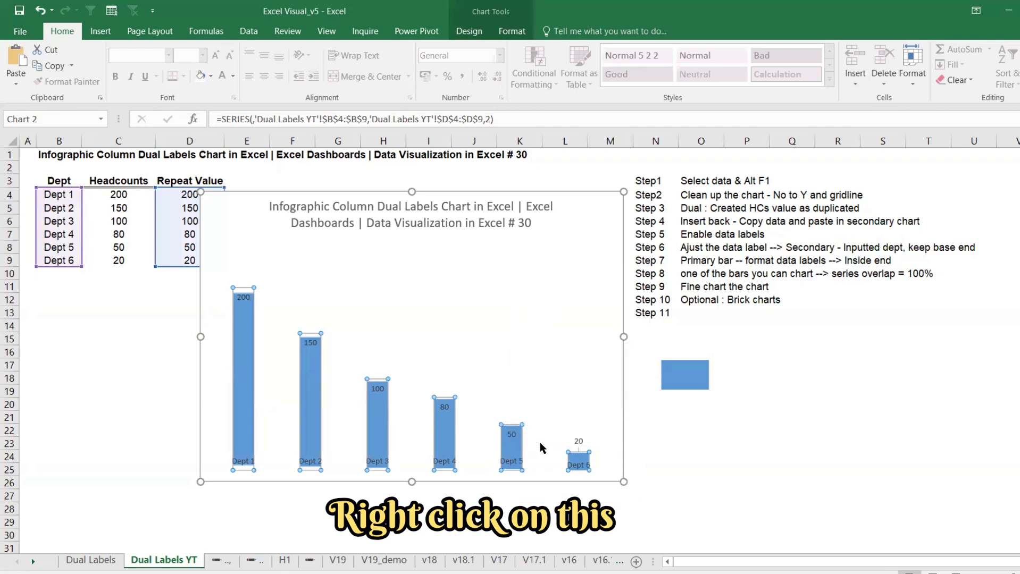
click(907, 190)
scroll(970, 425, down, 4)
scroll(968, 425, down, 5)
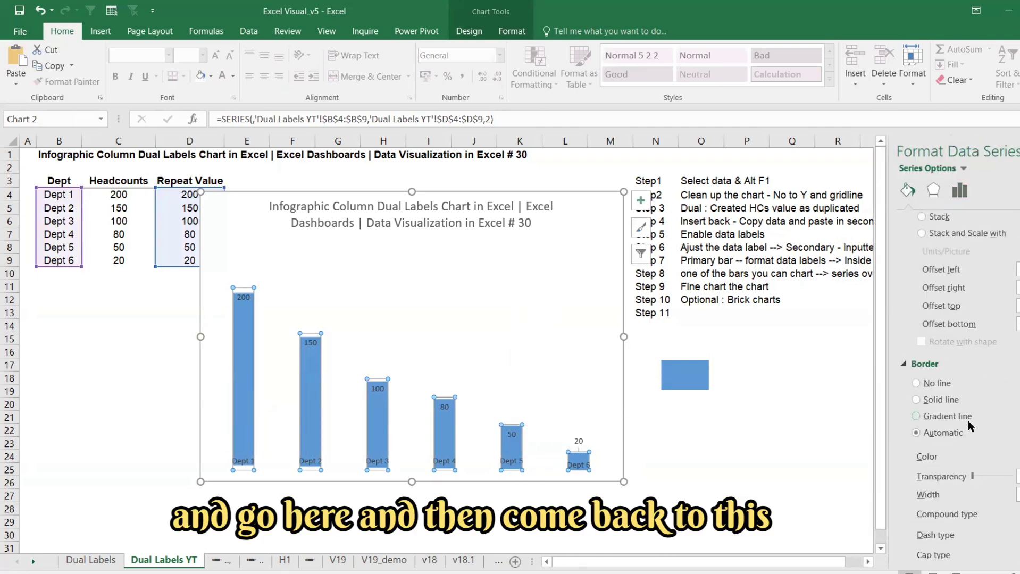
scroll(968, 425, up, 6)
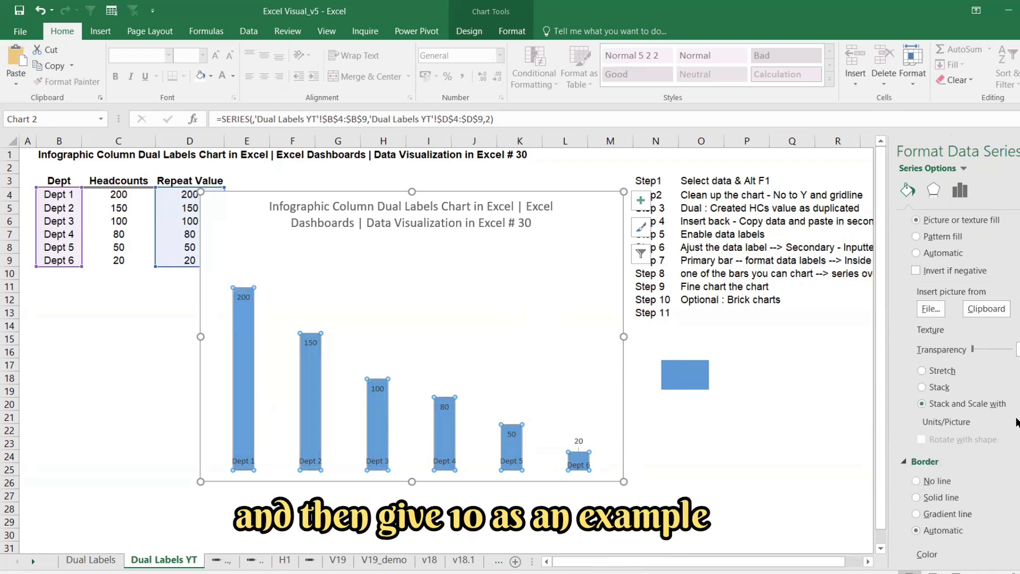
text(10)
key(Tab)
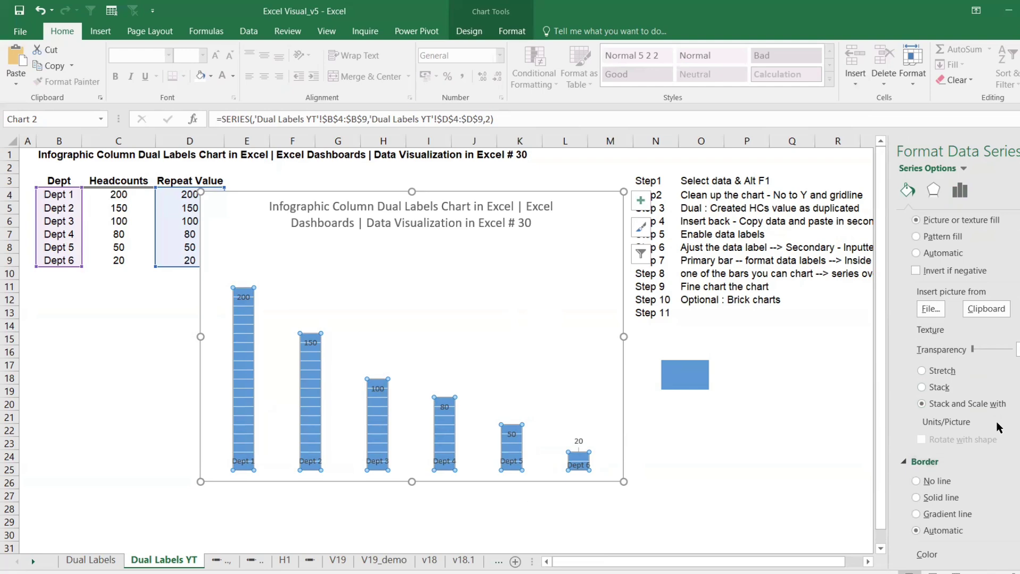
- Set the column fill's units per picture to 50 and enlarge the chart slightly from its lower-right corner
text(50)
key(Tab)
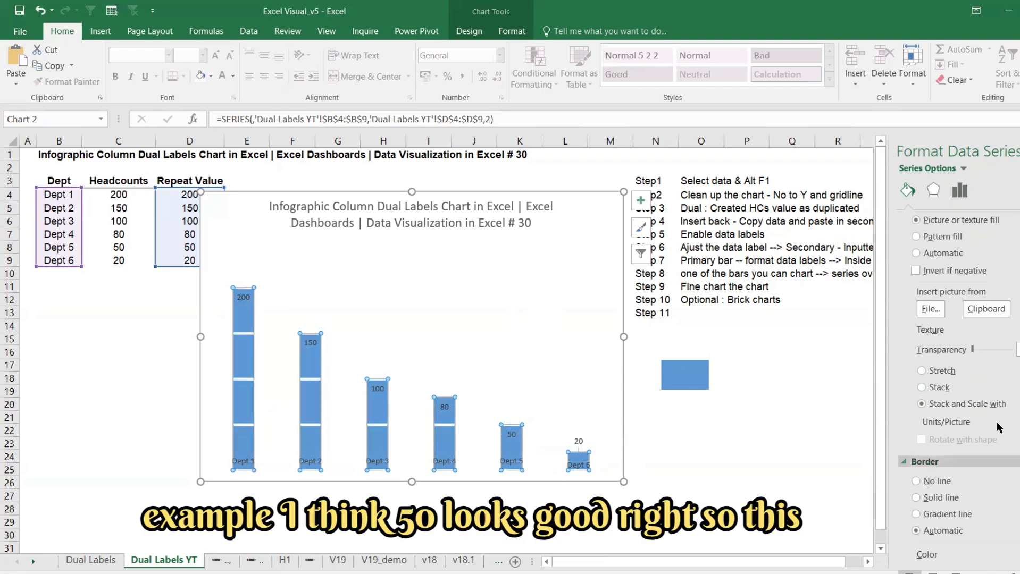
click(787, 494)
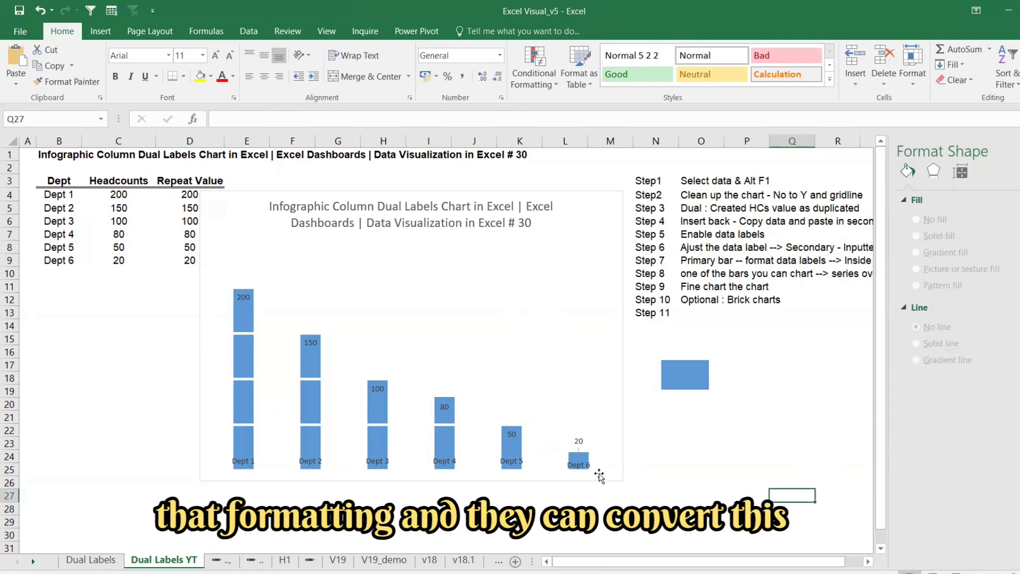
click(611, 481)
drag(624, 482, 631, 485)
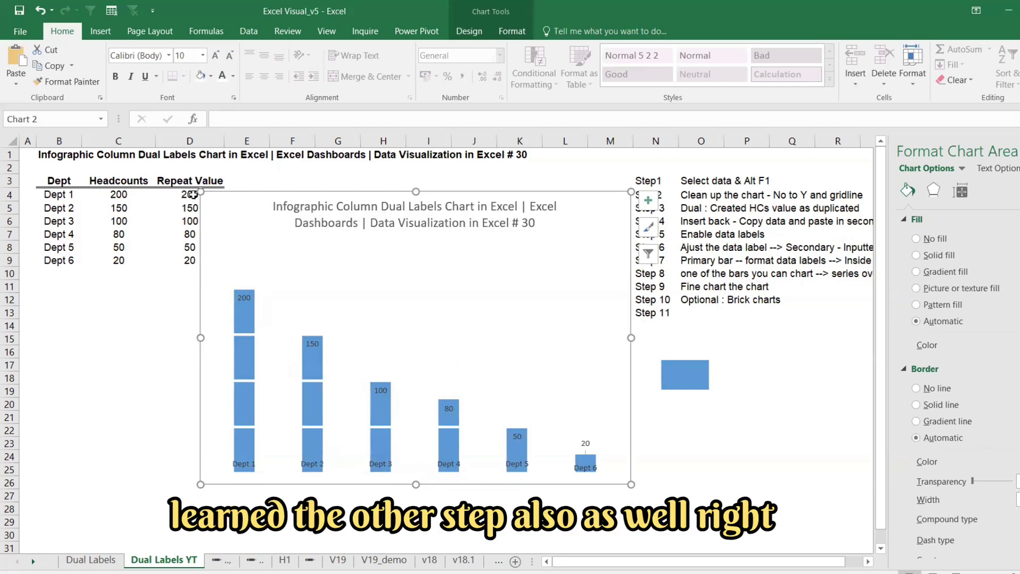
- Delete the unused Step 11 label in N13
click(655, 314)
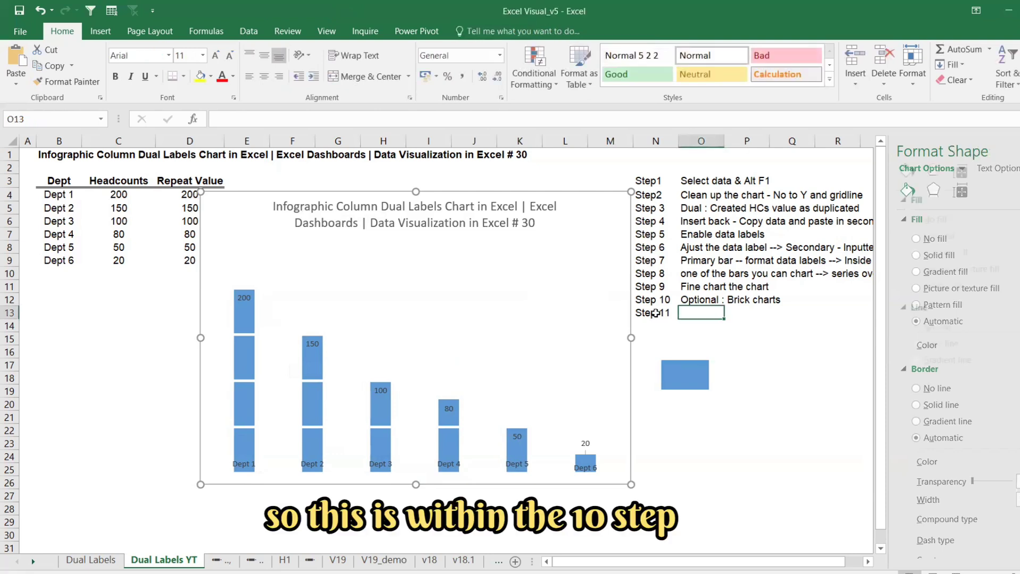
key(Delete)
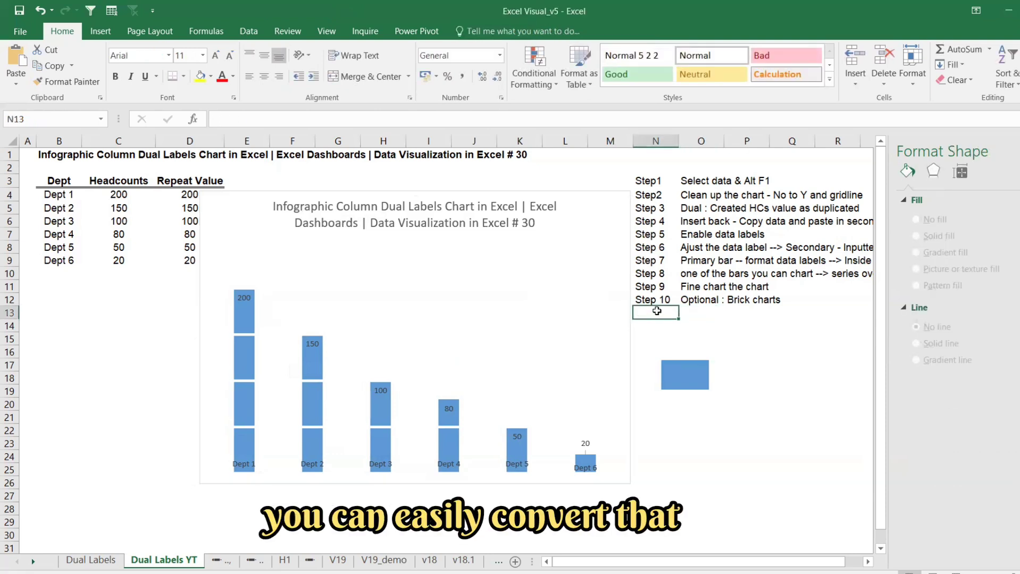